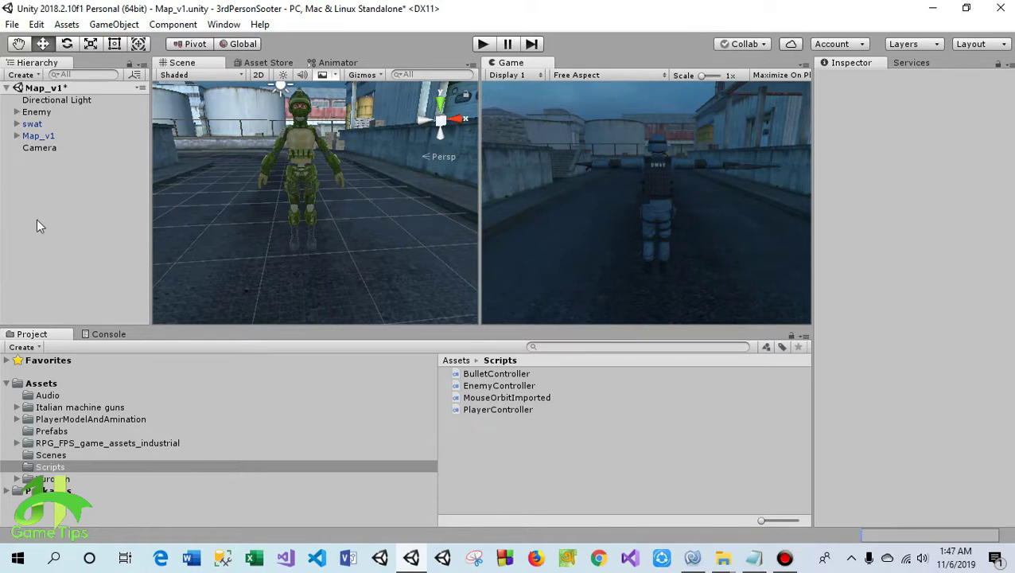
Select the swat player to show its Transform, Animator and Player Controller components.
left_click(31, 125)
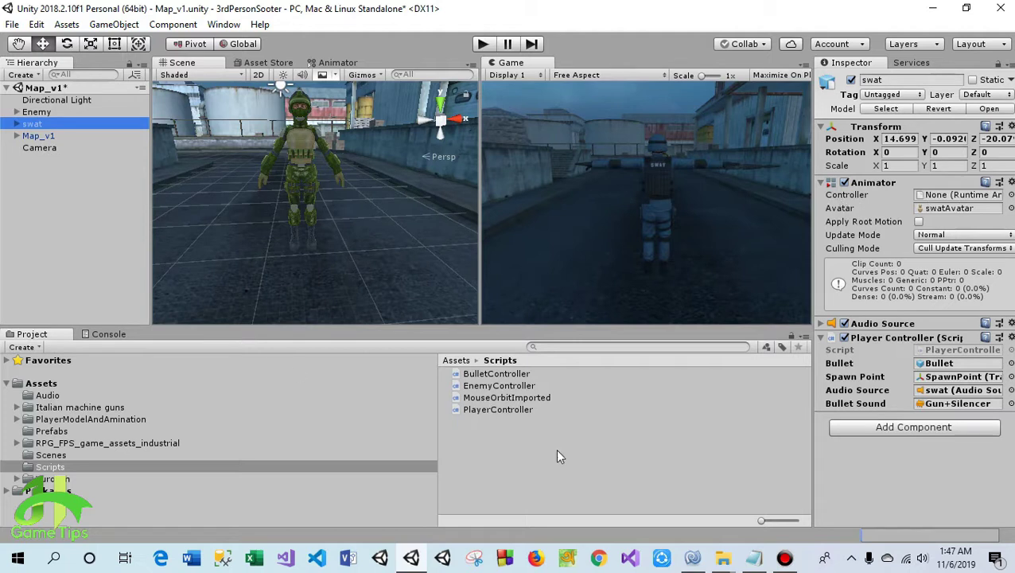
Open the Yurowm folder, inspect the EnemyController animator controller, then reselect swat in the Hierarchy.
left_click(465, 362)
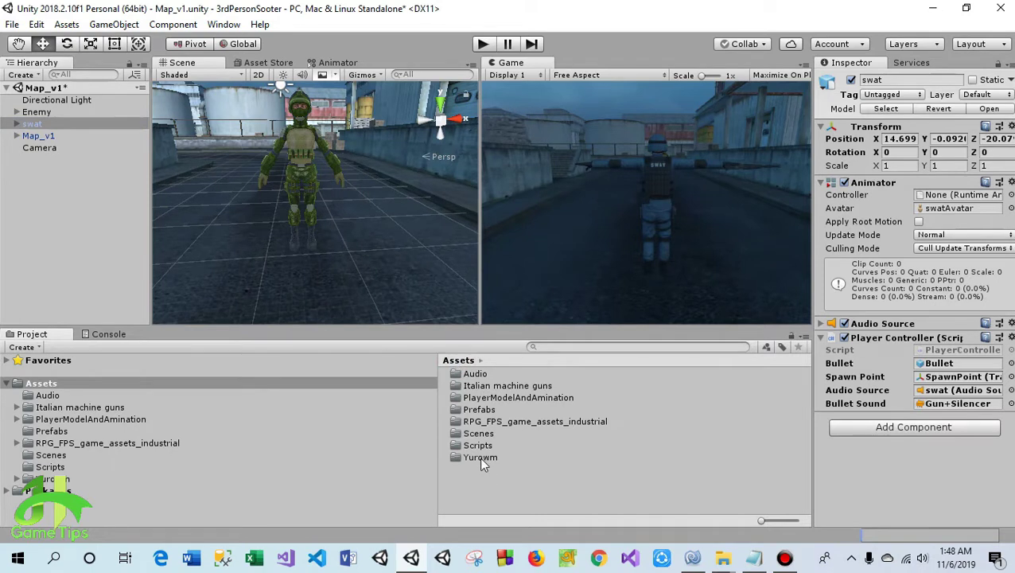
double_click(481, 458)
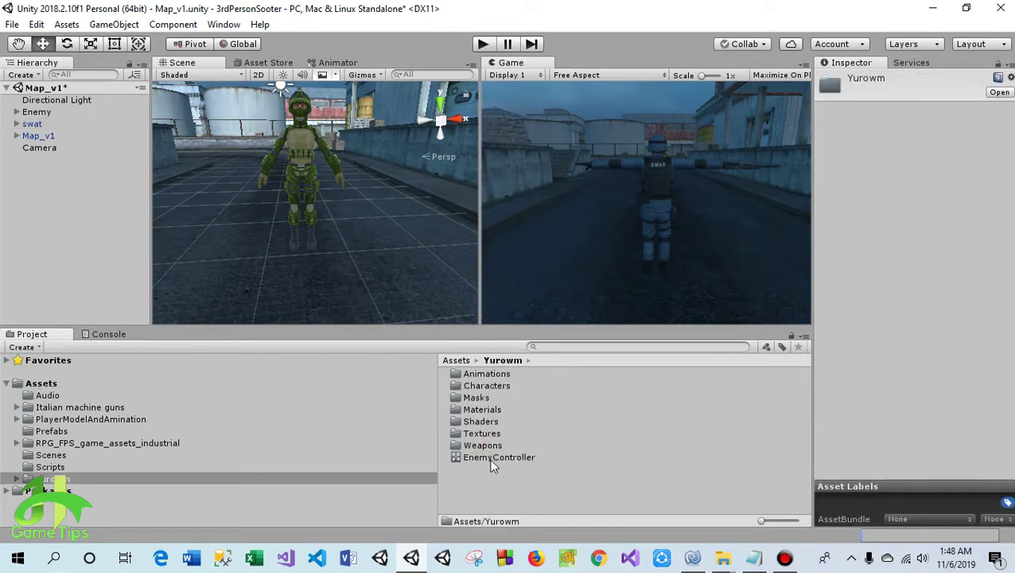
left_click(493, 462)
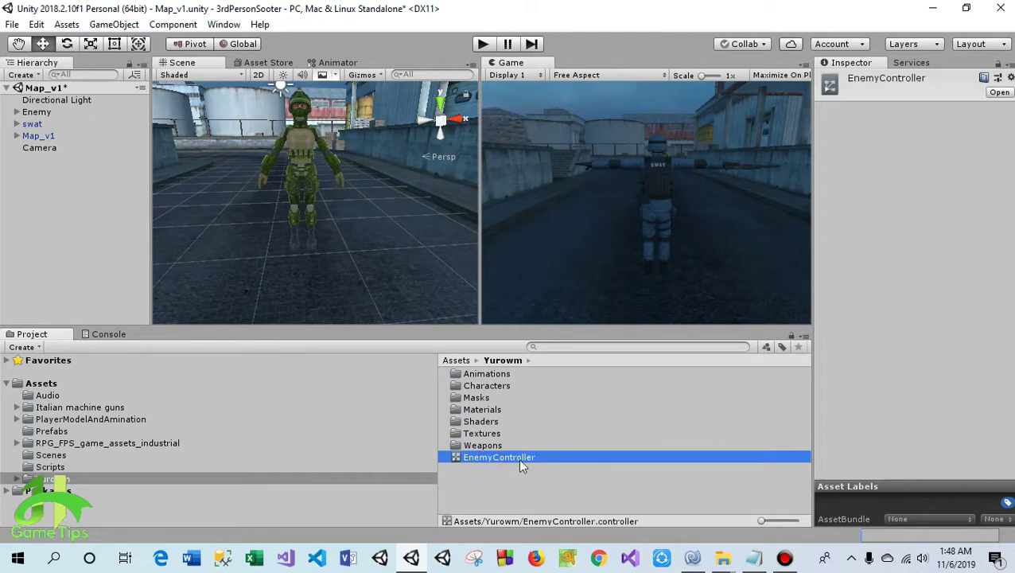
left_click(31, 124)
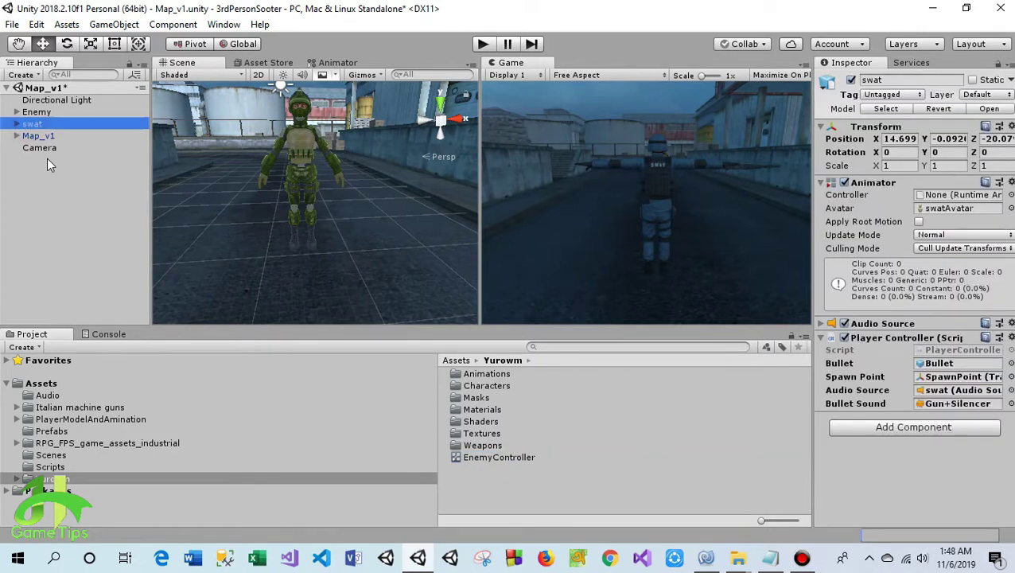
left_click(43, 122)
Select Enemy and drop the EnemyController asset into its Animator's Controller field.
left_click(40, 113)
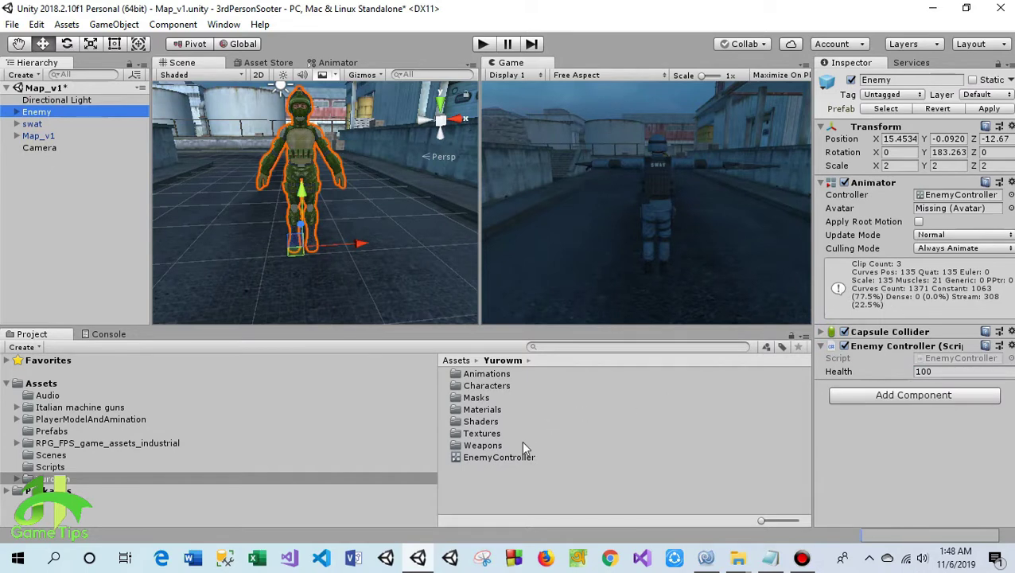
left_click_drag(499, 459, 947, 199)
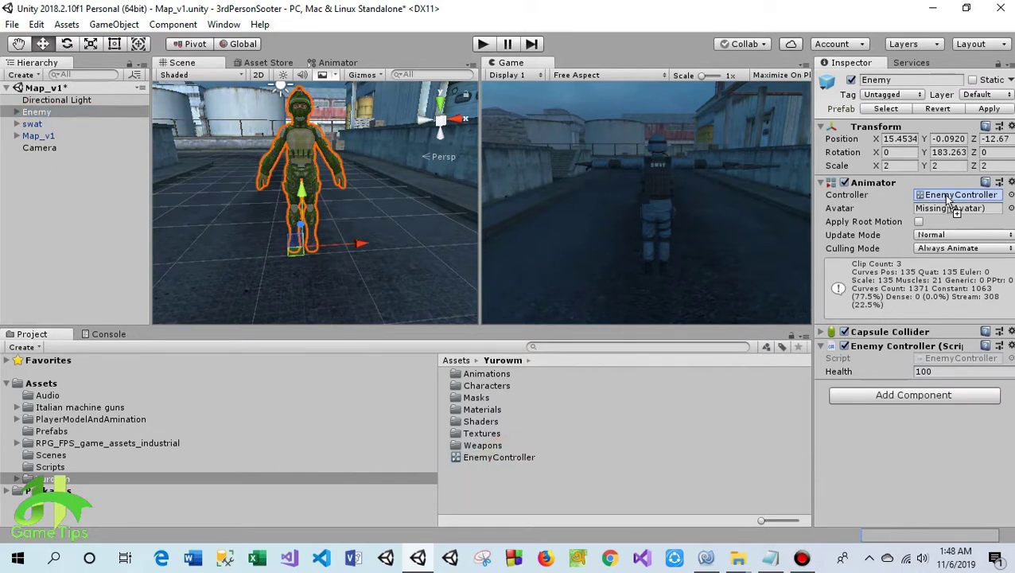
left_click_drag(947, 200, 948, 202)
Open the EnemyController graph, widen and zoom it out, and inspect the Fire SniperRifle → Death_Rifle transition.
double_click(498, 457)
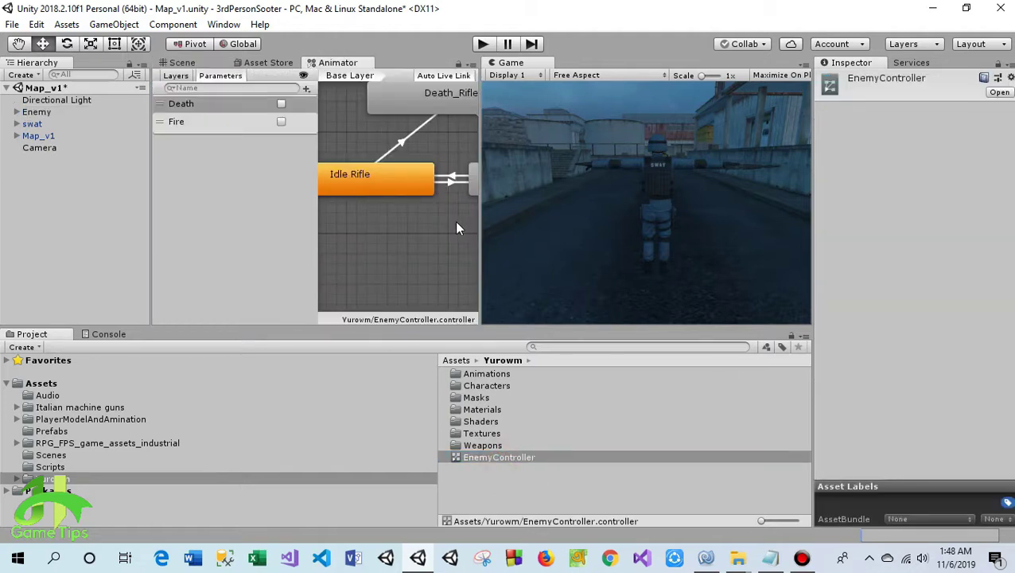
left_click_drag(480, 223, 589, 218)
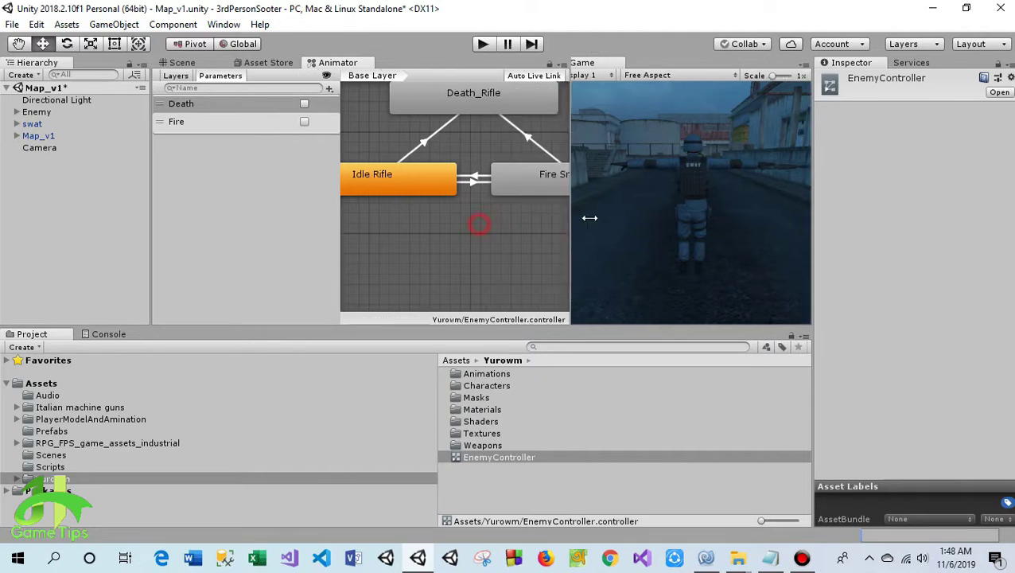
scroll(457, 241, "down", 1)
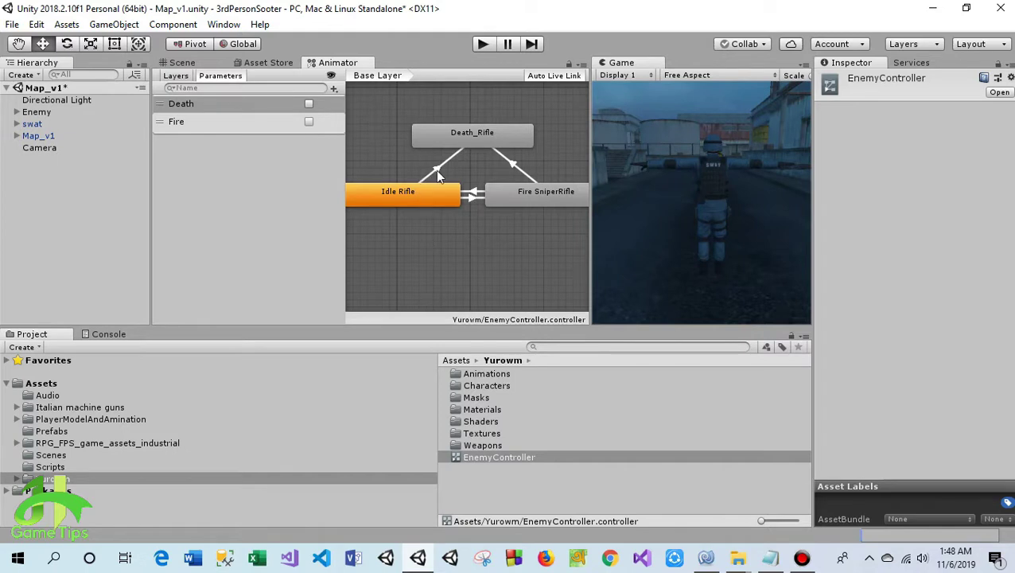
left_click(514, 161)
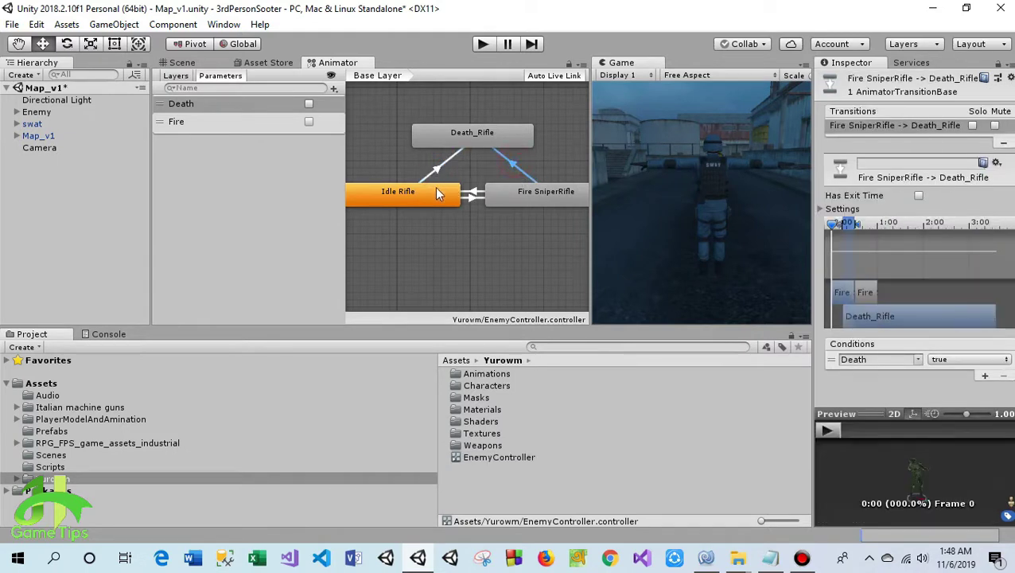
left_click(438, 170)
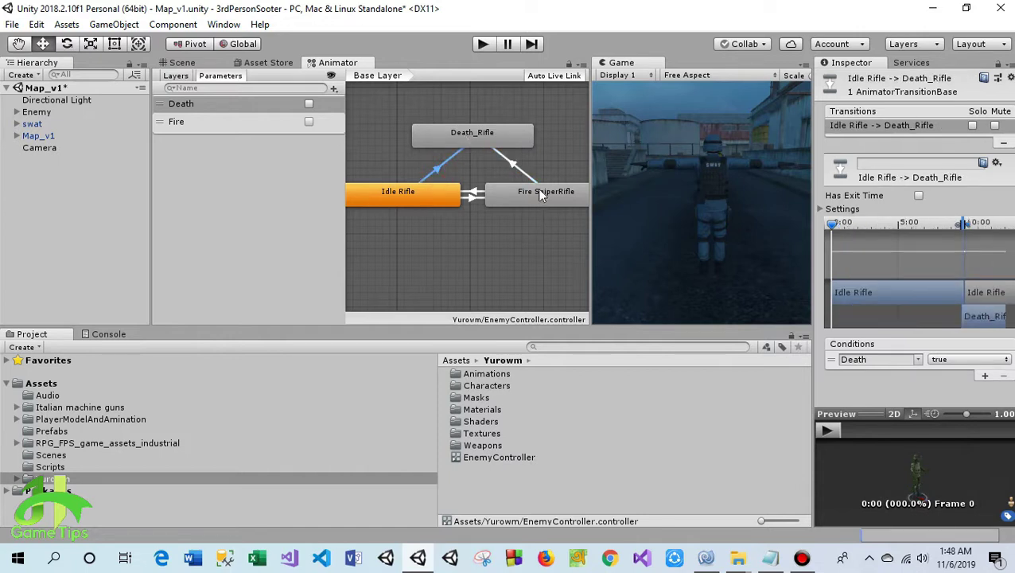
left_click(517, 168)
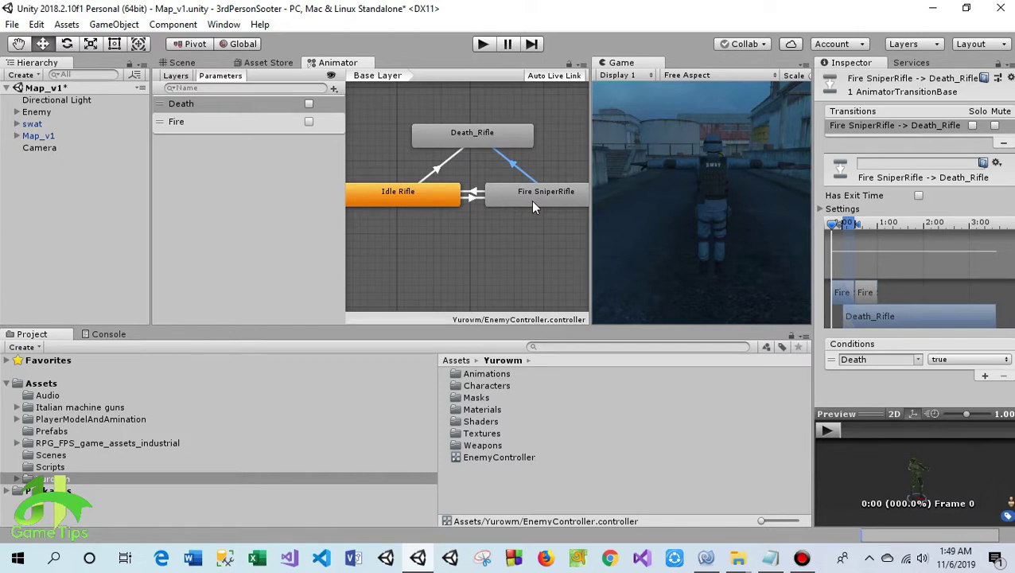
left_click(474, 199)
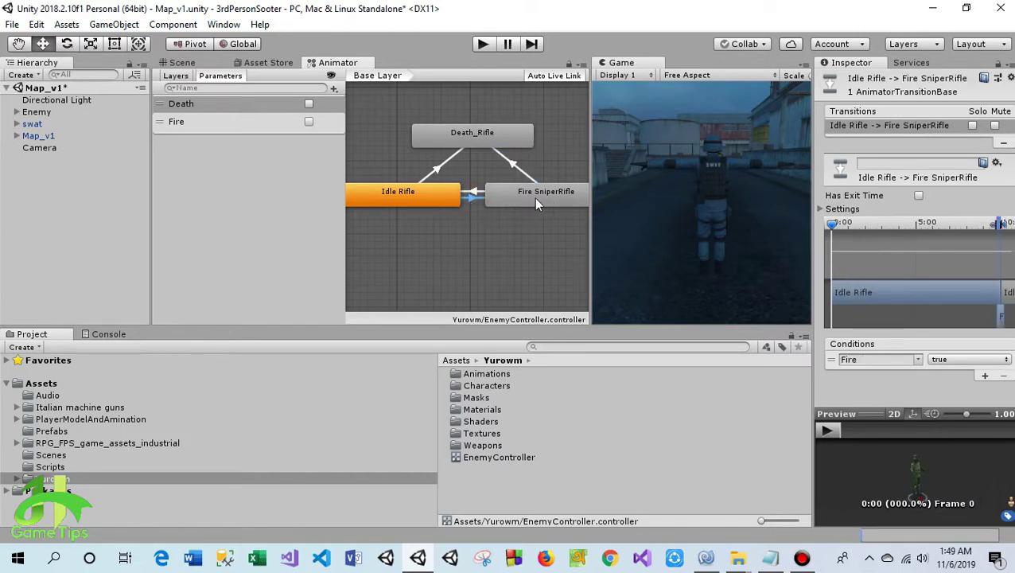
left_click(475, 192)
left_click(436, 169)
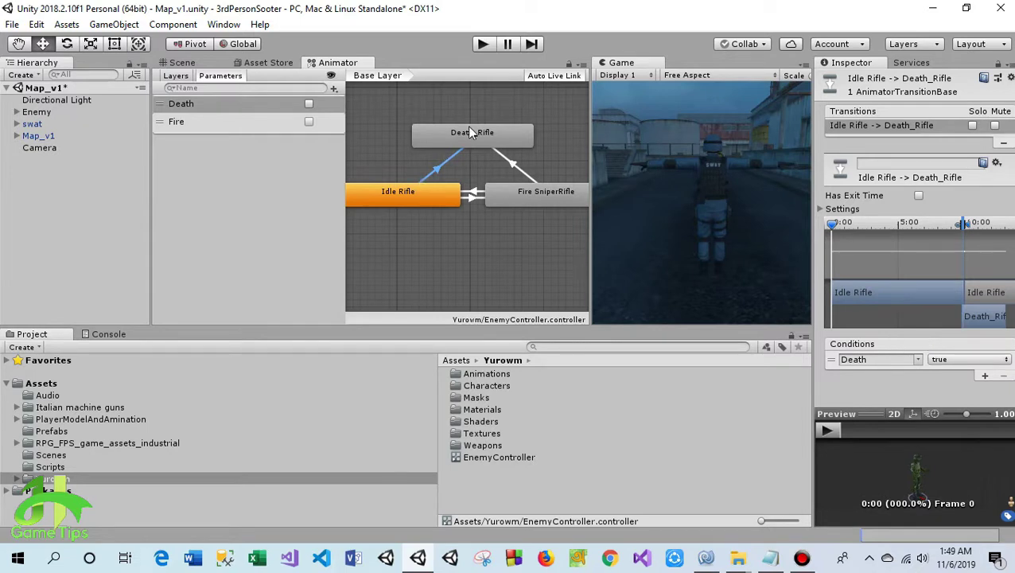
left_click(513, 165)
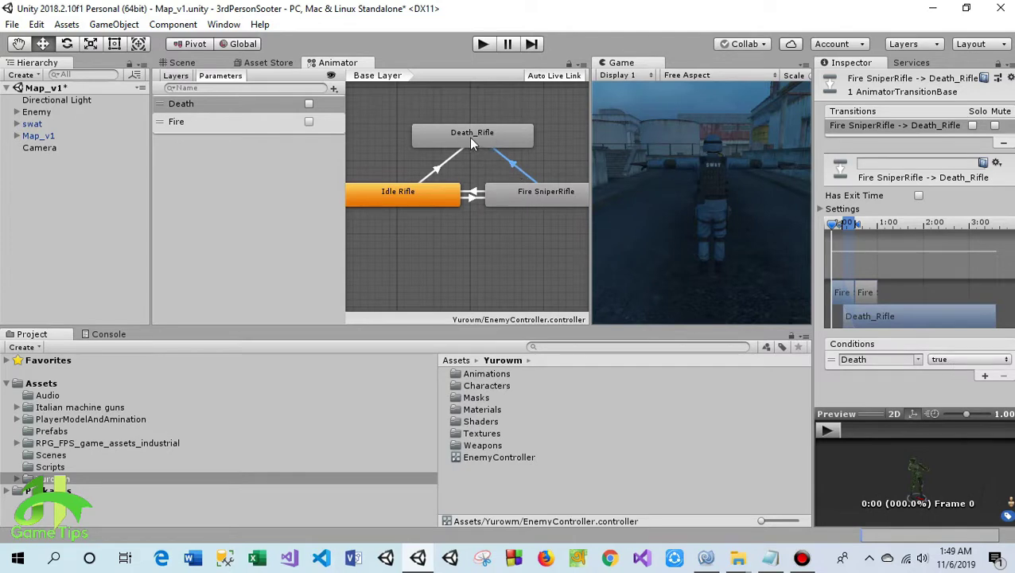
left_click(470, 198)
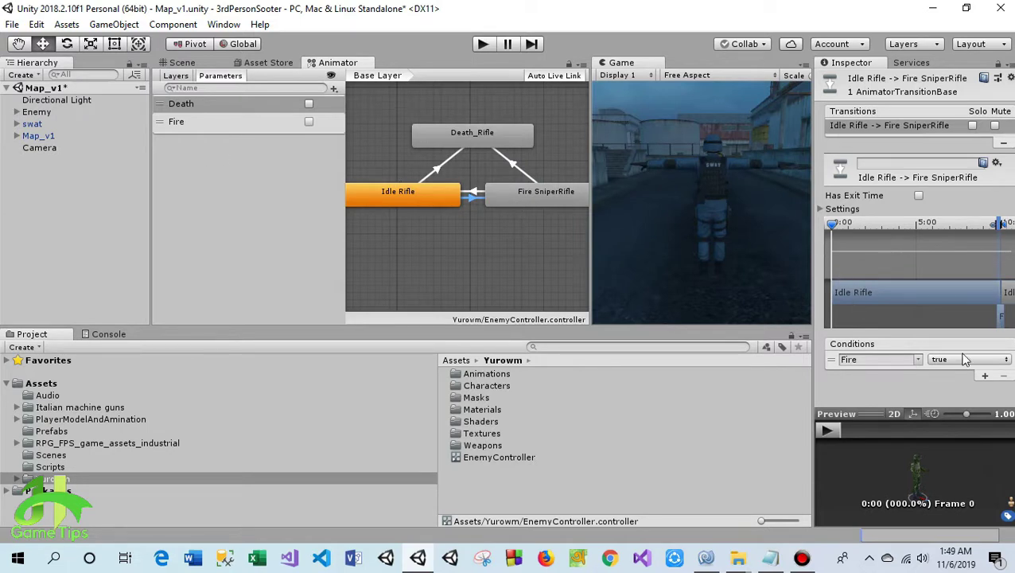
left_click(474, 192)
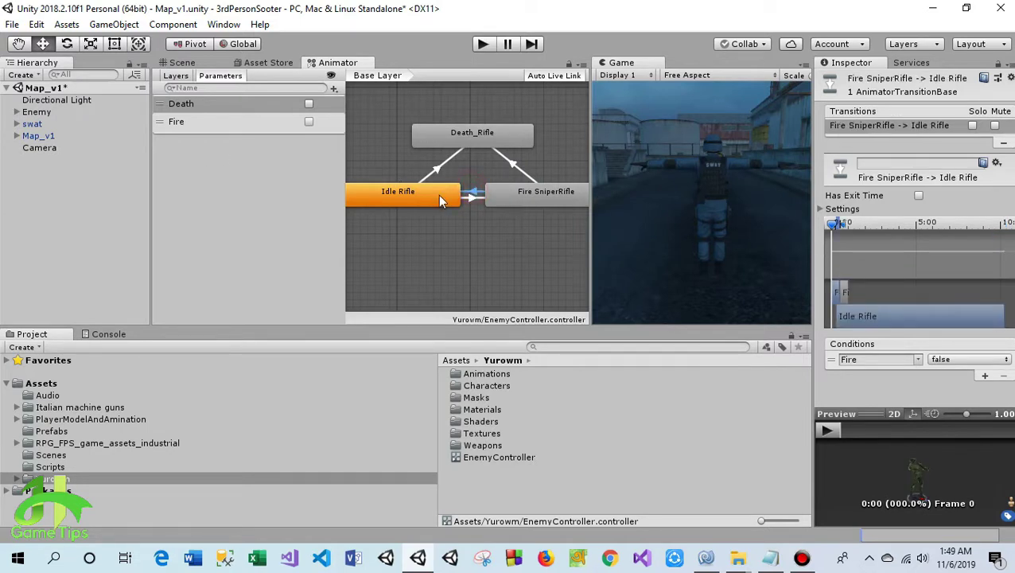
left_click(400, 257)
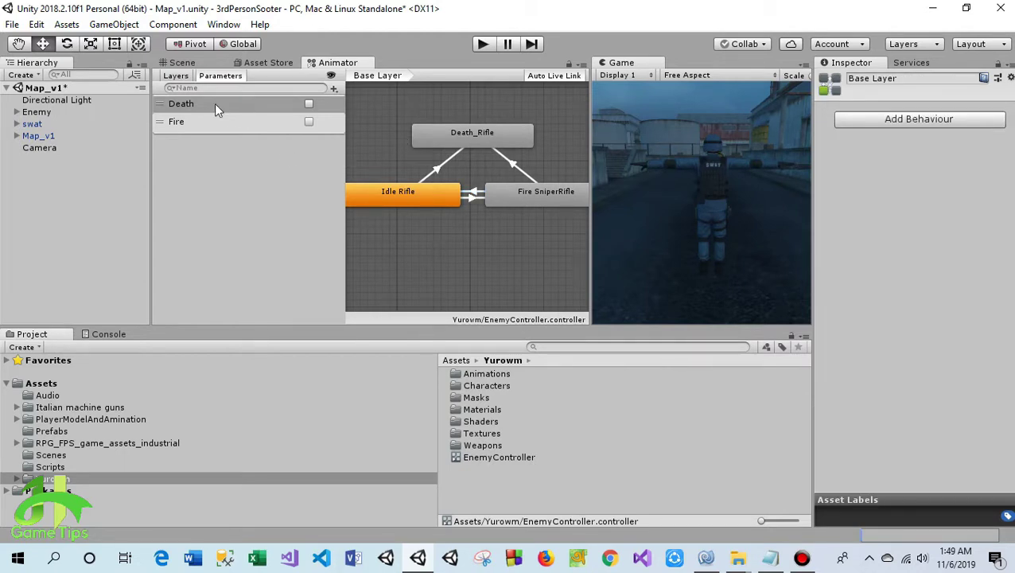
left_click(333, 89)
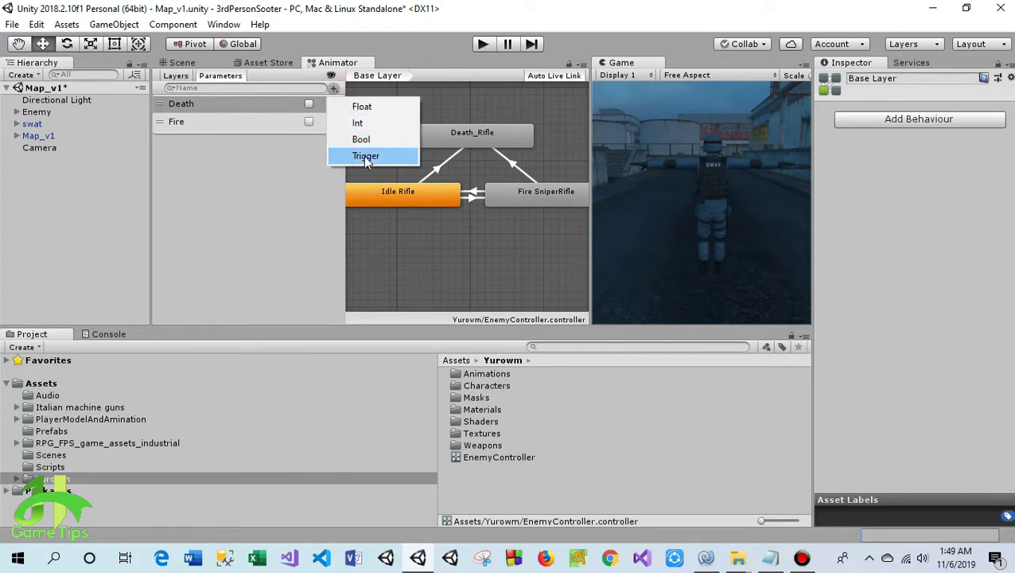
left_click(249, 190)
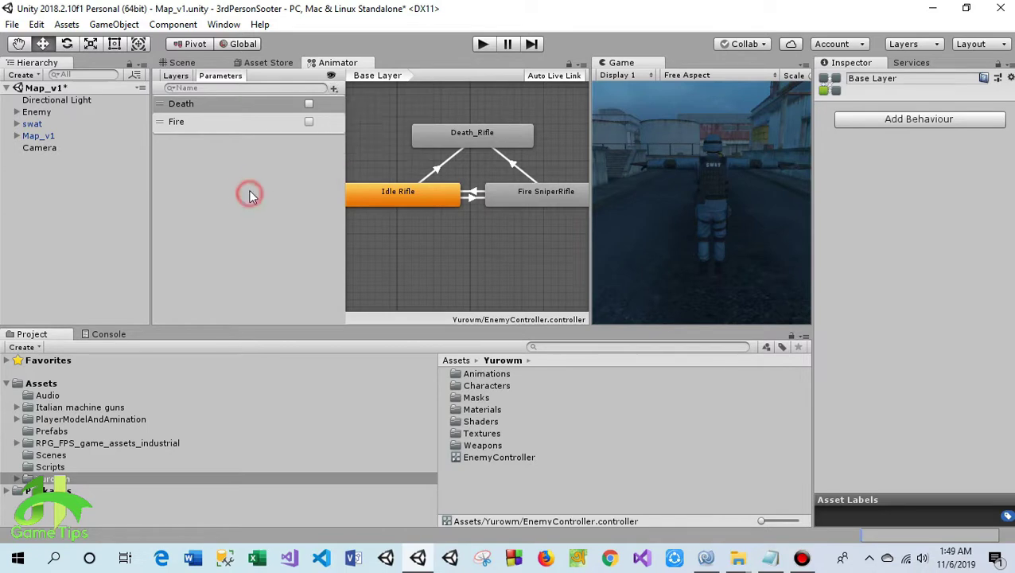
left_click(333, 89)
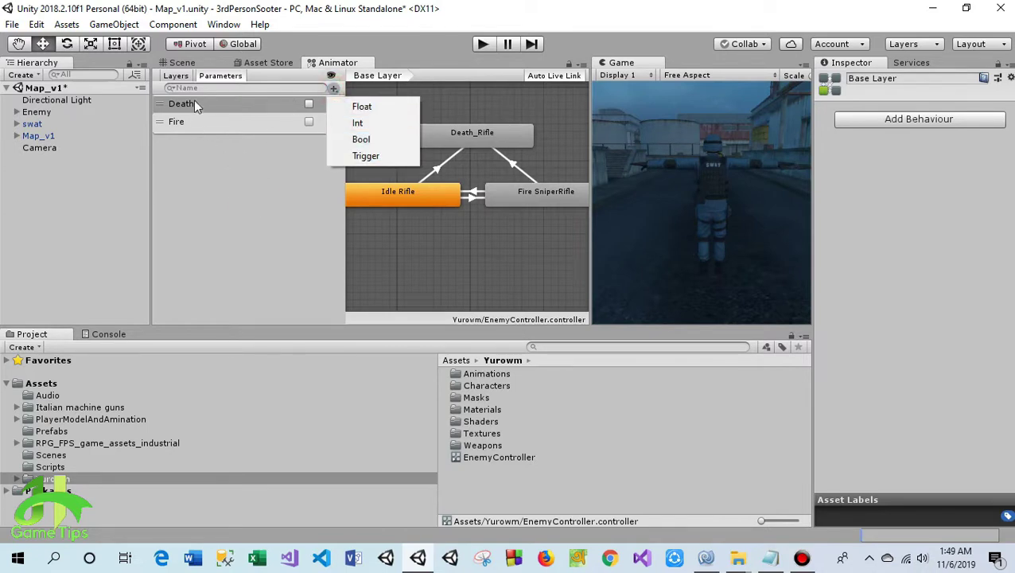
left_click(225, 167)
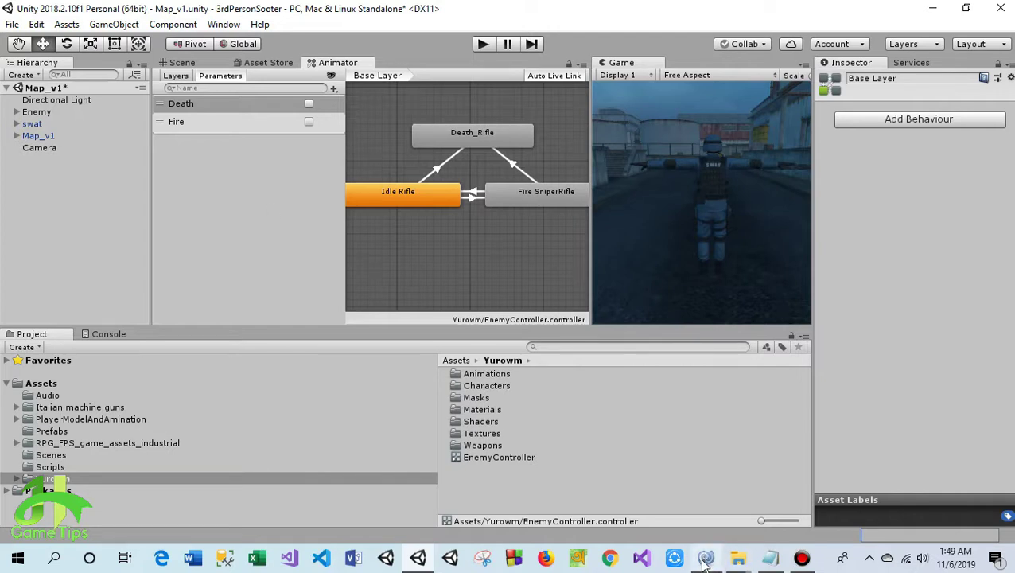
left_click(462, 359)
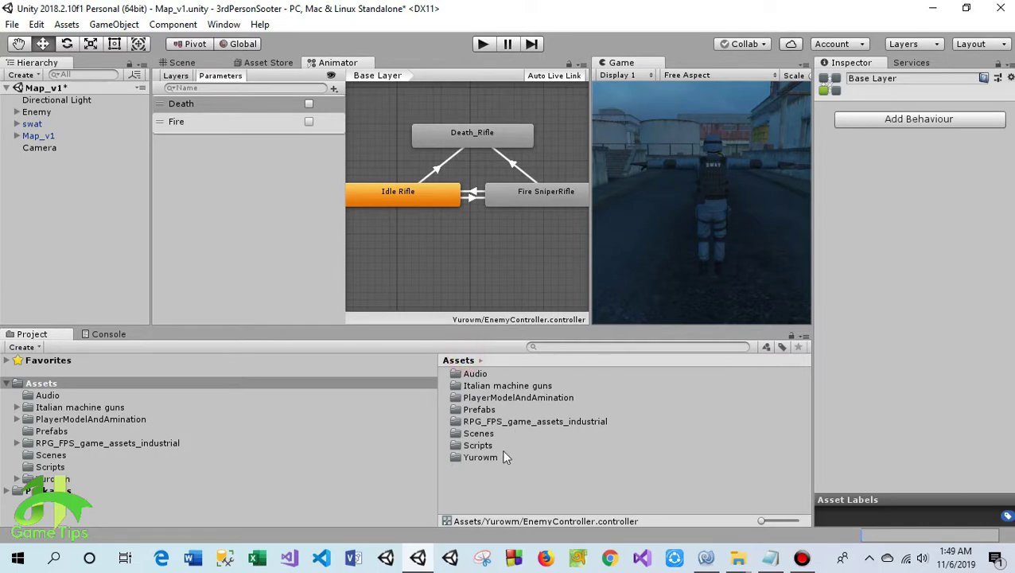
Open the Scripts folder, select EnemyController and bring EnemyController.cs up in MonoDevelop.
left_click(495, 459)
left_click(487, 447)
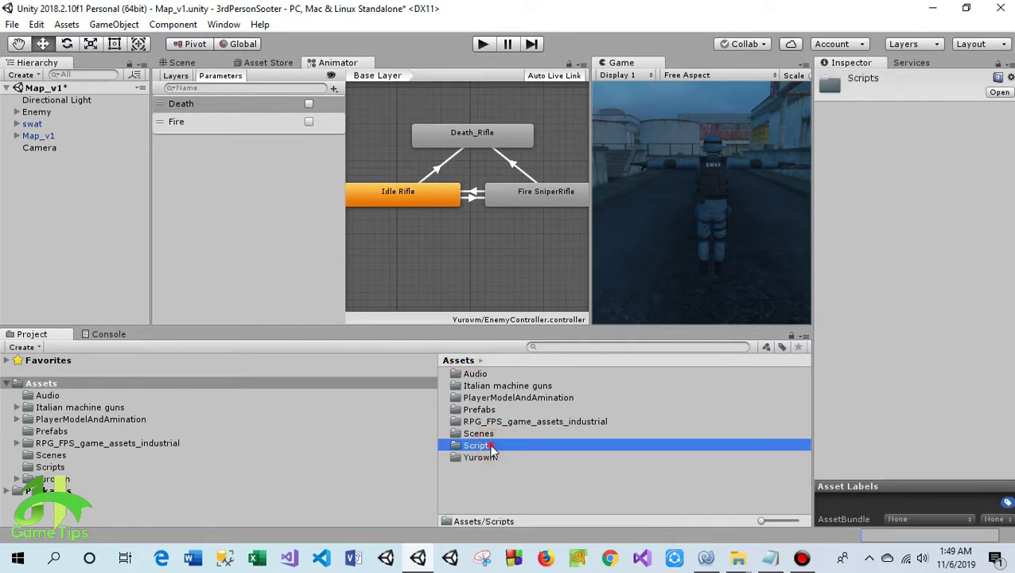
double_click(490, 447)
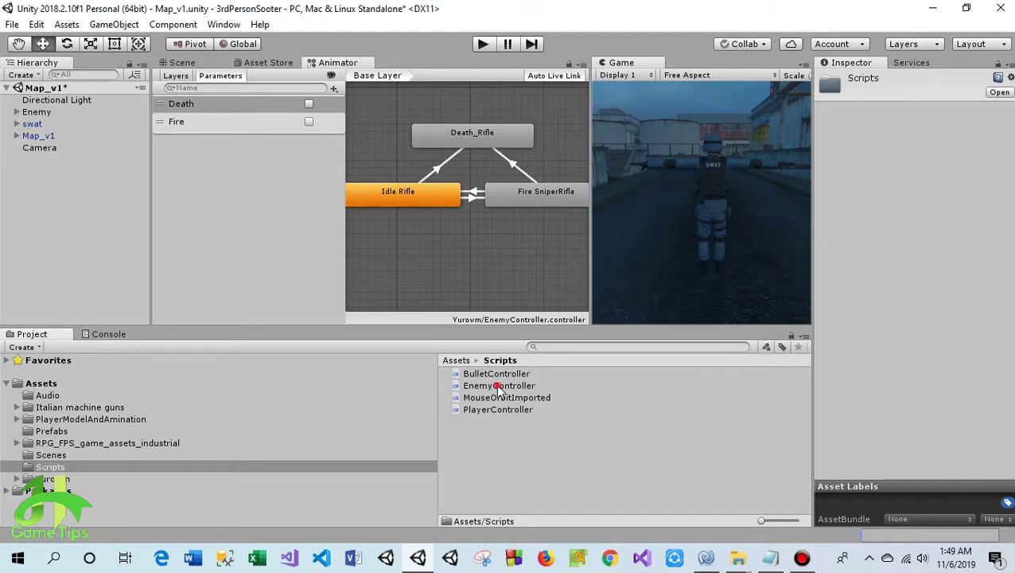
left_click(496, 385)
left_click(706, 557)
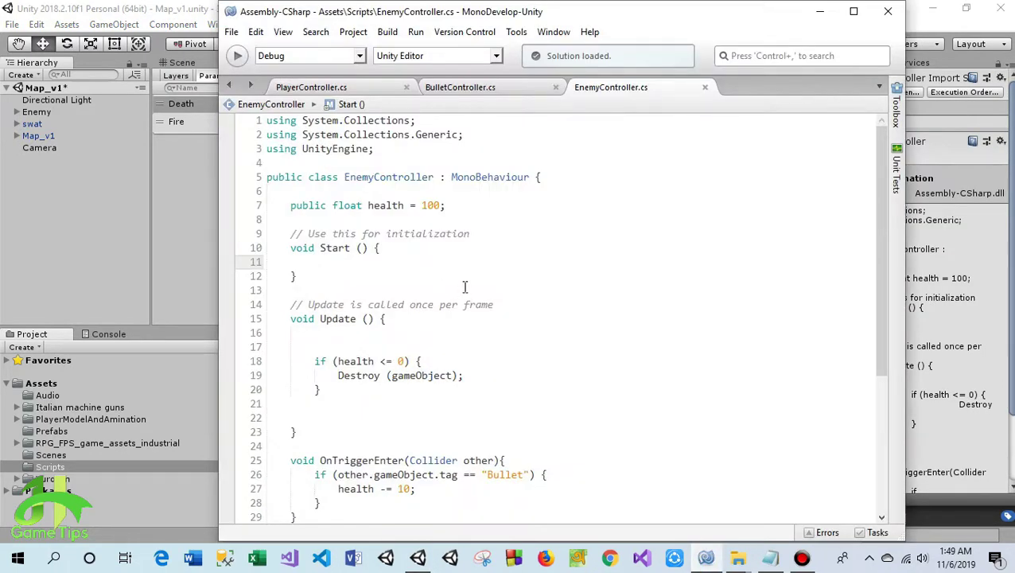
Declare a public Animator anim field below the health declaration.
left_click(457, 209)
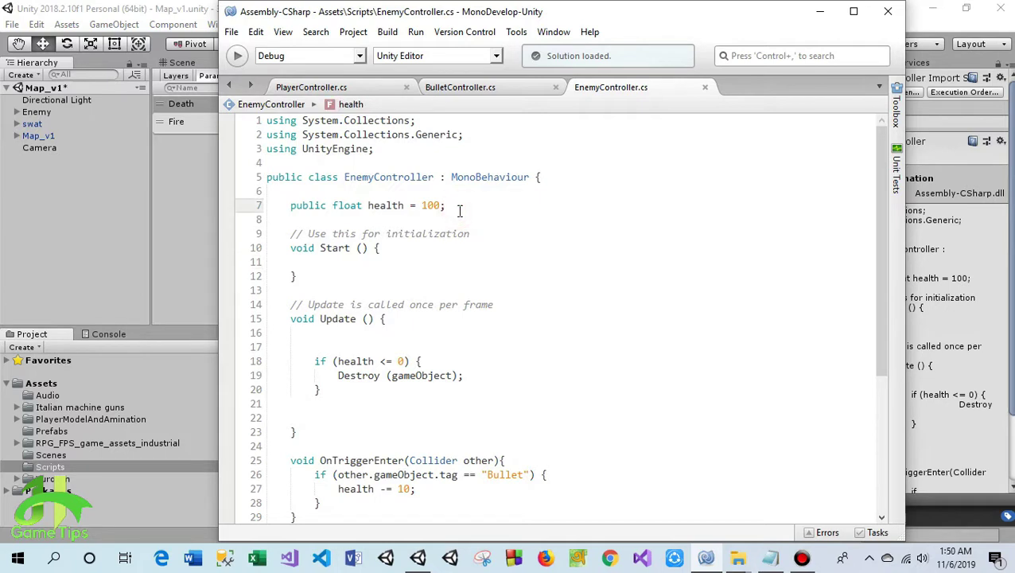
key("Return")
key("Return")
type("public Ani")
key("Return")
type("anim")
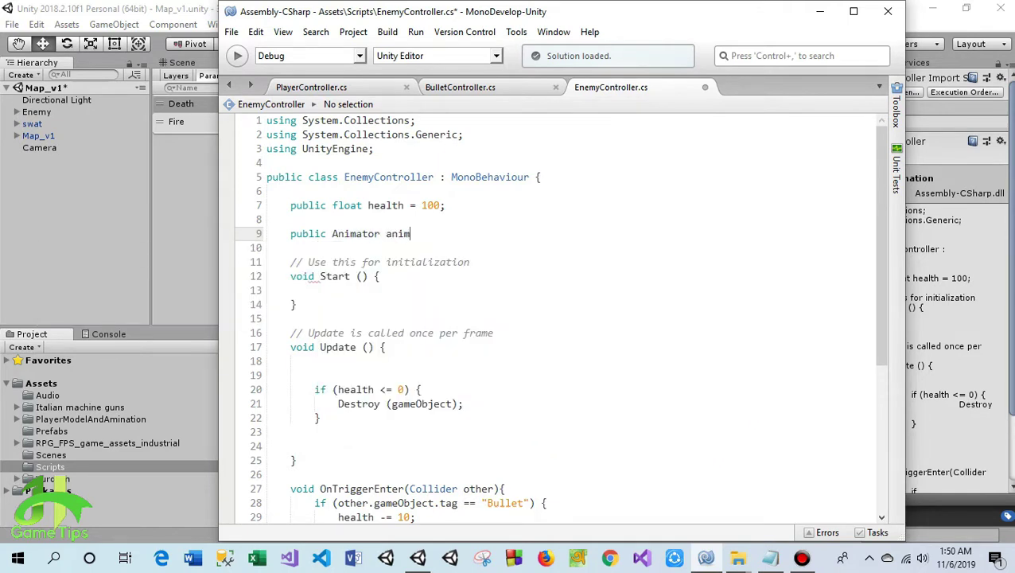
type(";")
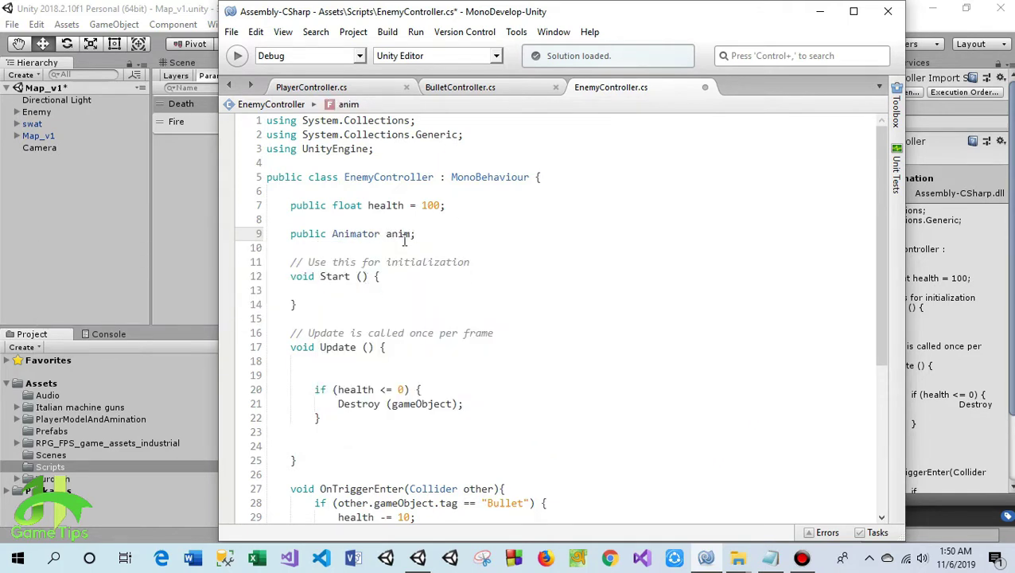
In Start(), assign anim = GetComponent<Animator>(); and save EnemyController.cs.
left_click(318, 287)
type("a")
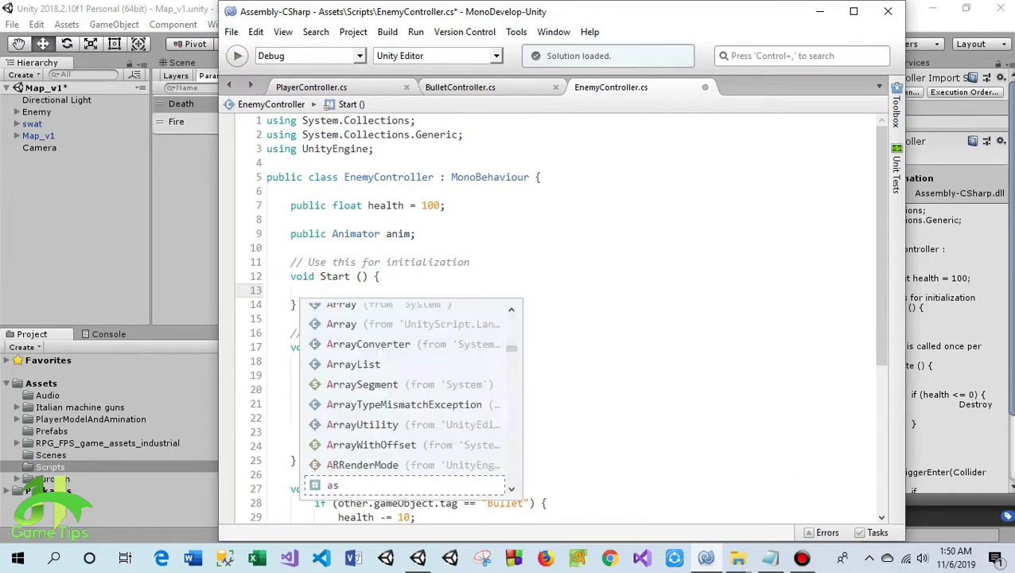
type("ni")
key("Return")
type("nim = ")
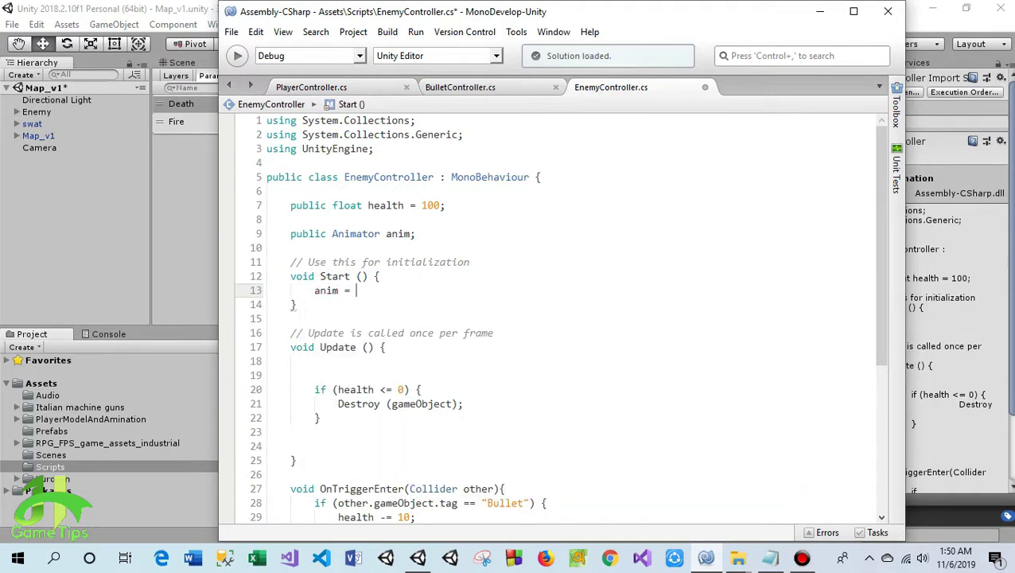
type("Get")
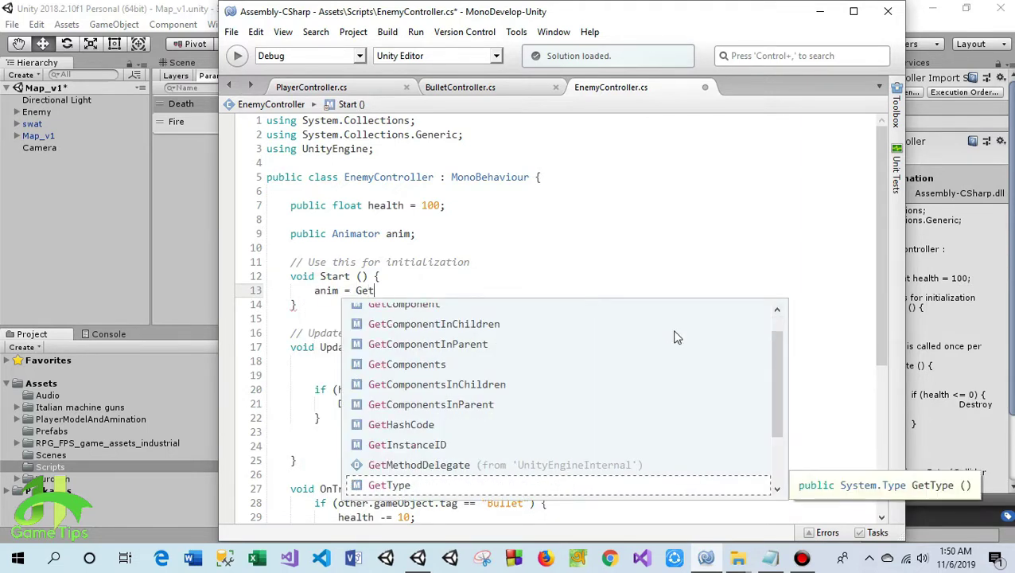
type("Co")
key("Return")
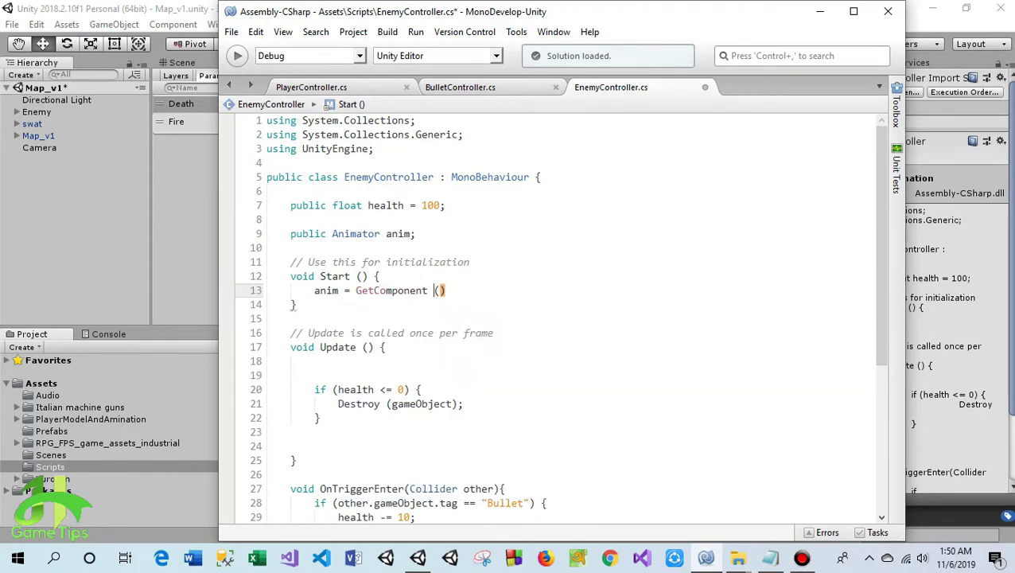
key("BackSpace")
type("<")
type("Ani")
key("Return")
key("Right")
key("Right")
key("Right")
type(";")
left_click(601, 340)
key("ctrl+s")
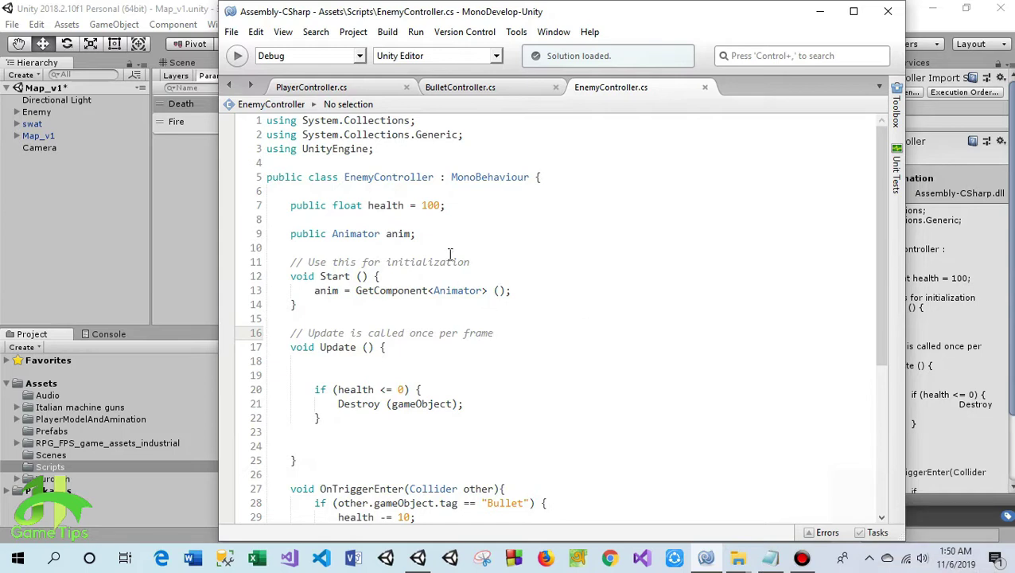
mouse_move(475, 14)
left_mouse_down()
mouse_move(623, 25)
mouse_move(615, 31)
left_mouse_up()
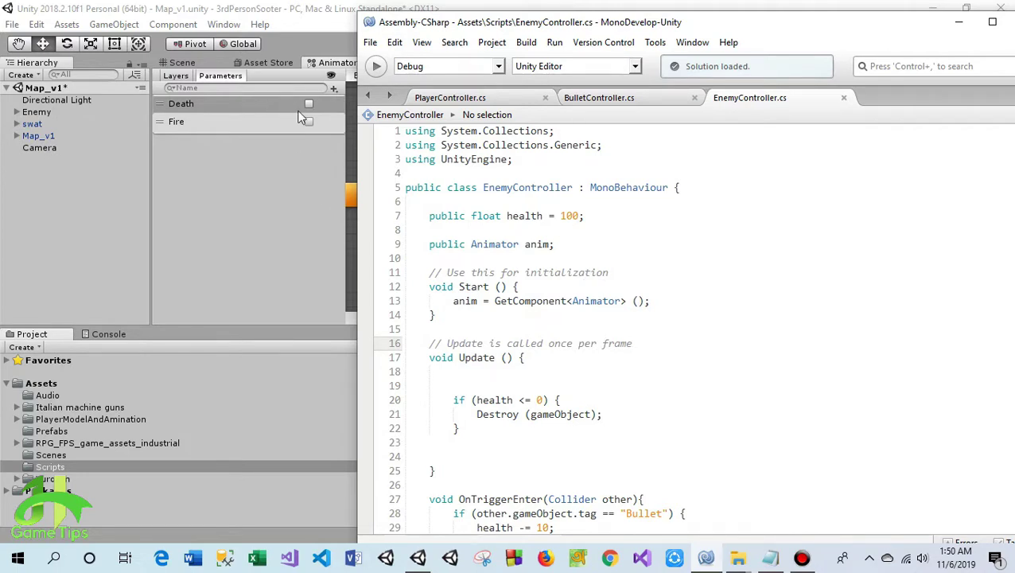
Declare public bool deathEnemy = false; beneath the anim field.
left_click(578, 244)
key("Return")
type("pu")
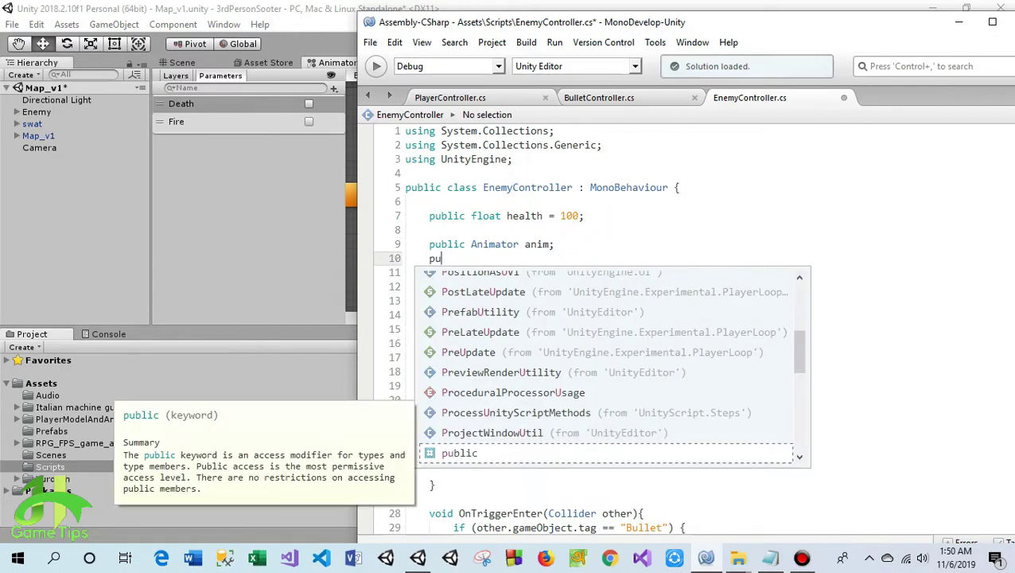
type("blic boo")
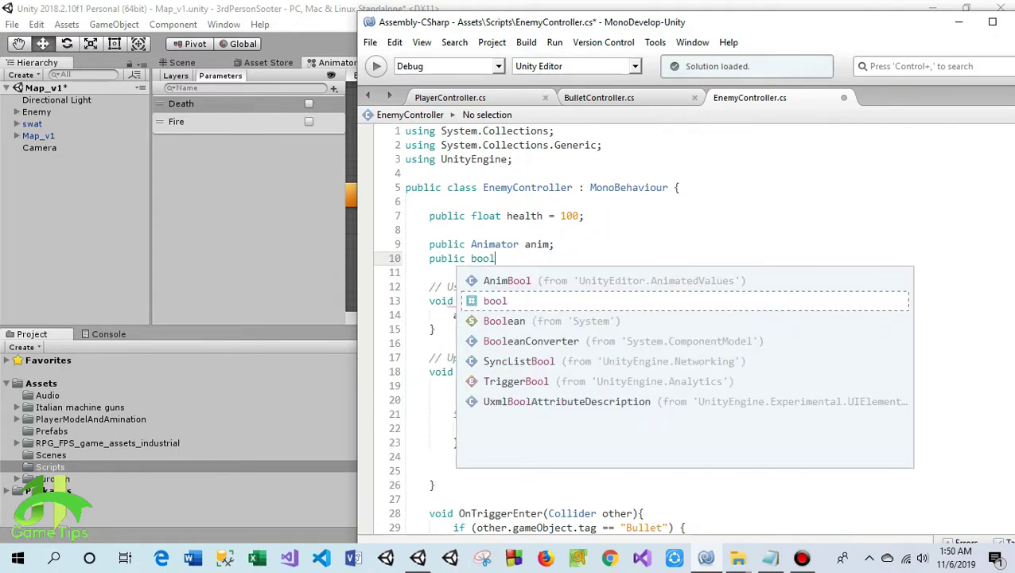
type("l ")
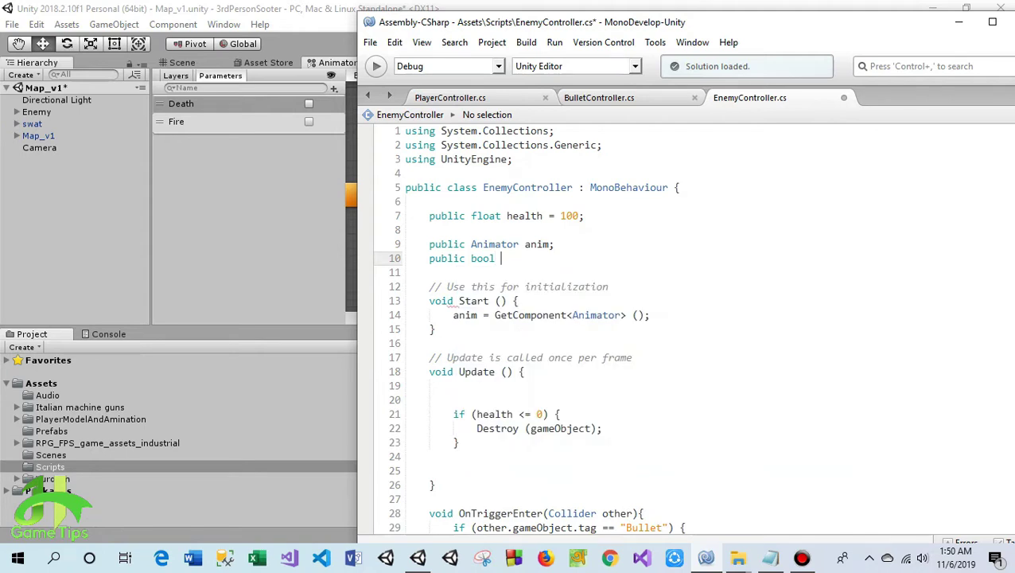
type("deathEnemy;")
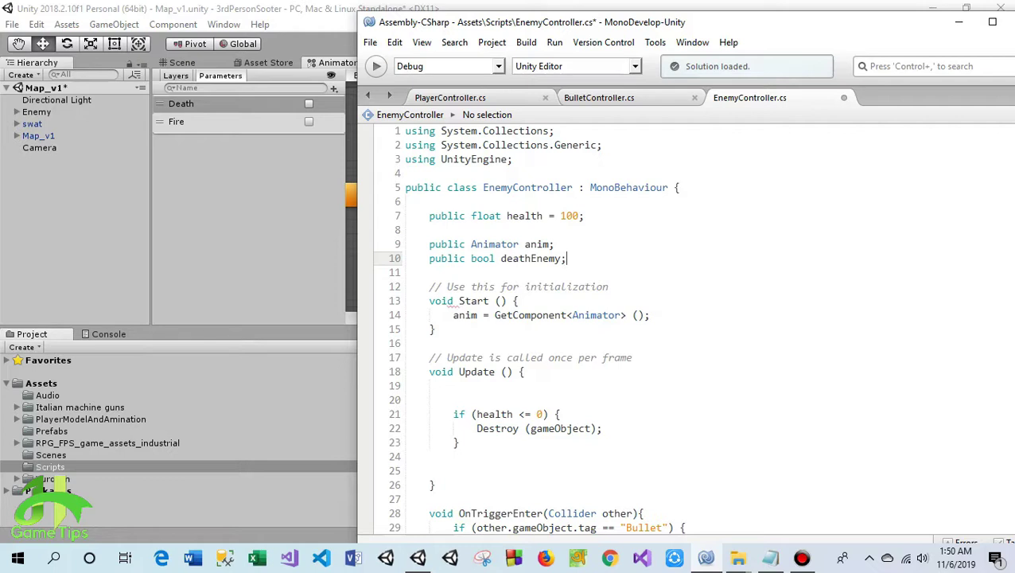
left_click(563, 264)
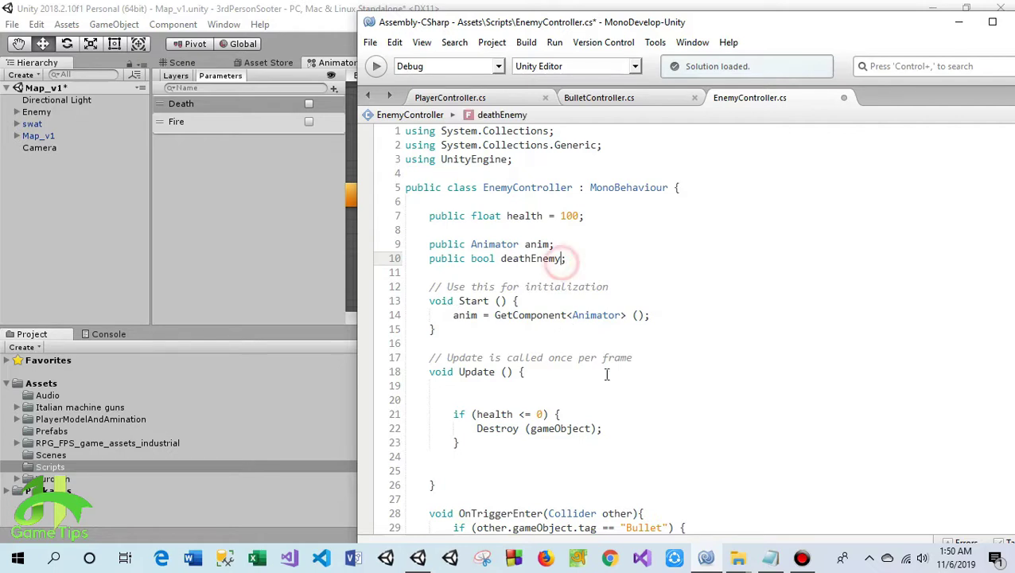
type("= fal")
key("Return")
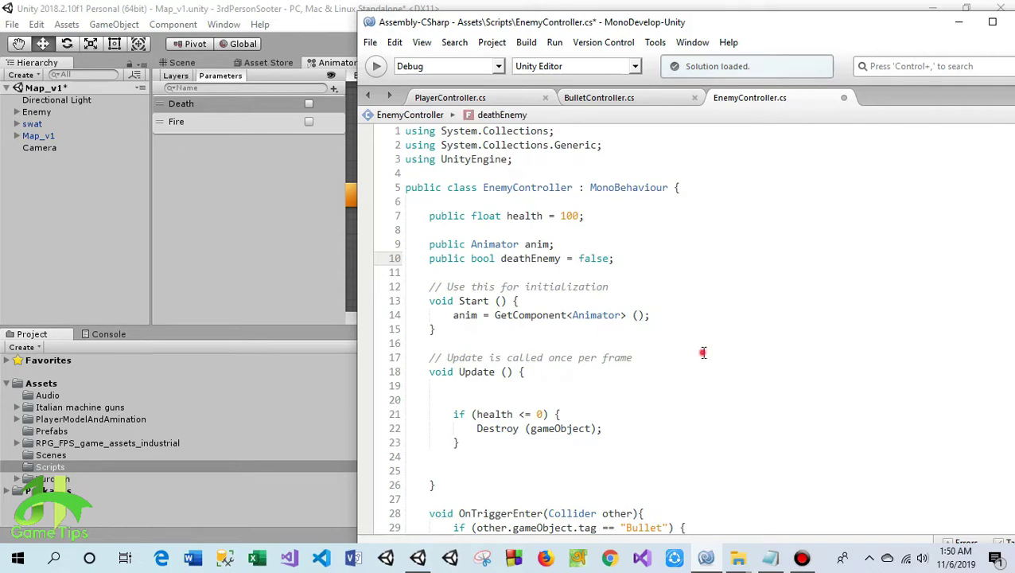
left_click(702, 352)
scroll(672, 379, "down", 4)
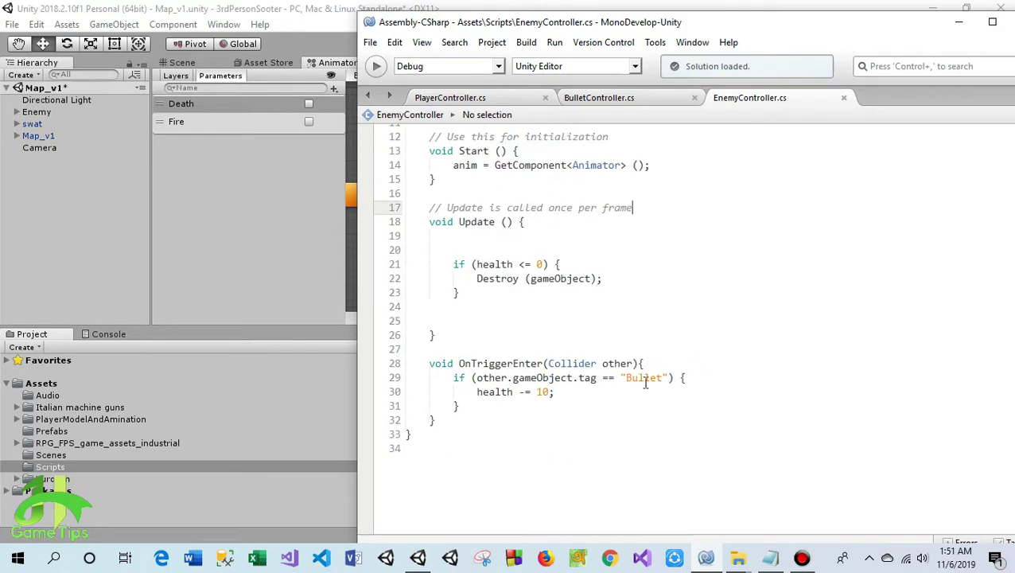
scroll(535, 318, "up", 2)
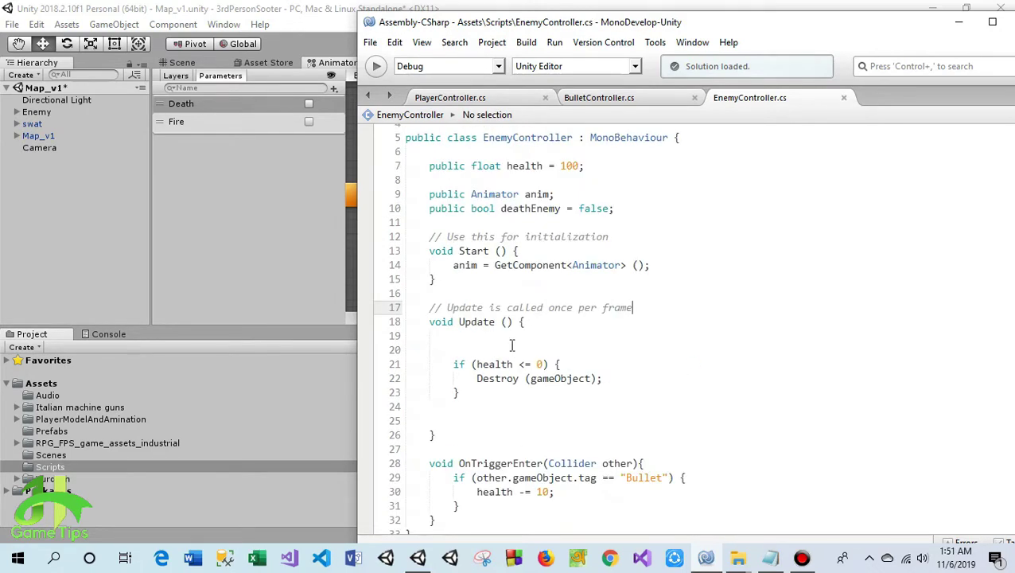
Comment out the Destroy(gameObject) call on line 22.
scroll(513, 391, "down", 1)
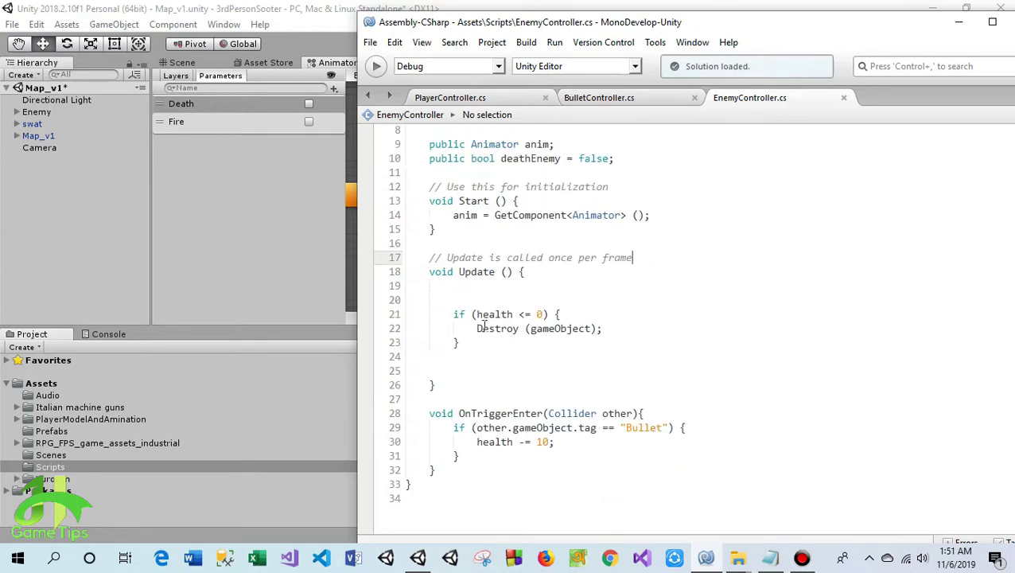
left_click(481, 328)
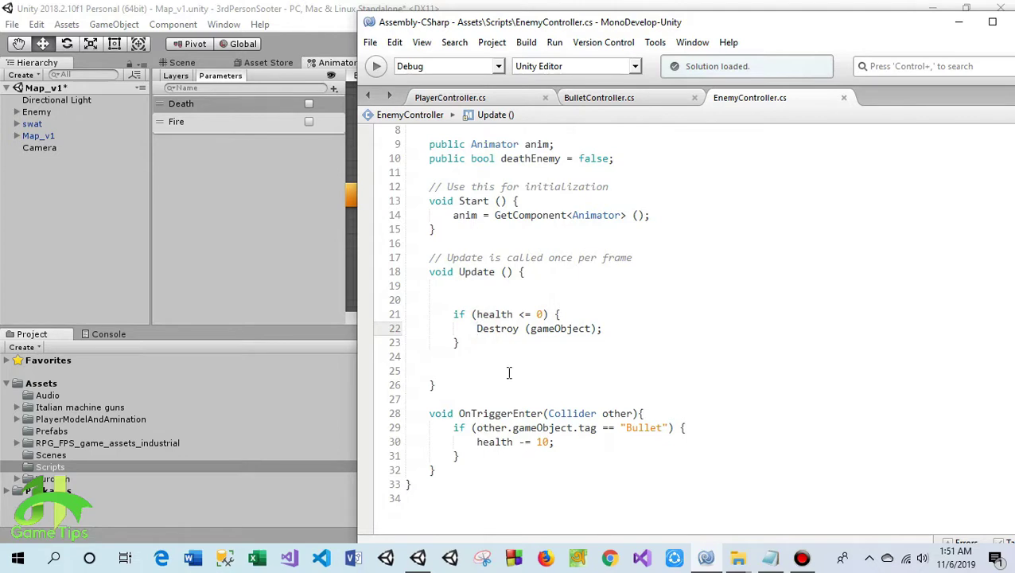
type("//")
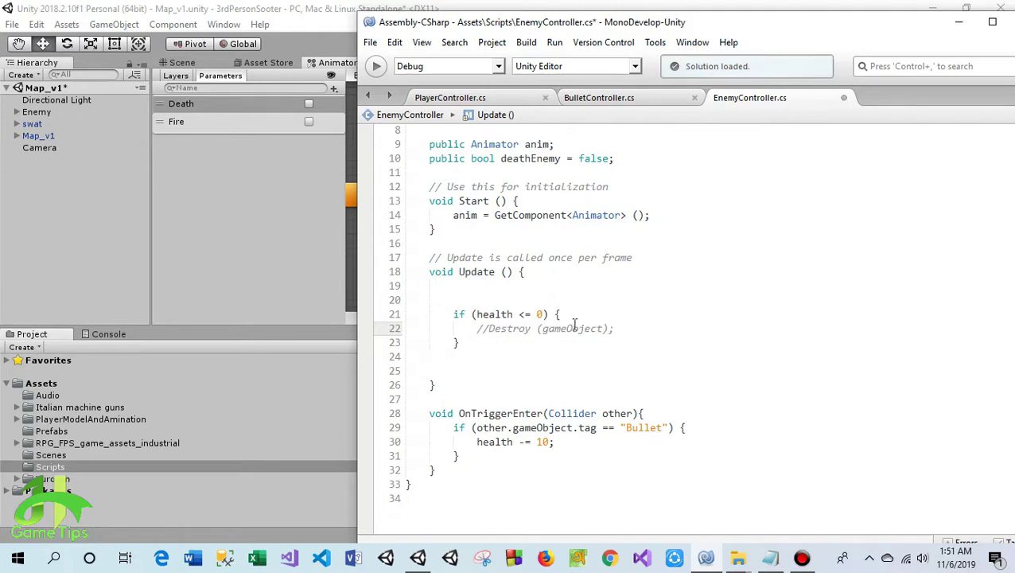
Set deathEnemy = true inside the health <= 0 check and add a line after it.
left_click(571, 315)
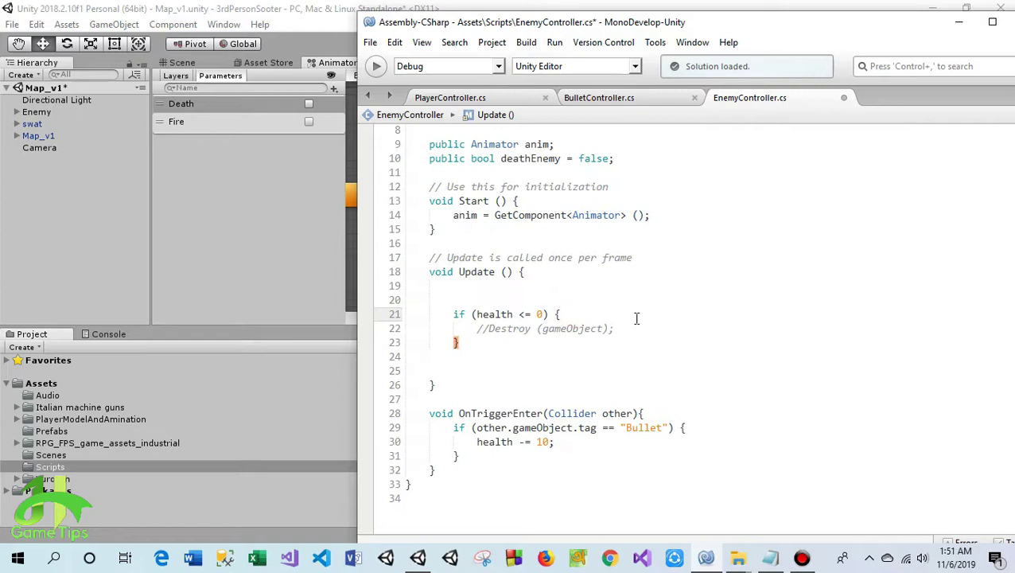
key("Return")
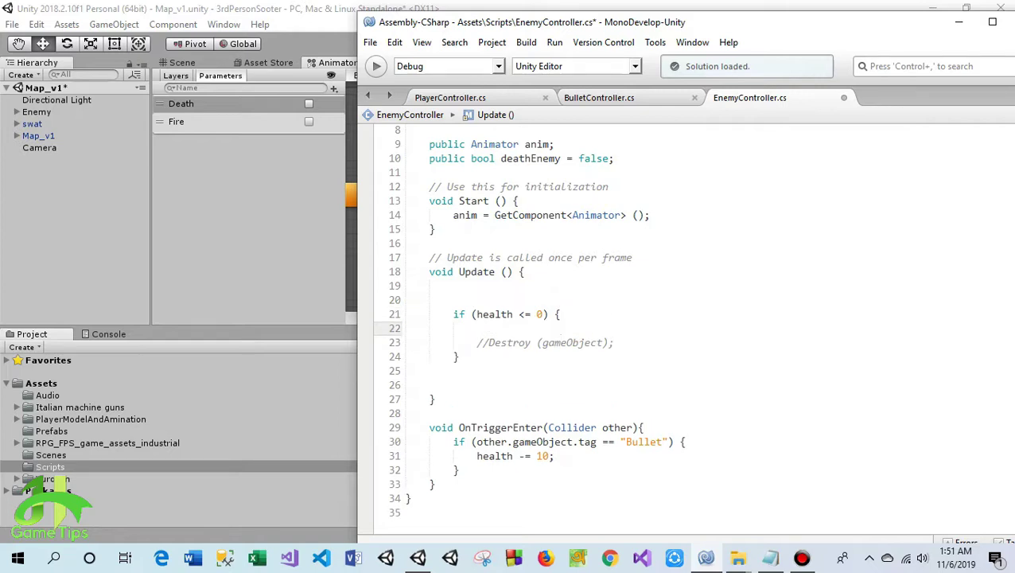
type("de")
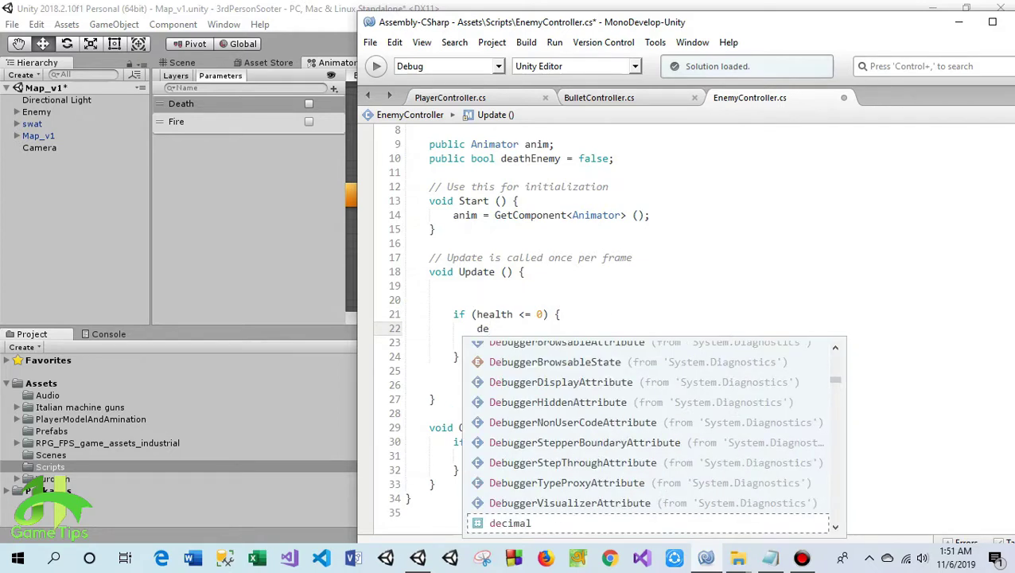
type("at")
key("Return")
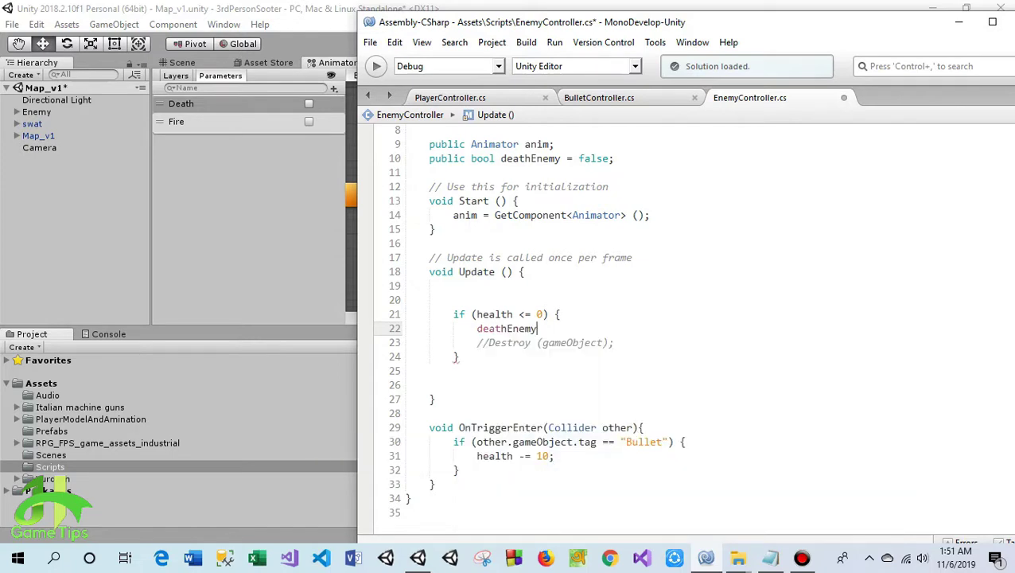
type(" = tru")
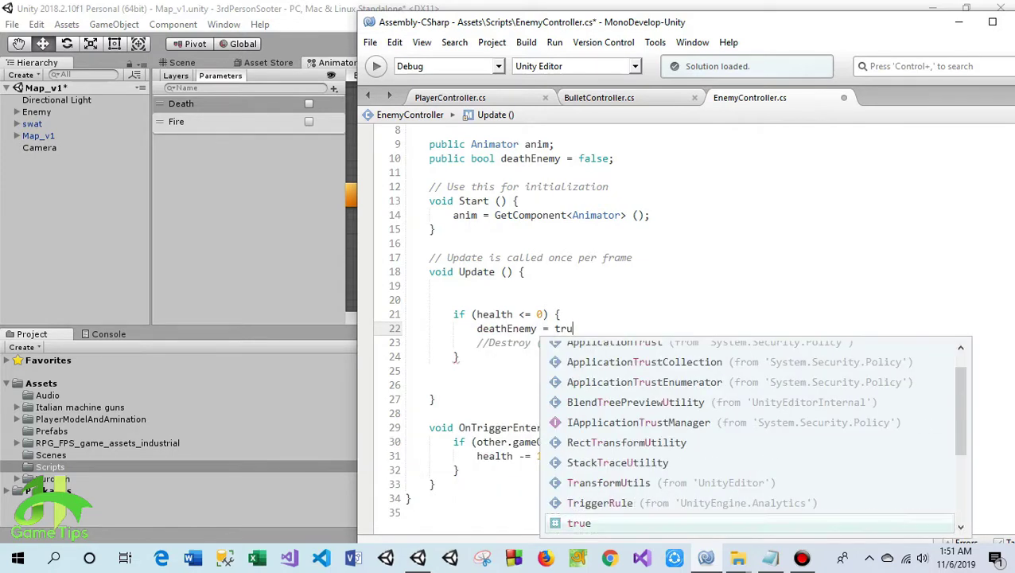
type("e;")
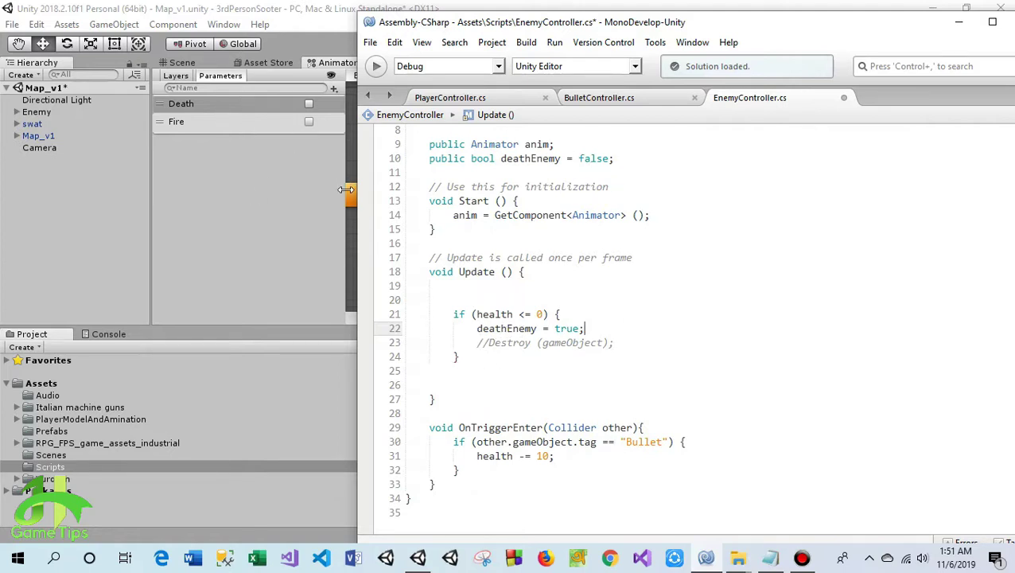
left_click(485, 360)
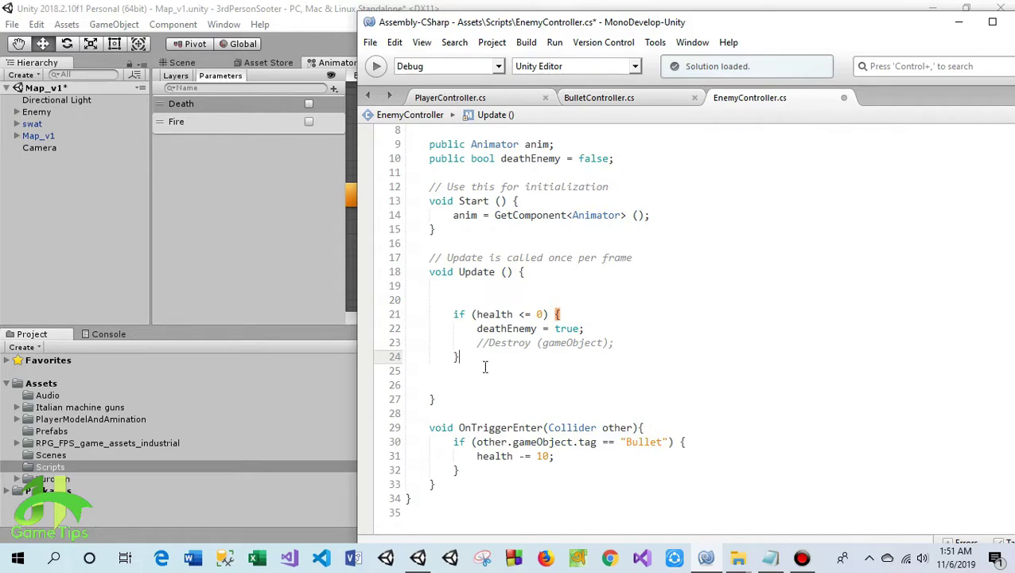
key("Return")
Add anim.SetBool("Death", deathEnemy); at the end of Update and save EnemyController.cs.
type("anim")
key("Escape")
type(".set")
key("Return")
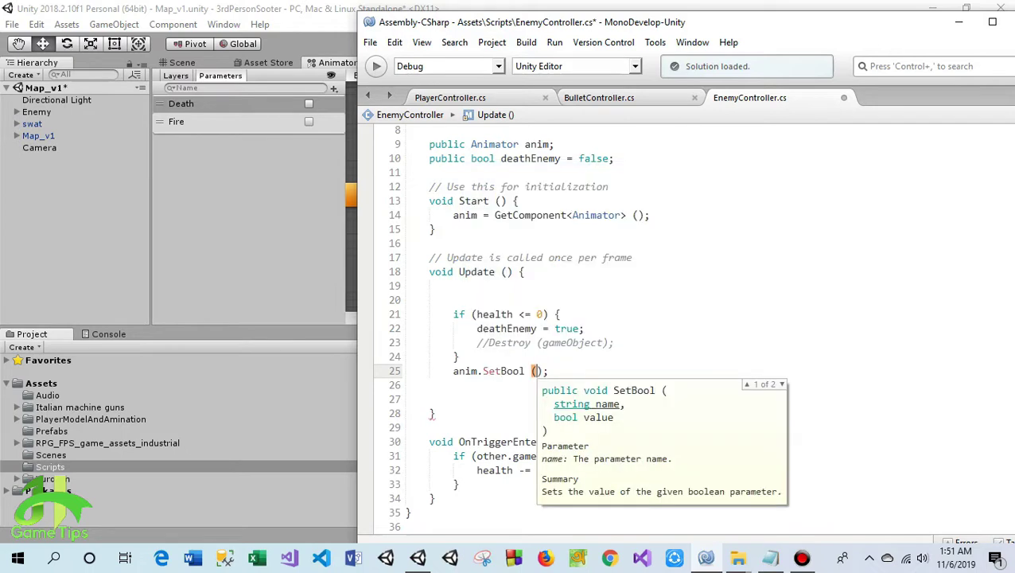
type("\"")
type("Death")
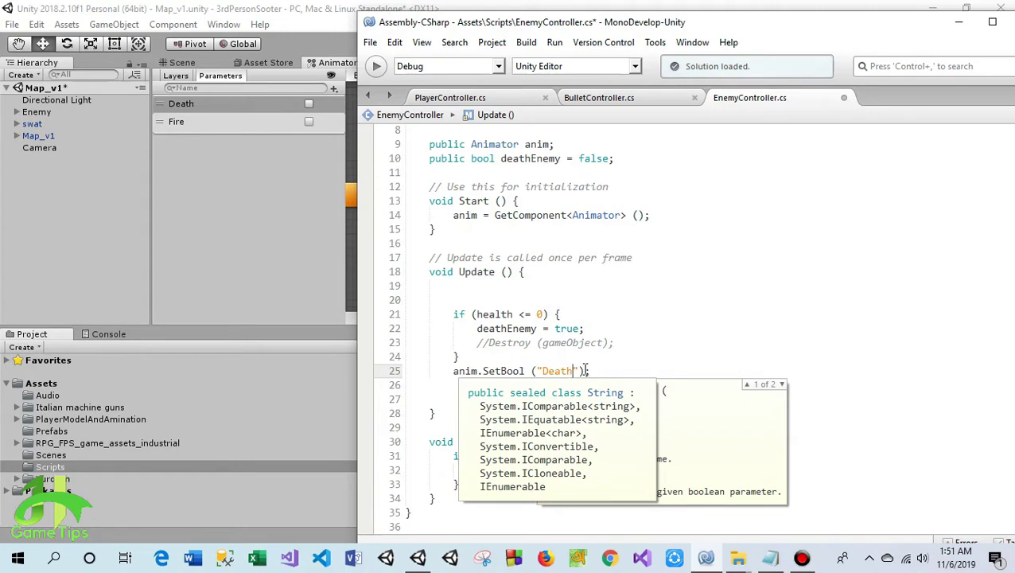
left_click(577, 371)
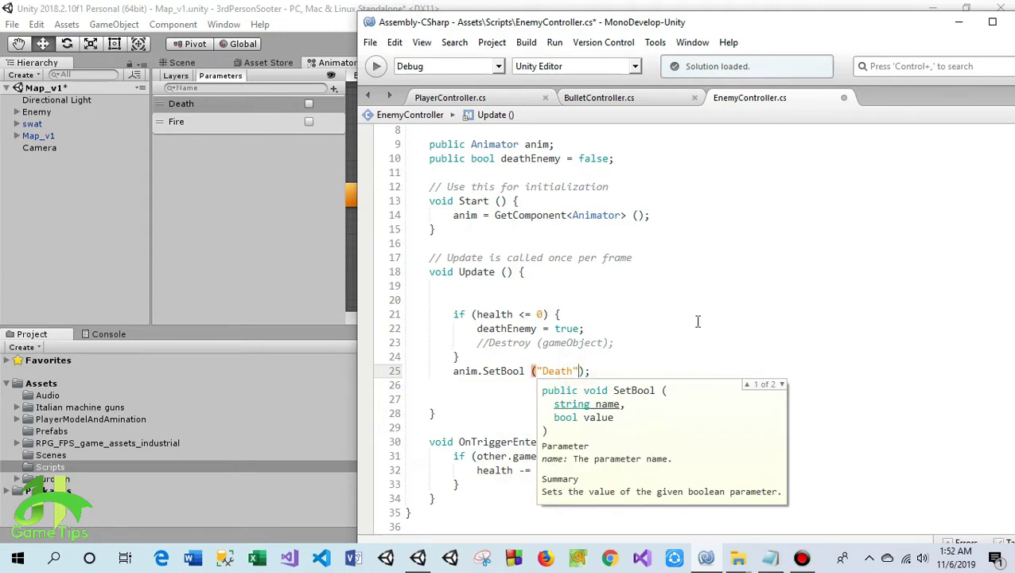
type(",")
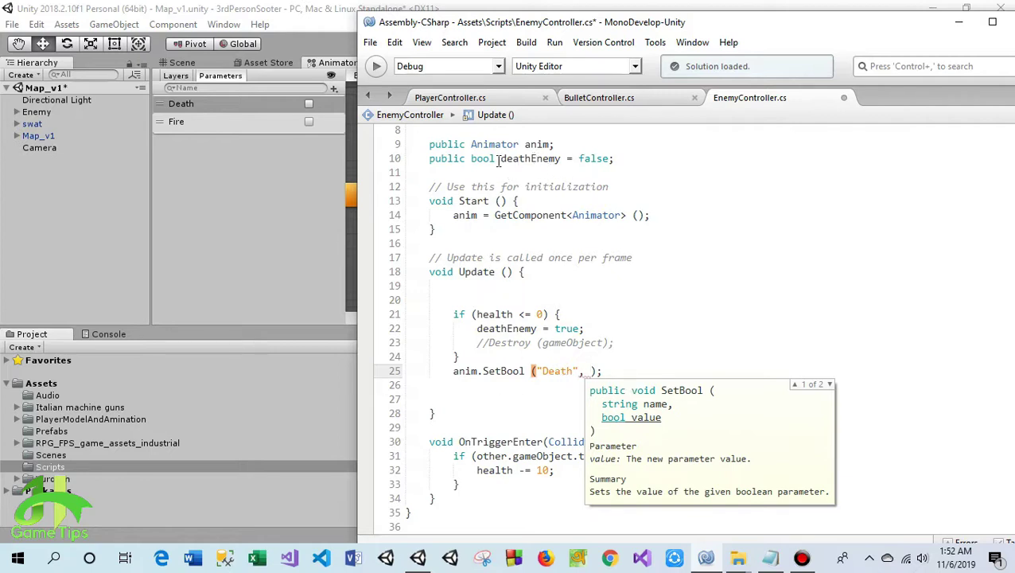
type("deat")
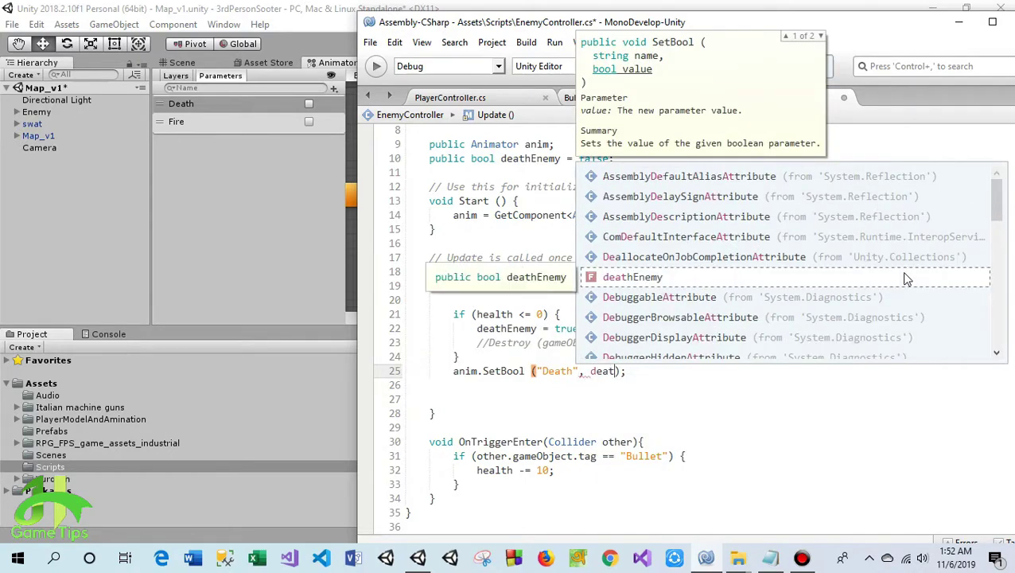
key("Return")
left_click(673, 333)
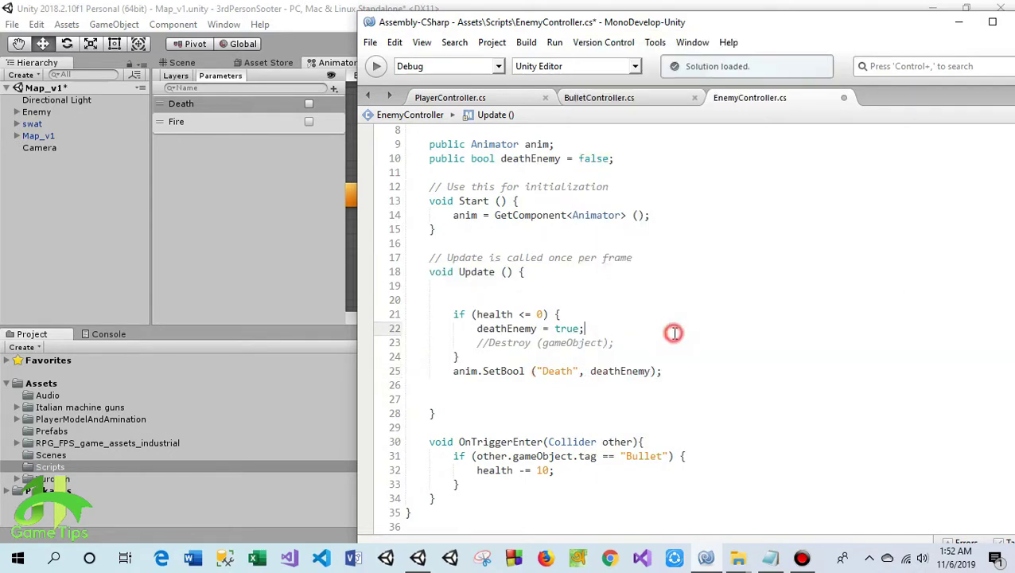
key("ctrl+s")
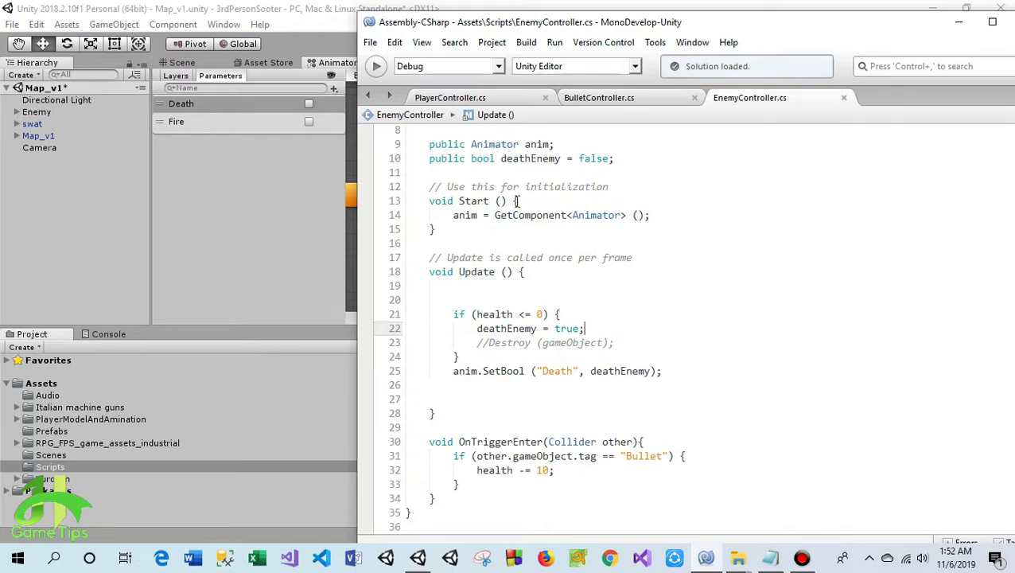
left_click_drag(739, 24, 601, 14)
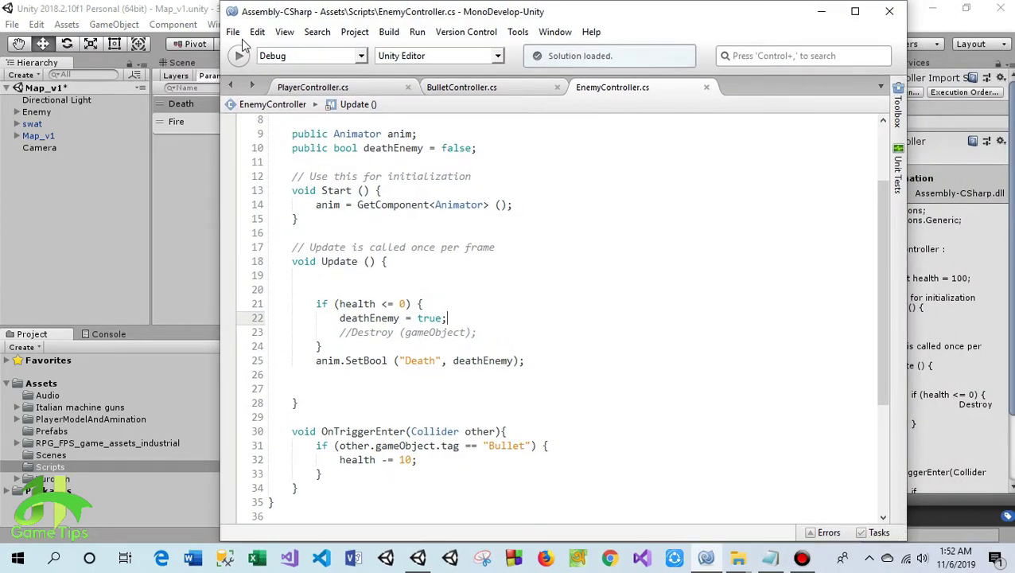
Minimize MonoDevelop, switch to the Scene view, and run Map_v1 in Play mode.
left_click(233, 32)
left_click(725, 215)
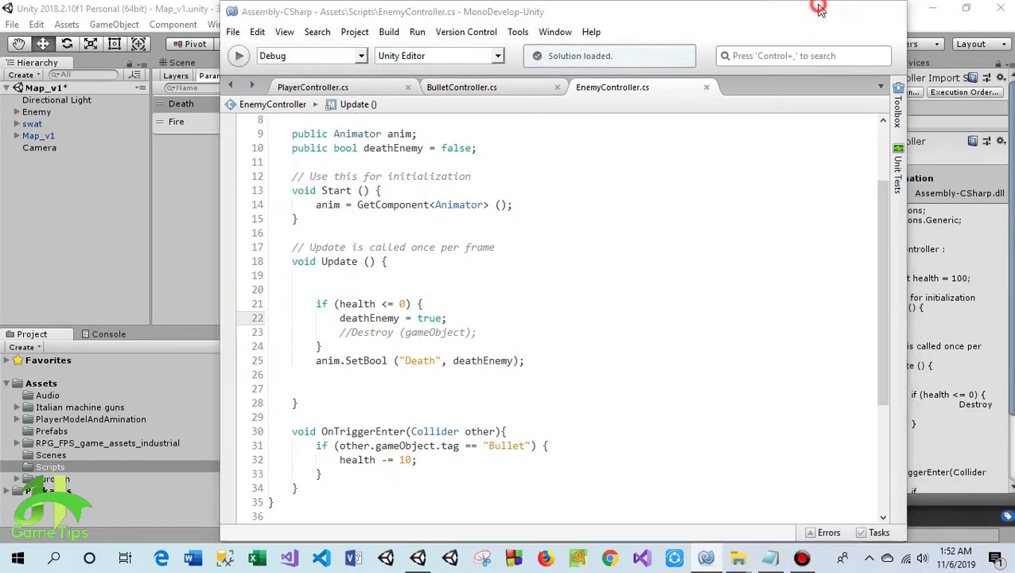
left_click(821, 12)
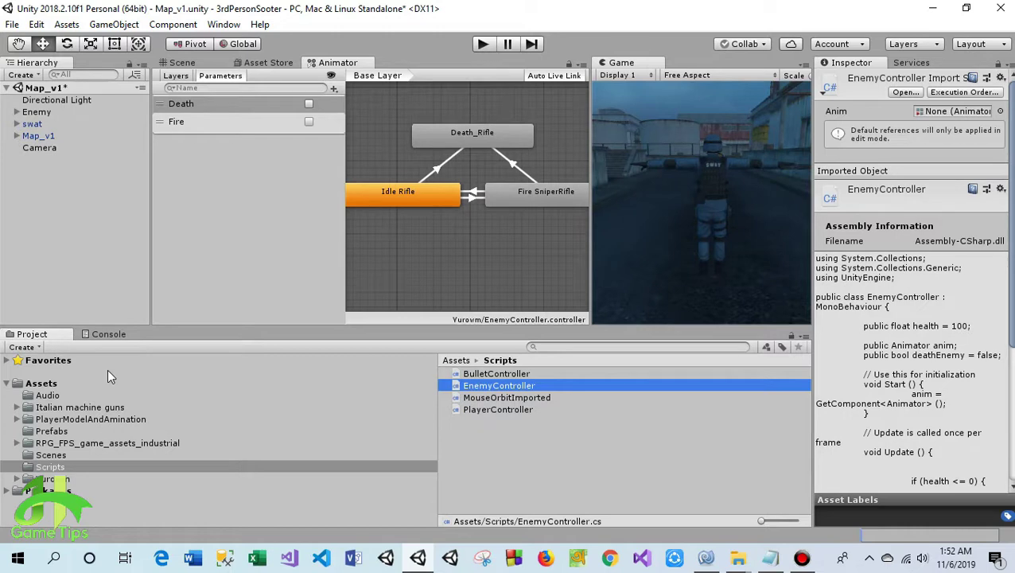
left_click(205, 63)
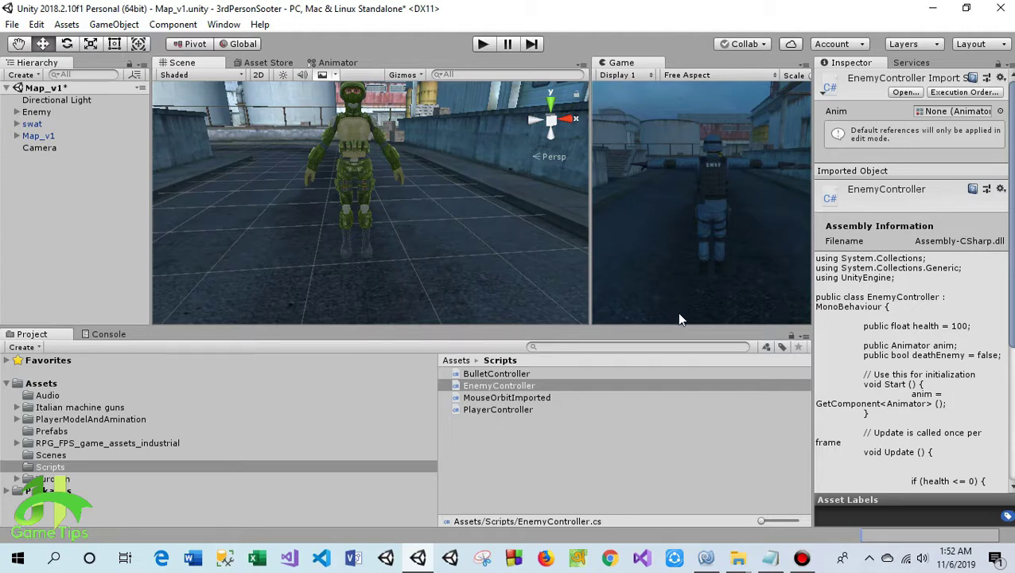
left_click(710, 562)
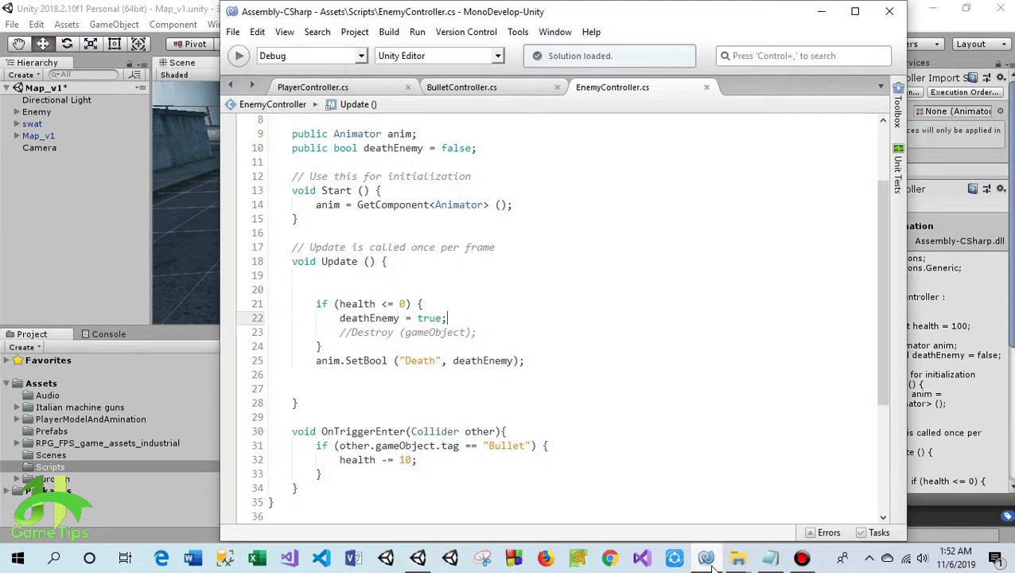
left_click(708, 560)
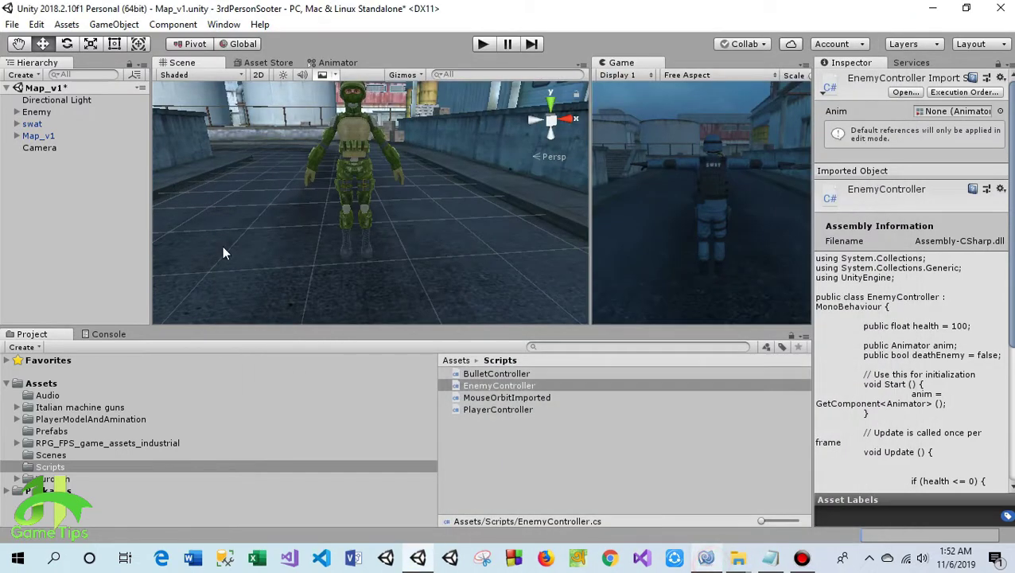
left_click(481, 44)
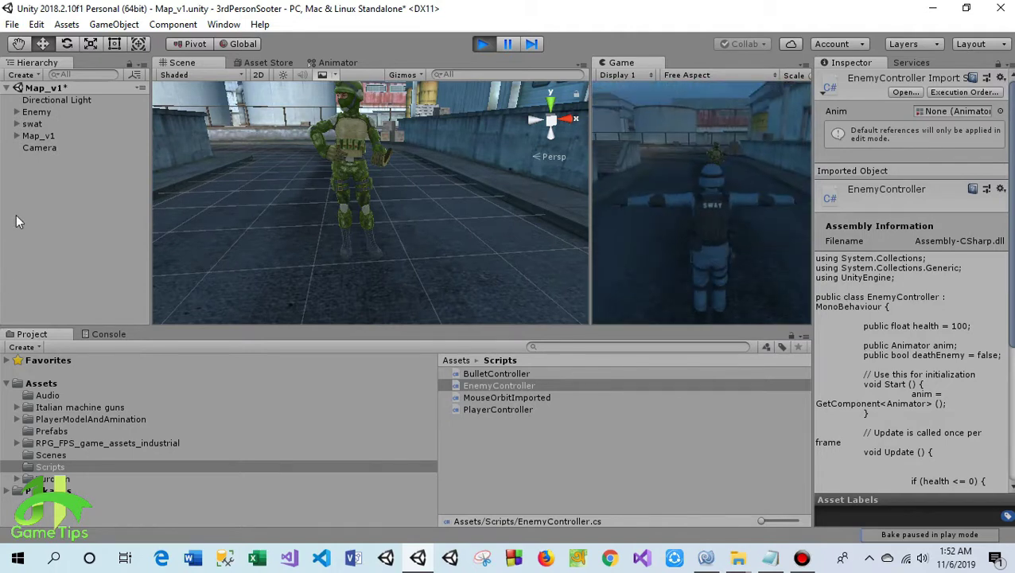
Fire one shot in the running game, then stop Play mode and show the Assets folder.
left_click(673, 237)
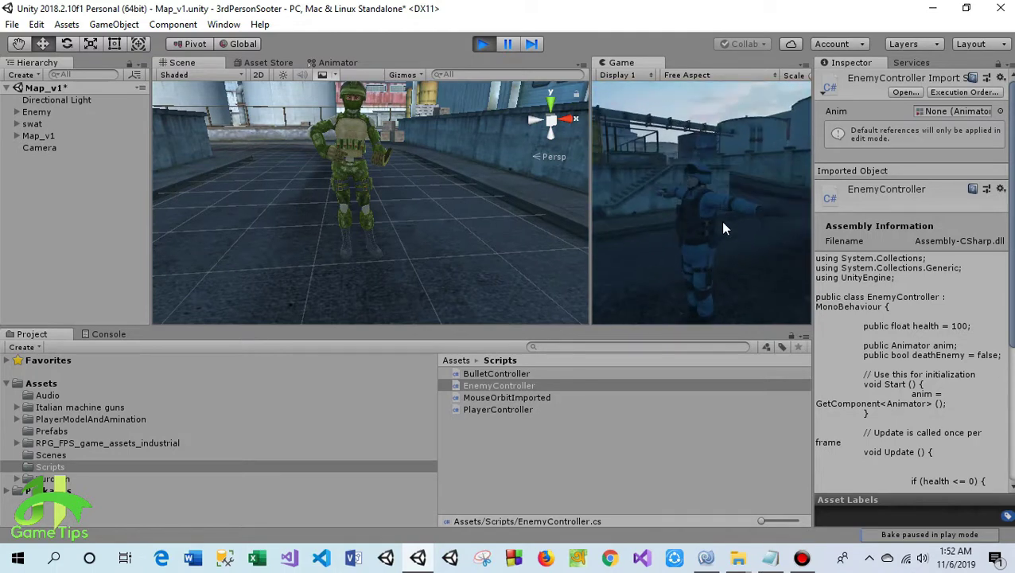
left_click(483, 44)
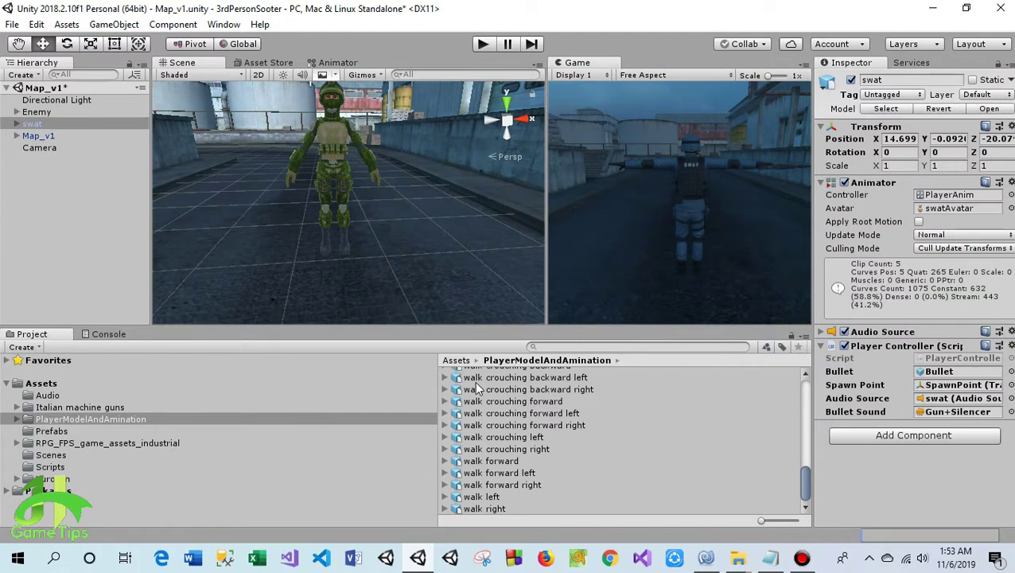
left_click(457, 361)
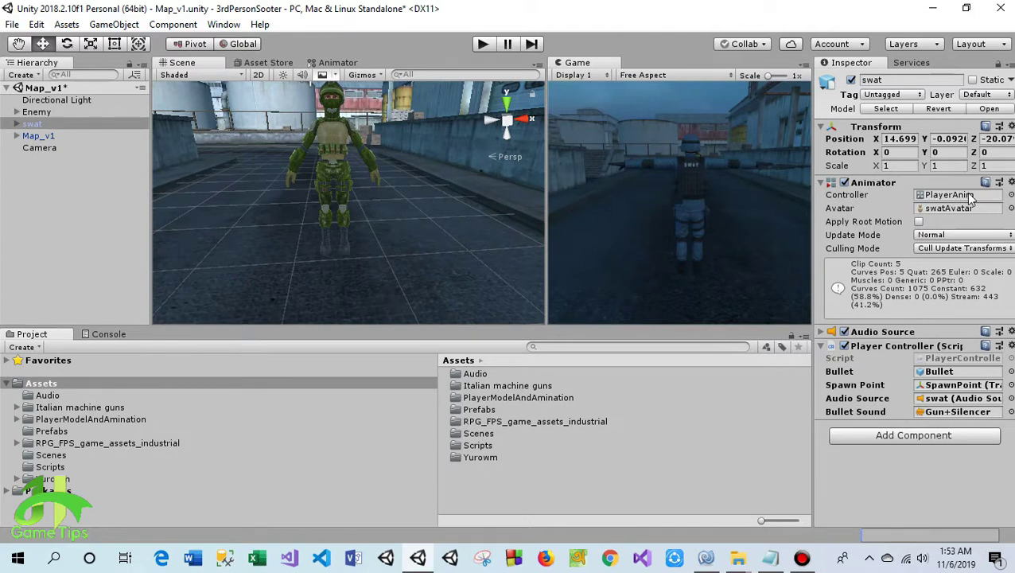
Keep PlayerAnim as the swat's animator controller and start Play mode again.
left_click(1011, 195)
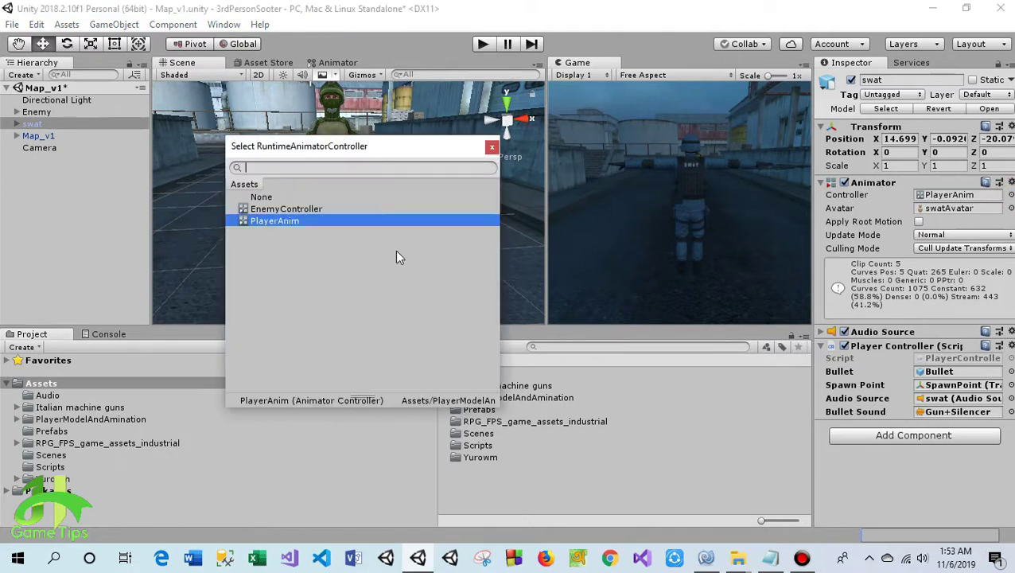
left_click(492, 147)
left_click(483, 44)
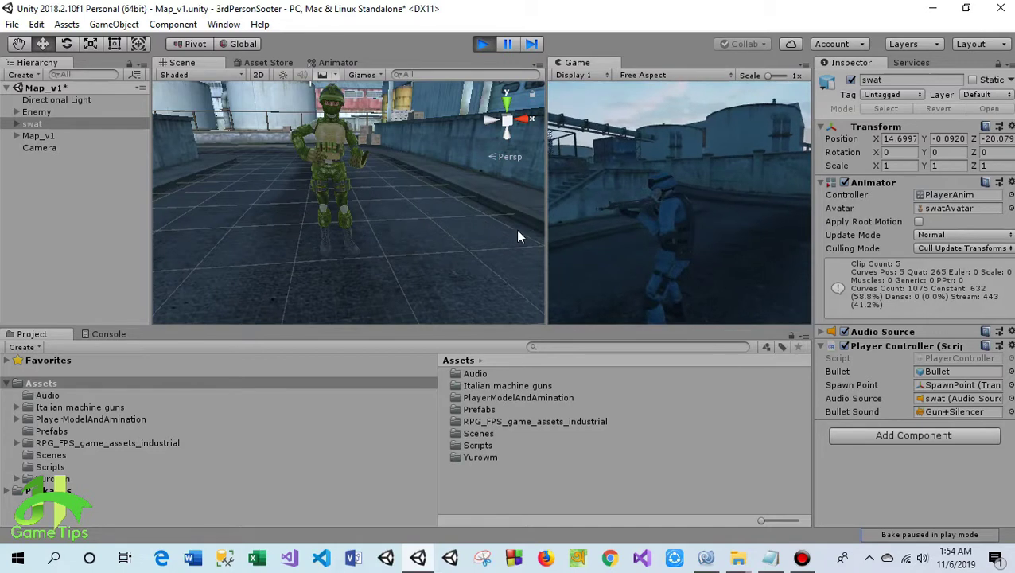
Turn toward the enemy soldier and keep firing until it collapses in its Death animation, then exit Play mode.
left_click(725, 306)
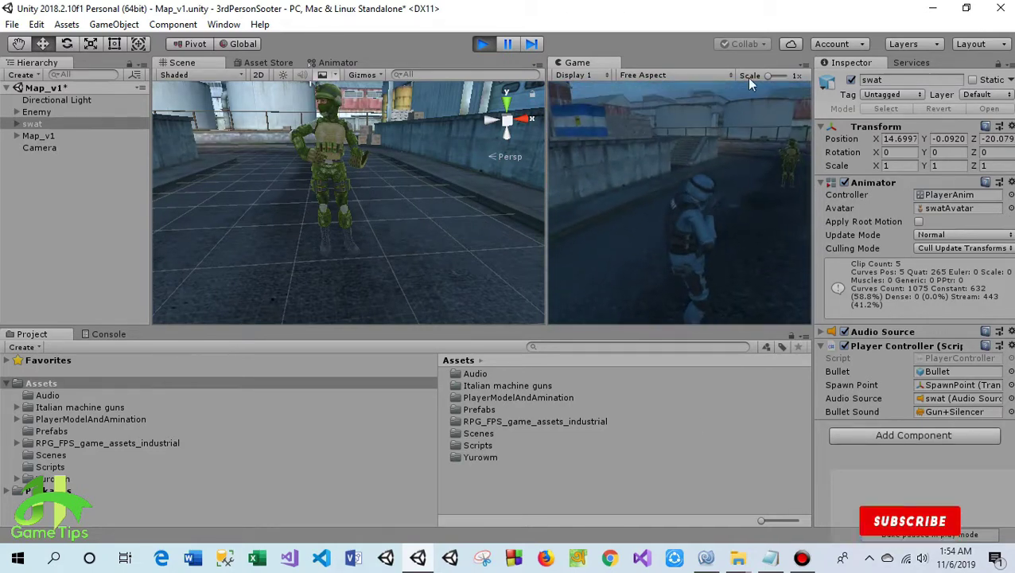
left_click(782, 199)
left_click(784, 205)
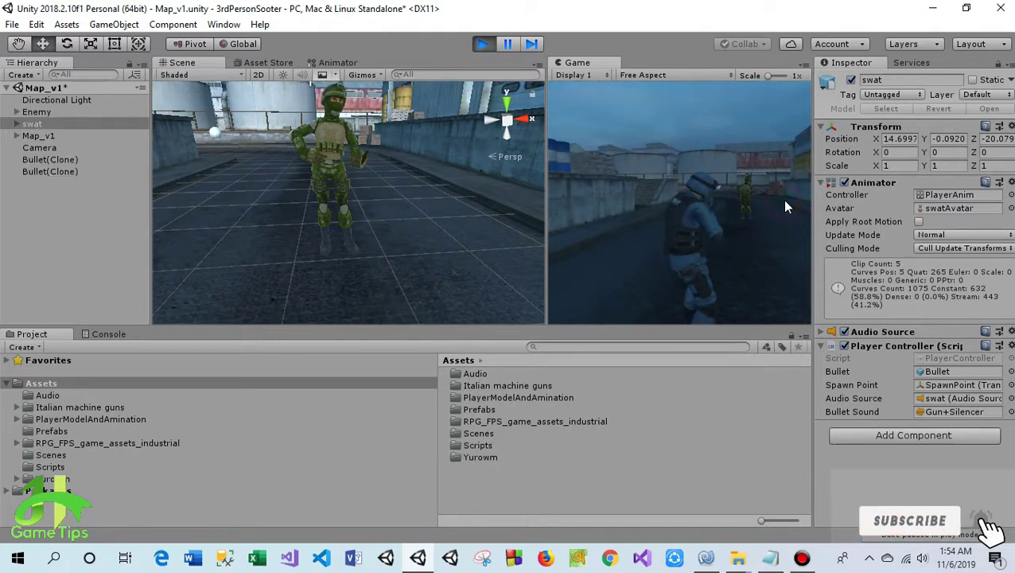
key("w")
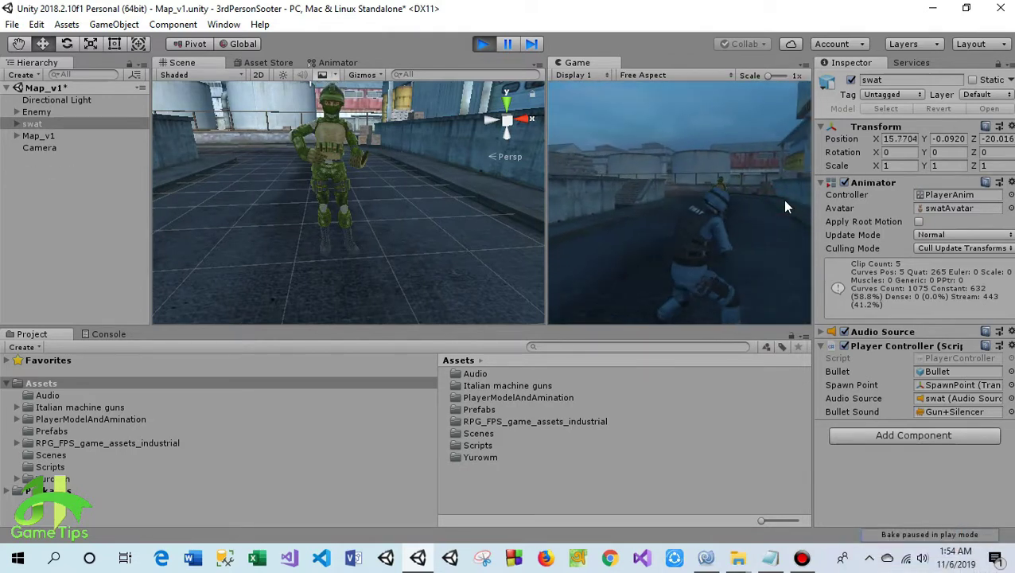
left_click(784, 206)
left_click(785, 206)
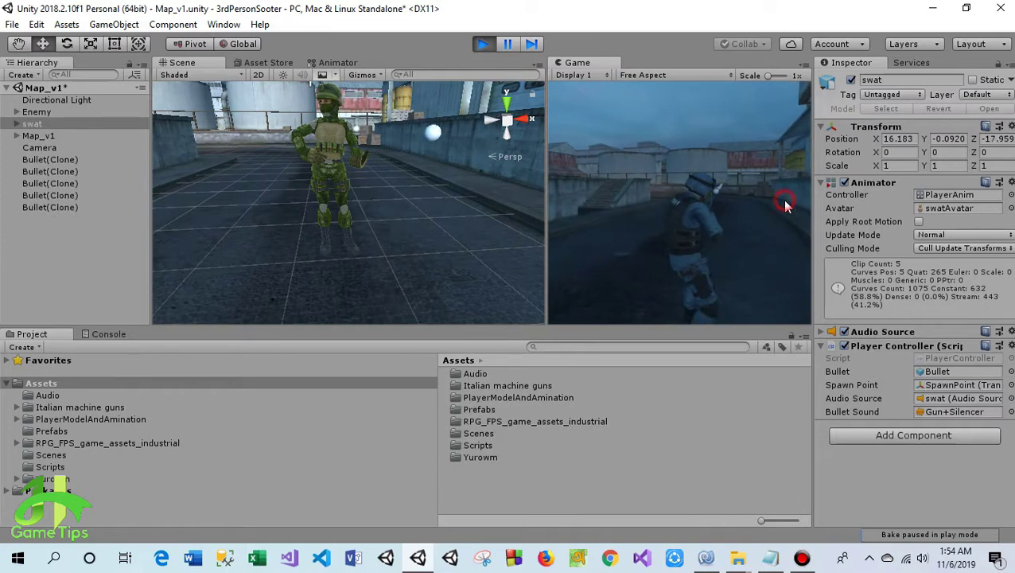
left_click(784, 206)
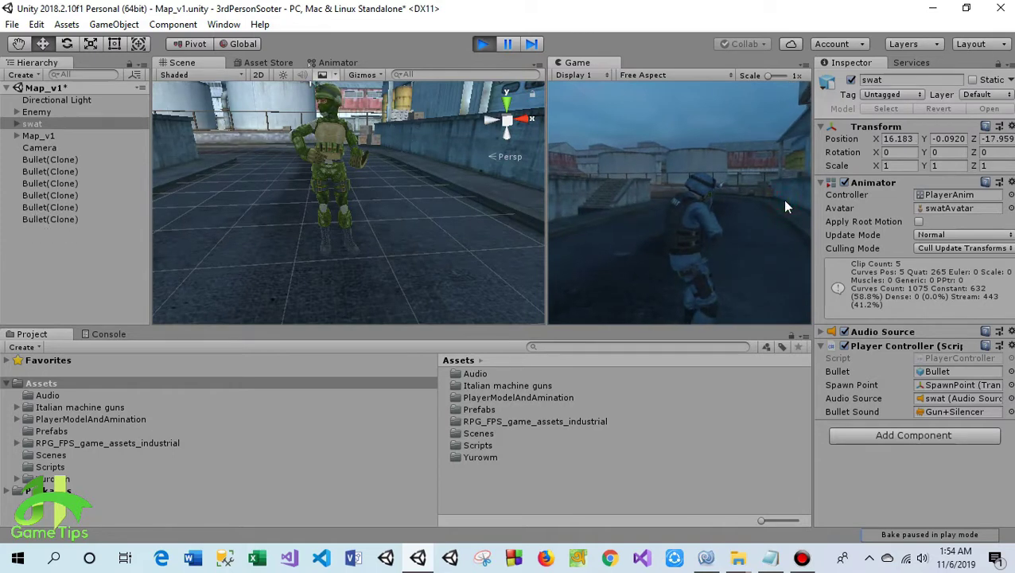
left_click(784, 206)
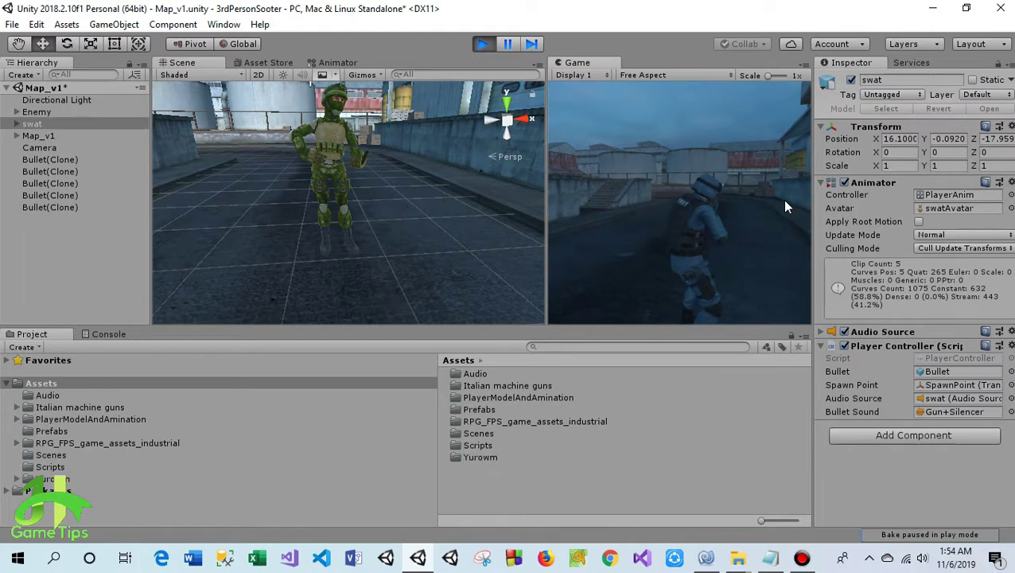
left_click(784, 206)
left_click(784, 206)
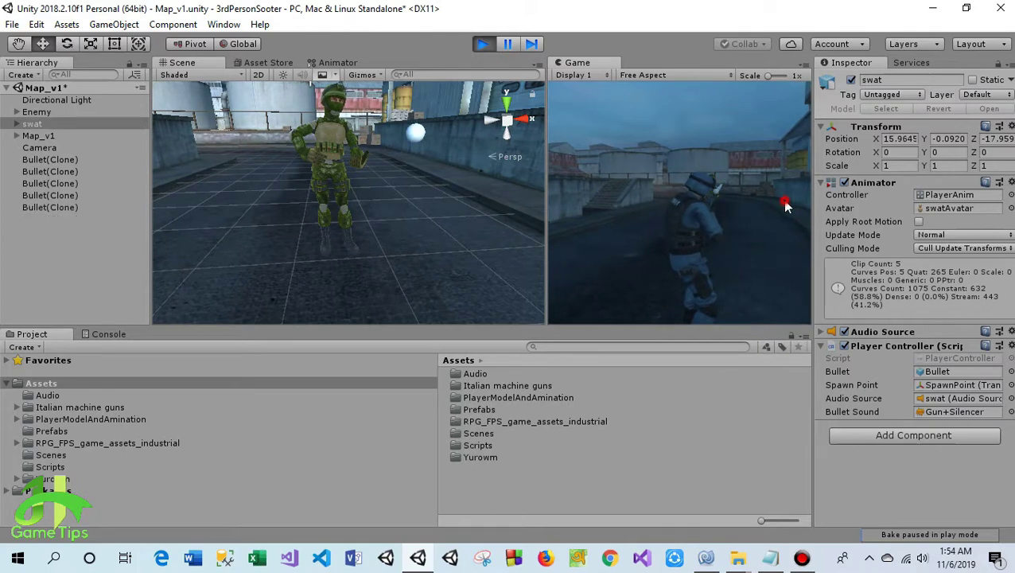
left_click(784, 206)
left_click(785, 207)
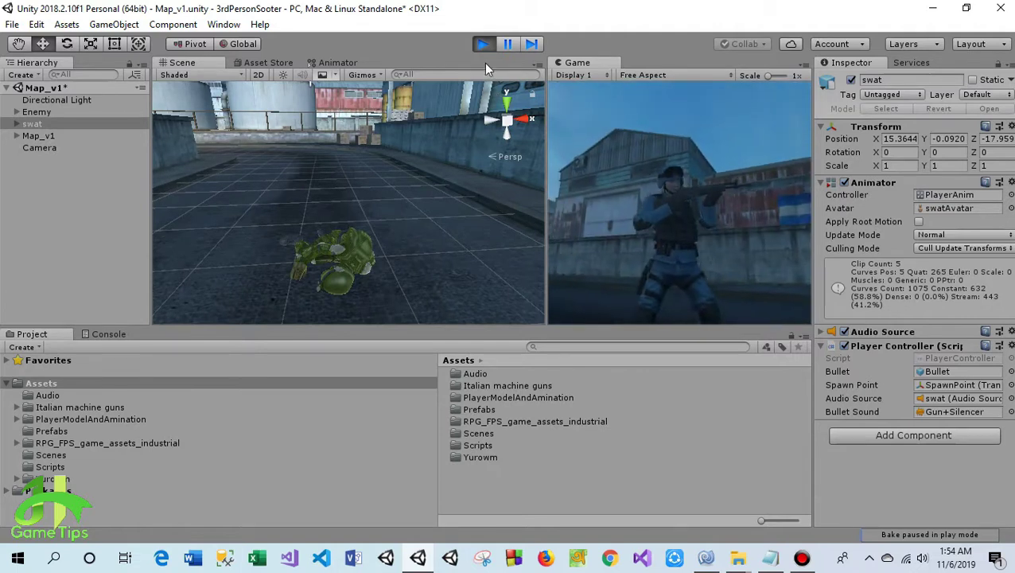
key("ctrl+p")
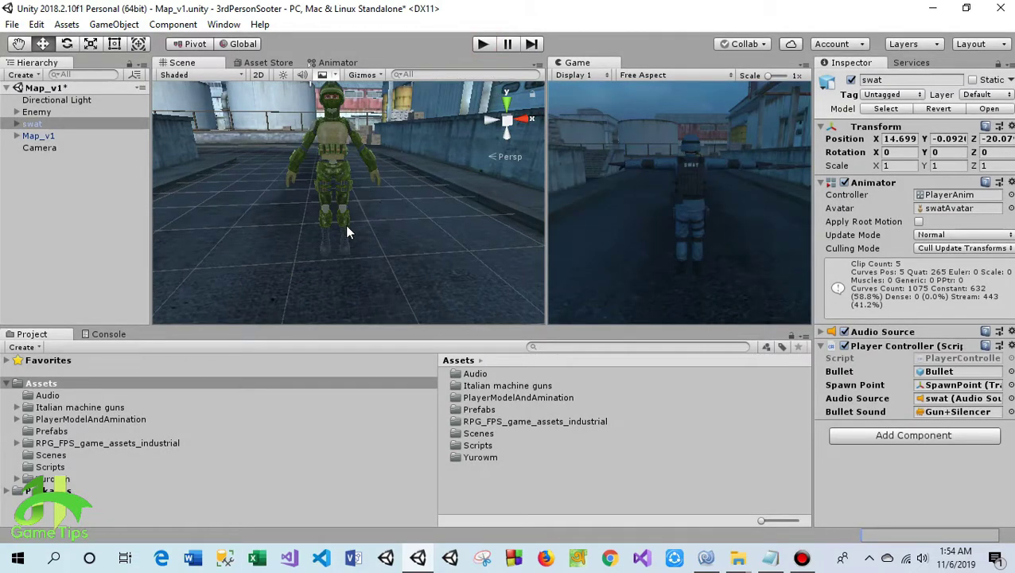
Uncomment line 23 so it calls Destroy (gameObject, 3), save EnemyController.cs, and return to Unity.
left_click(706, 557)
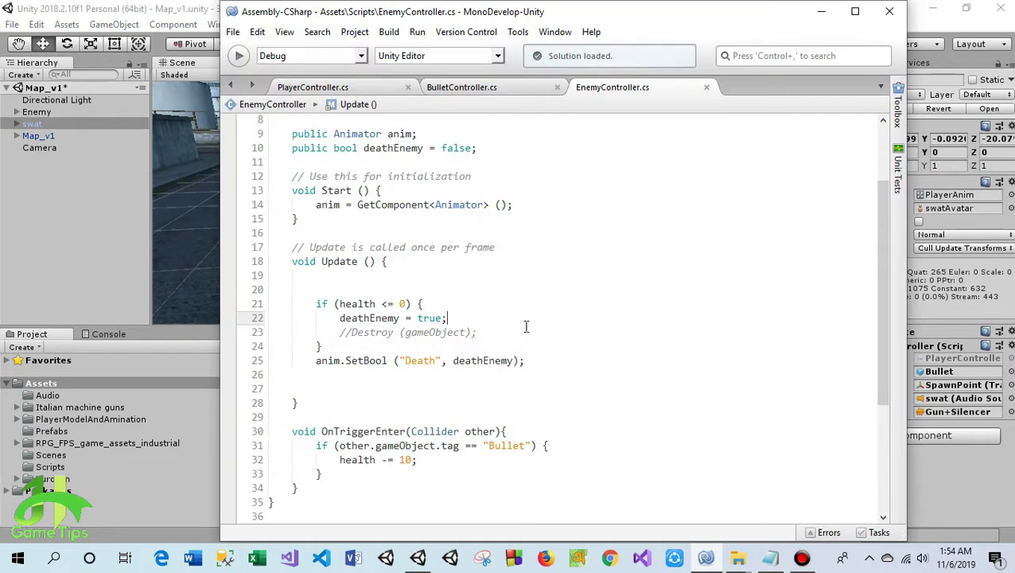
left_click(351, 333)
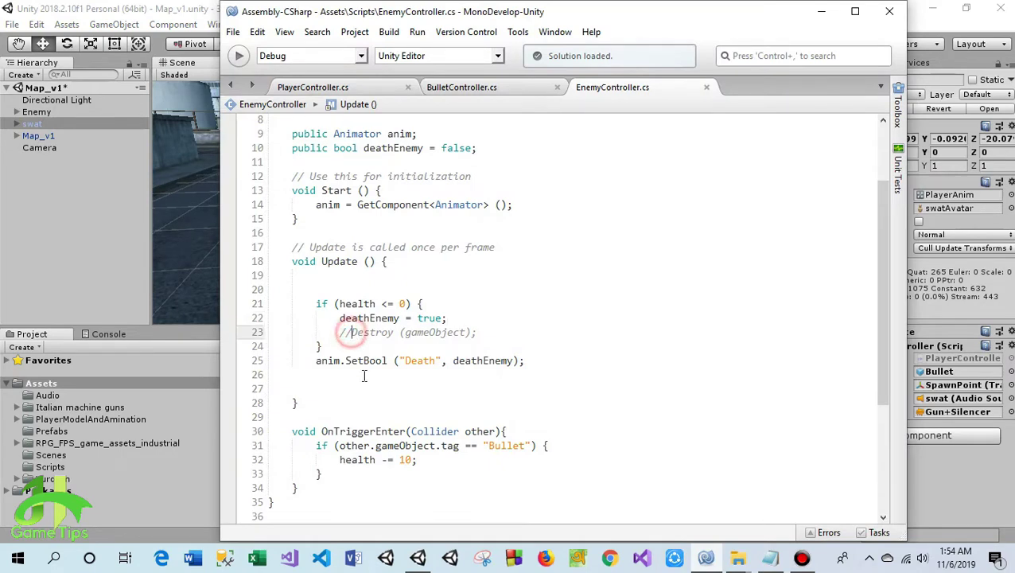
key("BackSpace")
key("BackSpace")
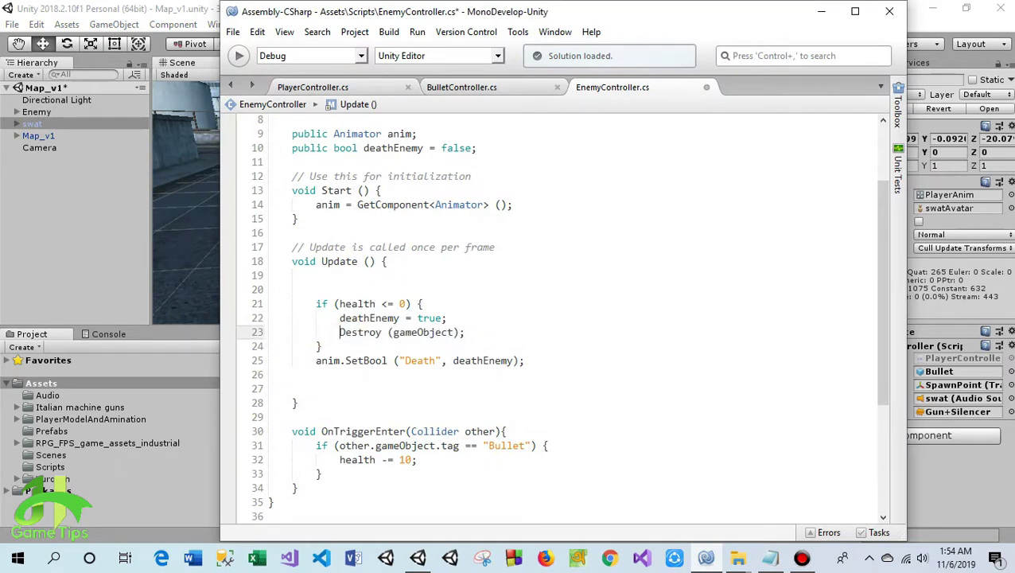
left_click(455, 333)
type(", 3")
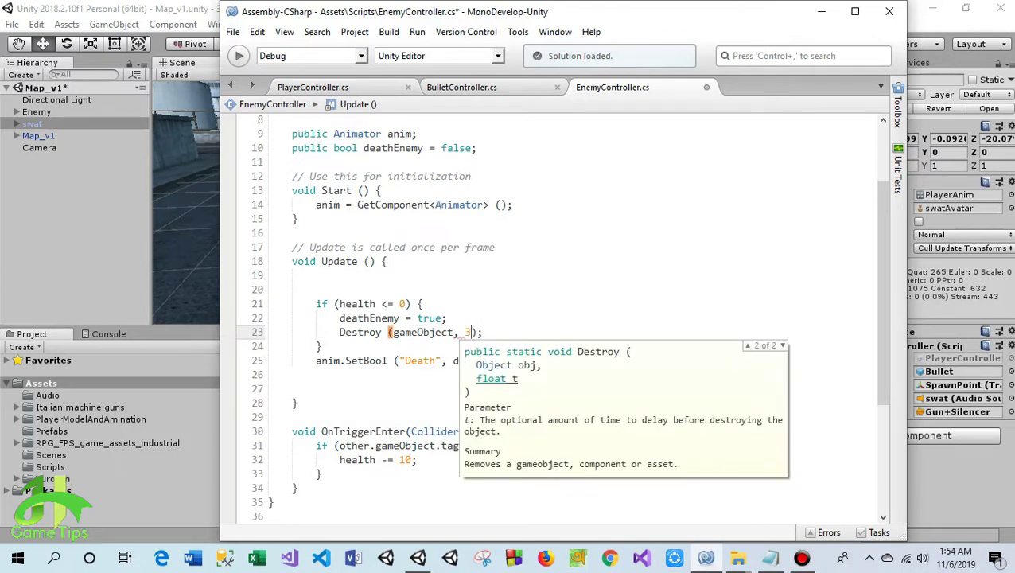
left_click(541, 277)
key("ctrl+s")
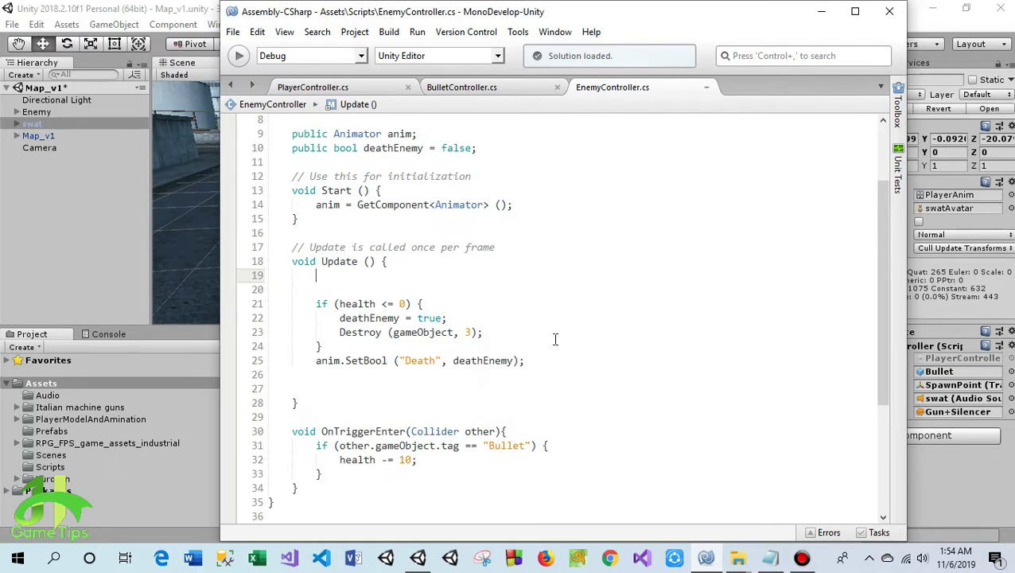
left_click(821, 11)
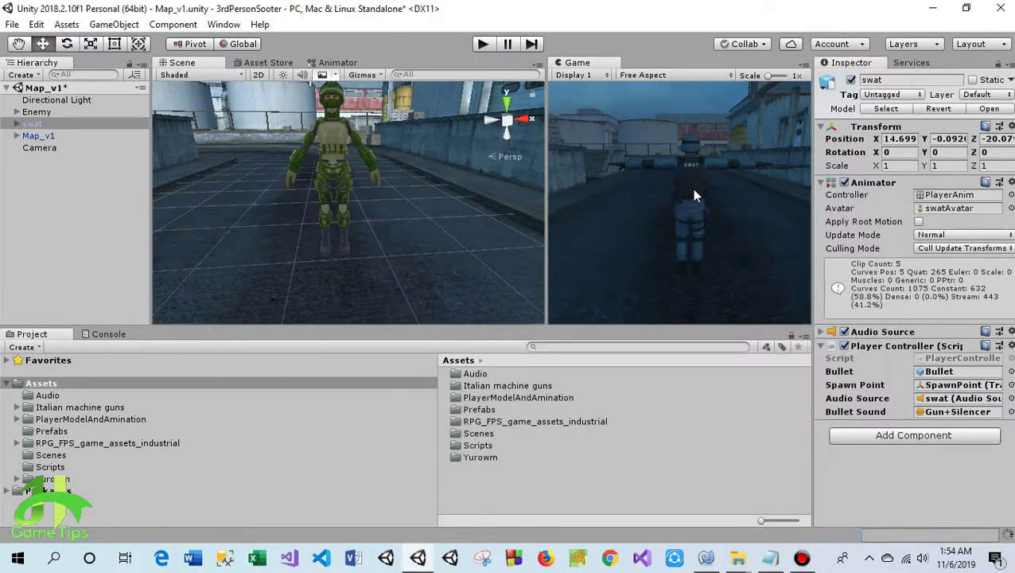
Run Play mode and fire six shots to confirm the dead enemy is removed, then stop and reopen EnemyController.cs.
left_click(482, 45)
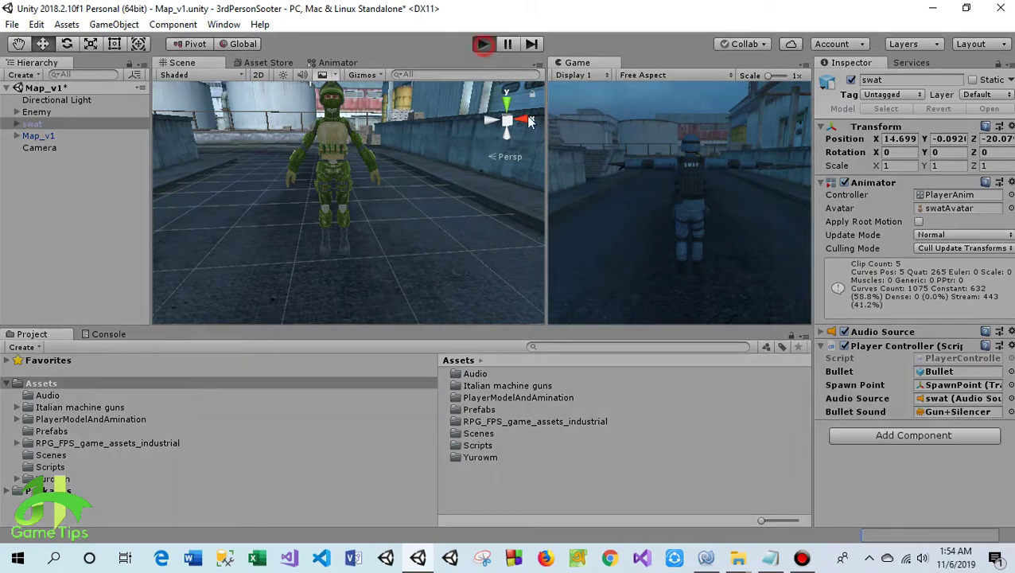
left_click(639, 246)
left_click(638, 243)
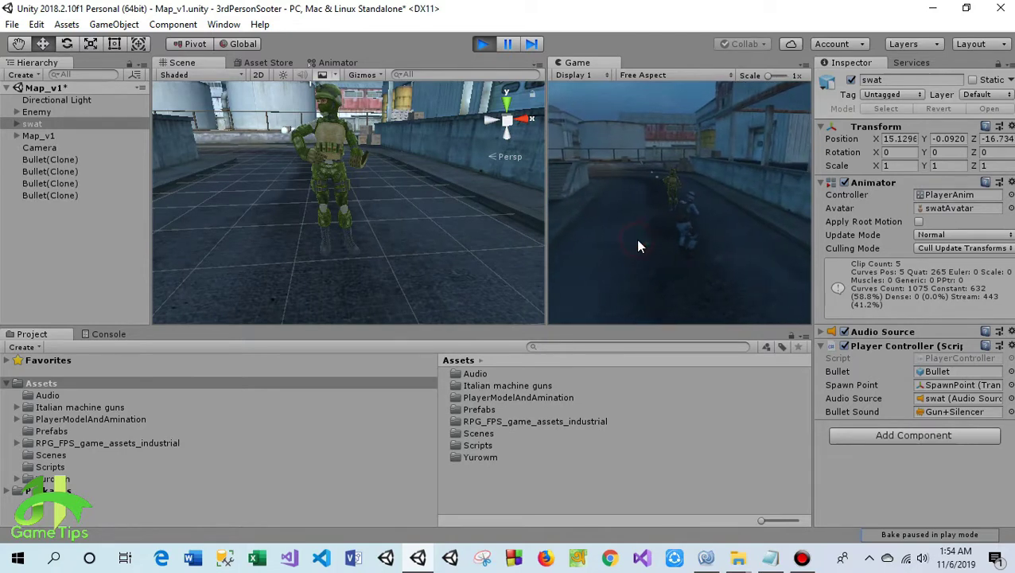
left_click(638, 244)
left_click(638, 243)
left_click(638, 243)
left_click(638, 244)
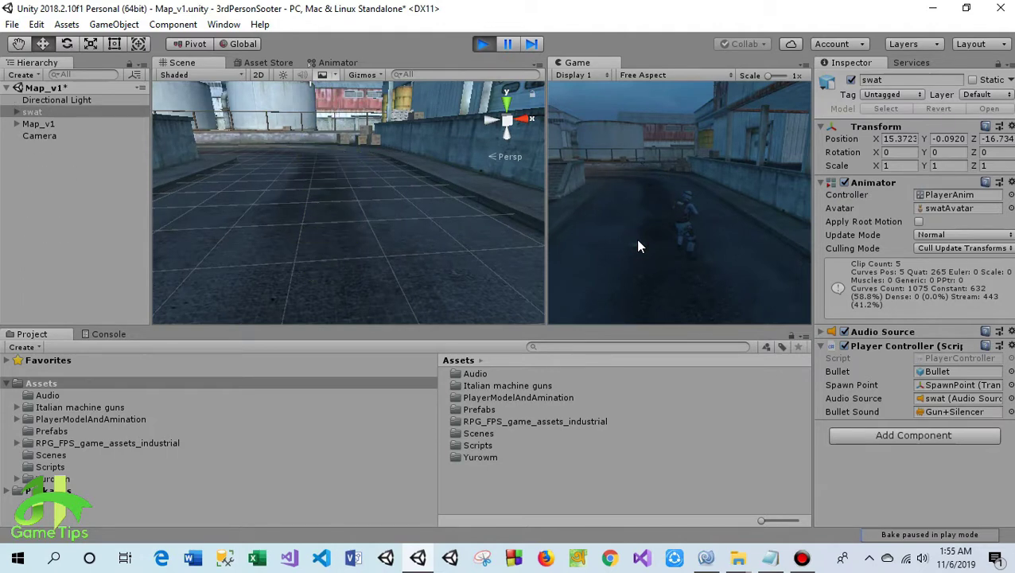
left_click(483, 44)
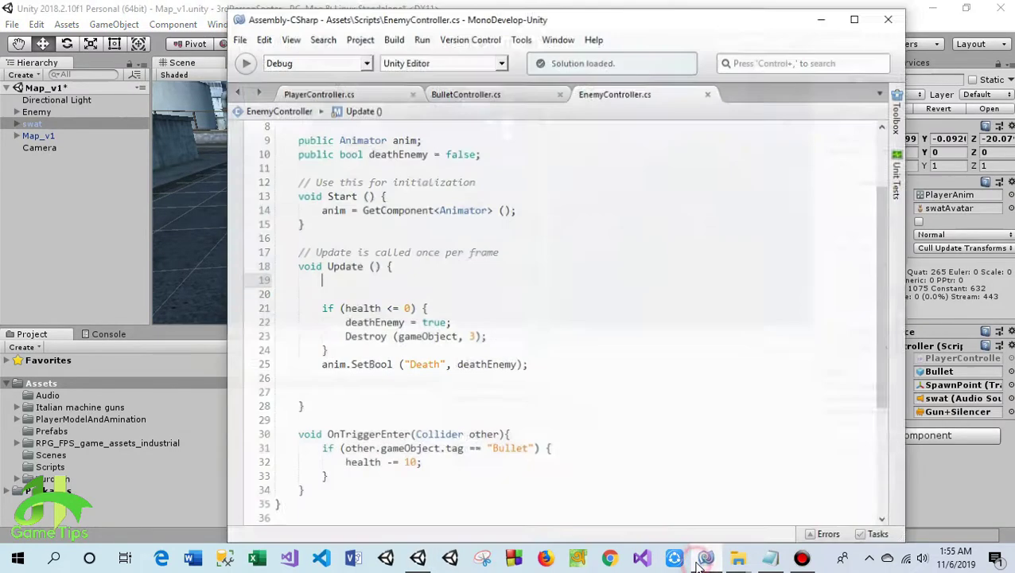
left_click(706, 557)
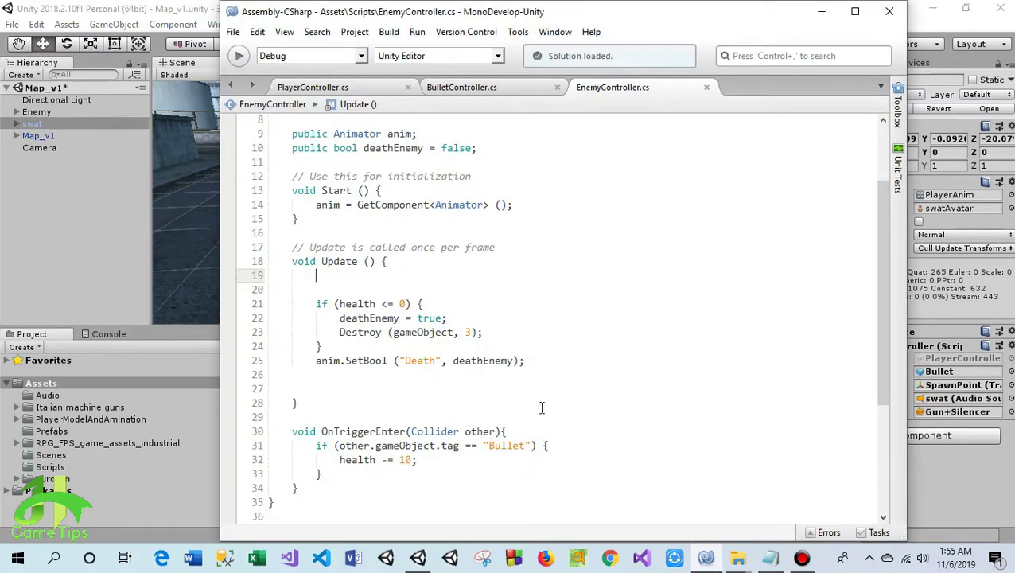
Change the Destroy delay on line 23 from 3 to 5f and save the script.
left_click(471, 332)
key("BackSpace")
type("5f")
left_click(585, 369)
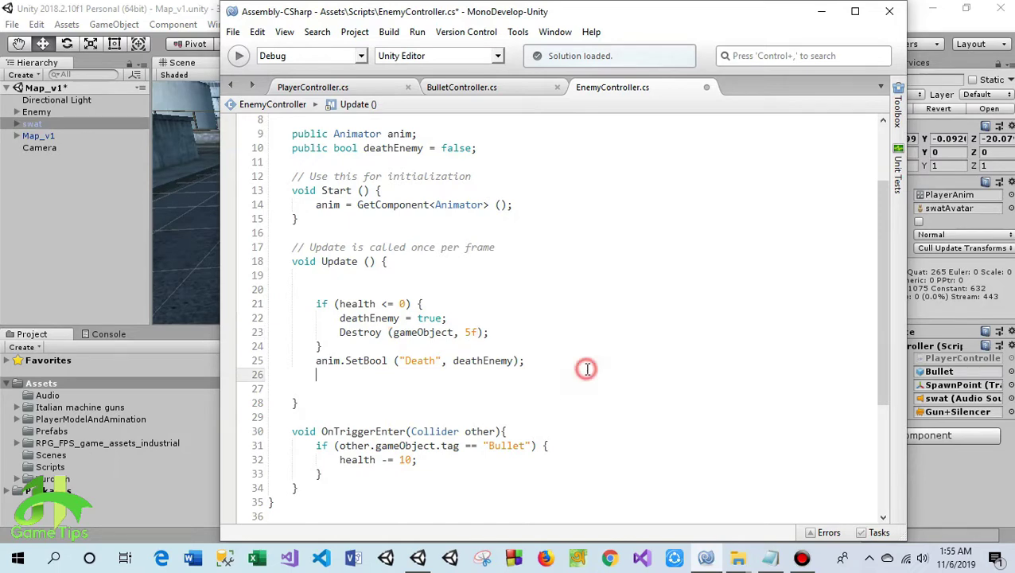
key("ctrl+s")
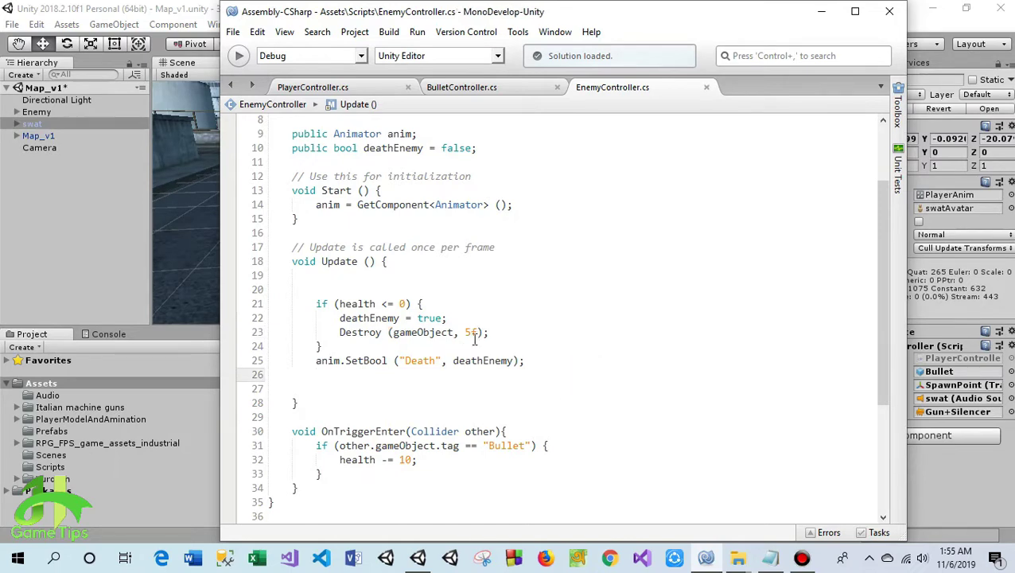
Move the MonoDevelop window aside to reveal Unity's Map_v1 scene.
mouse_move(469, 333)
scroll(568, 331, "down", 2)
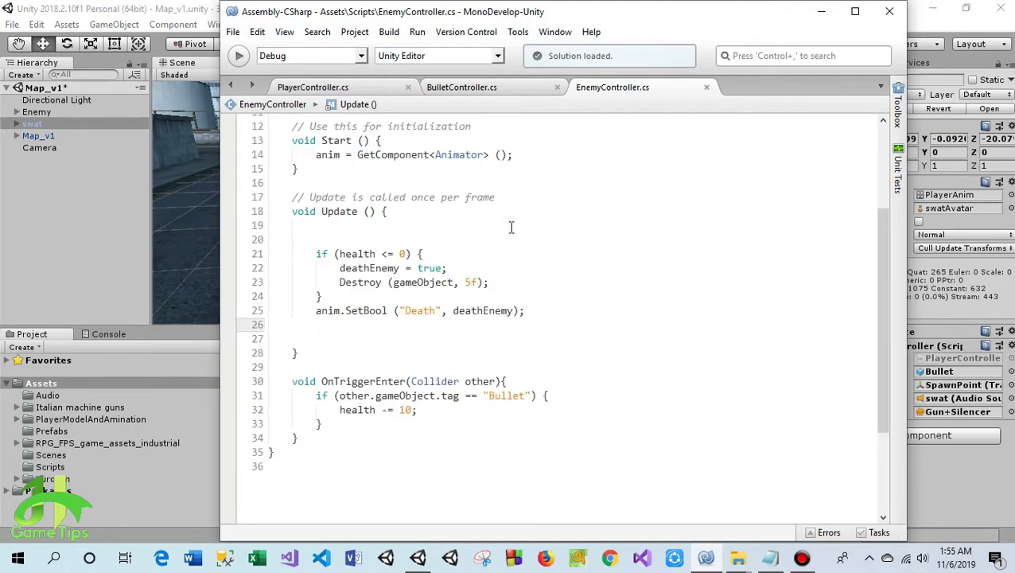
scroll(517, 242, "up", 3)
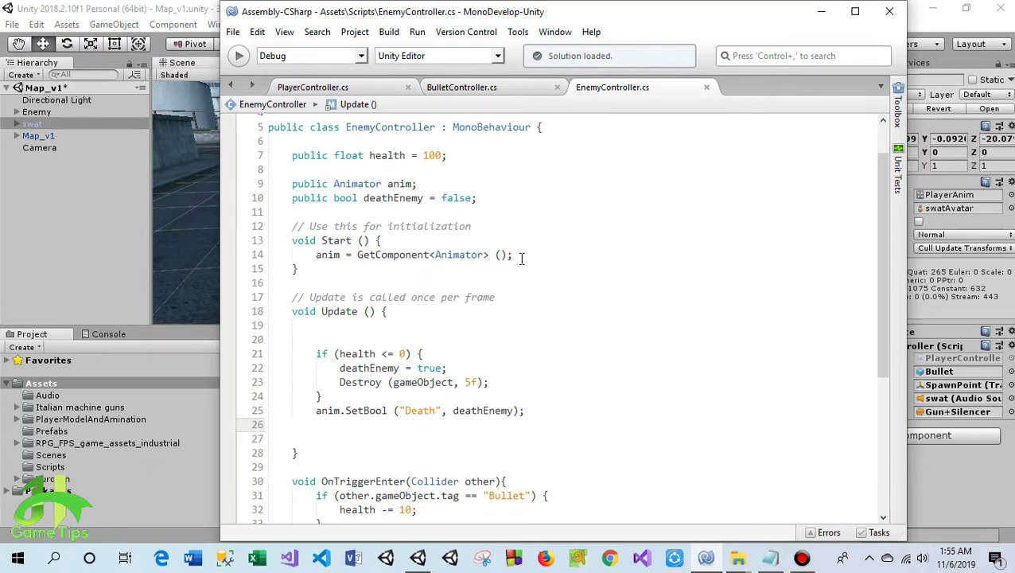
left_click_drag(562, 11, 701, 297)
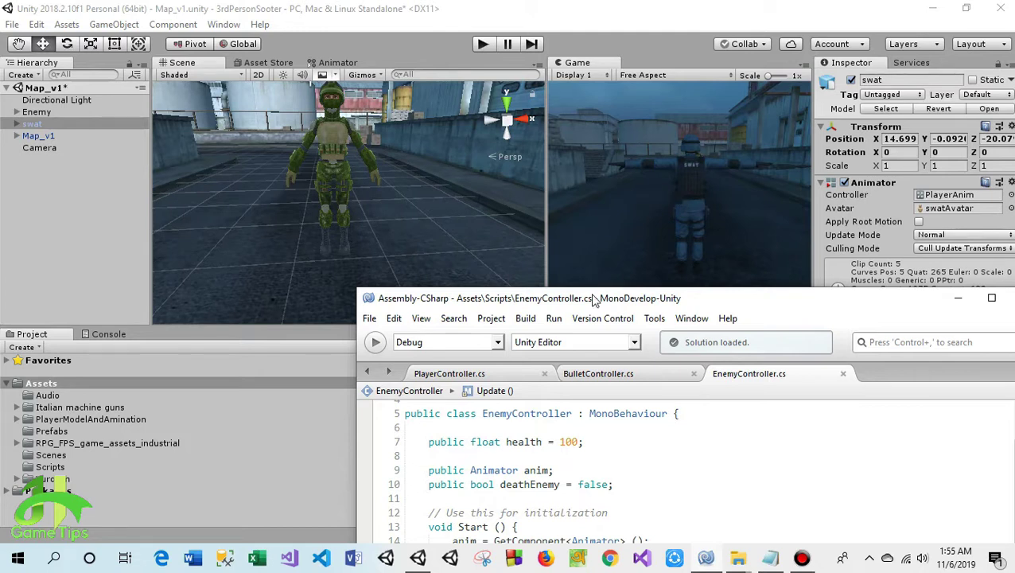
Open the Animator graph and select Enemy to view its animation states and Death and Fire parameters.
left_click_drag(594, 300, 612, 151)
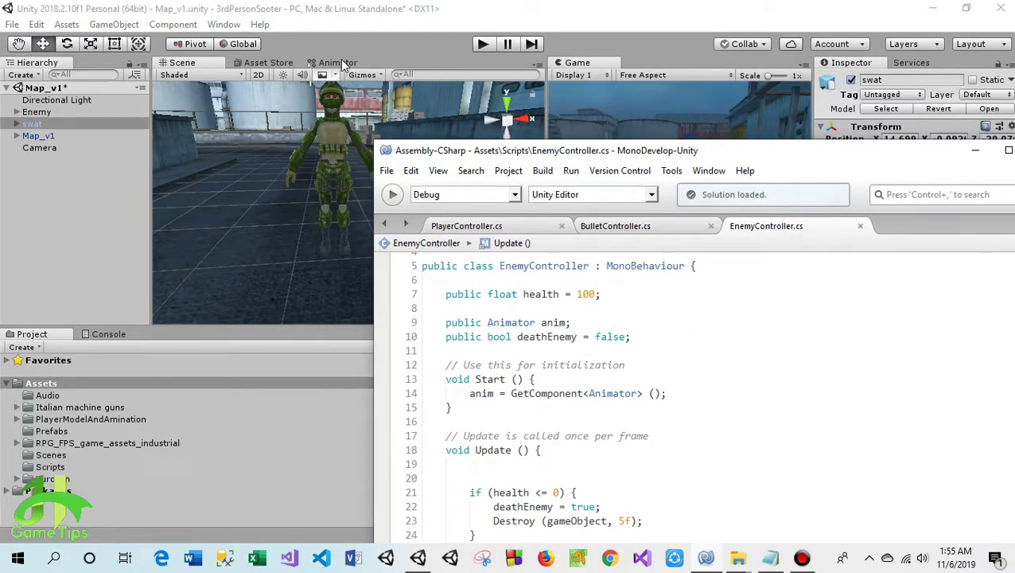
left_click(342, 64)
scroll(402, 245, "up", 3)
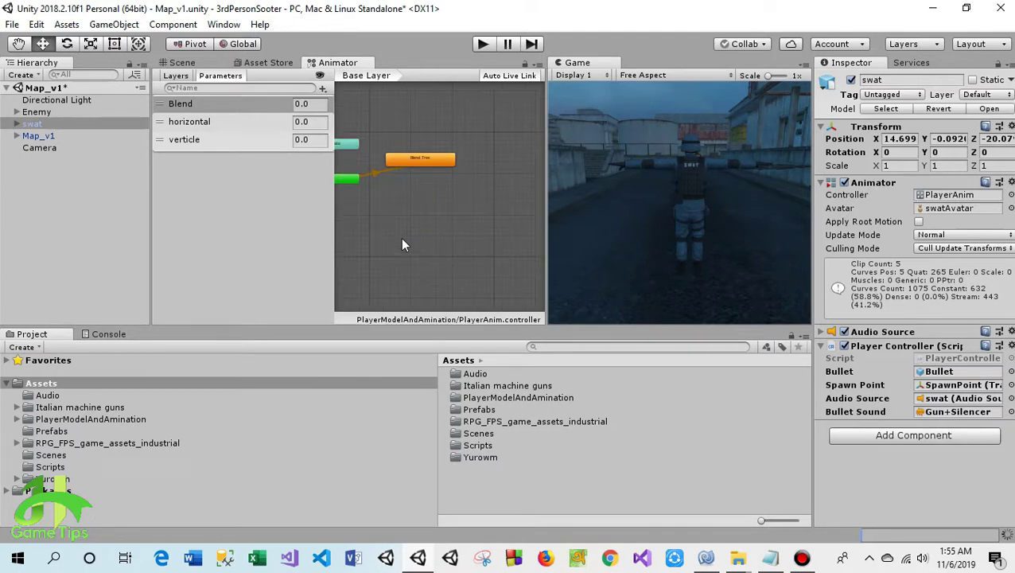
left_click(706, 558)
left_click_drag(596, 162, 555, 13)
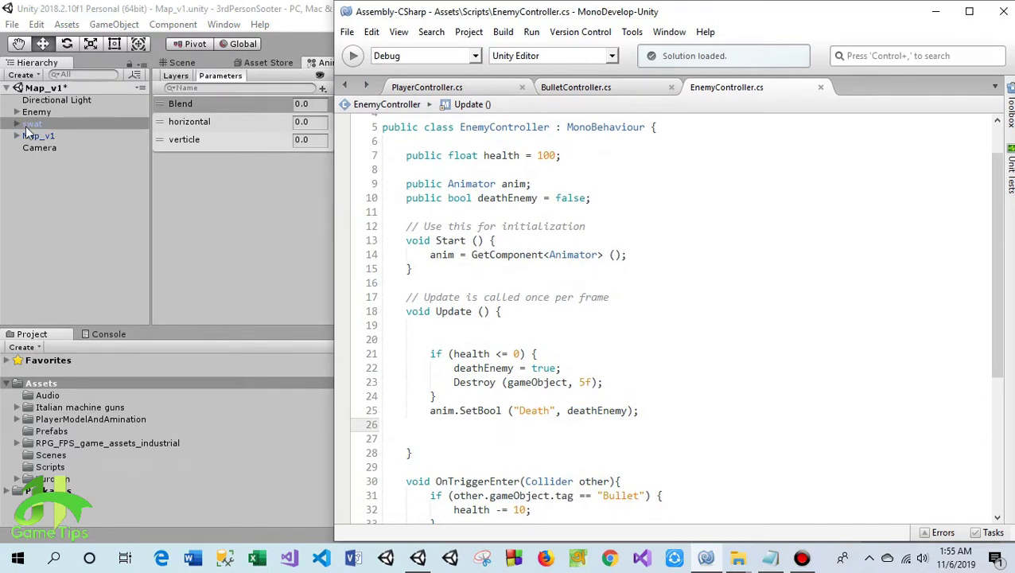
left_click(36, 112)
scroll(409, 234, "up", 5)
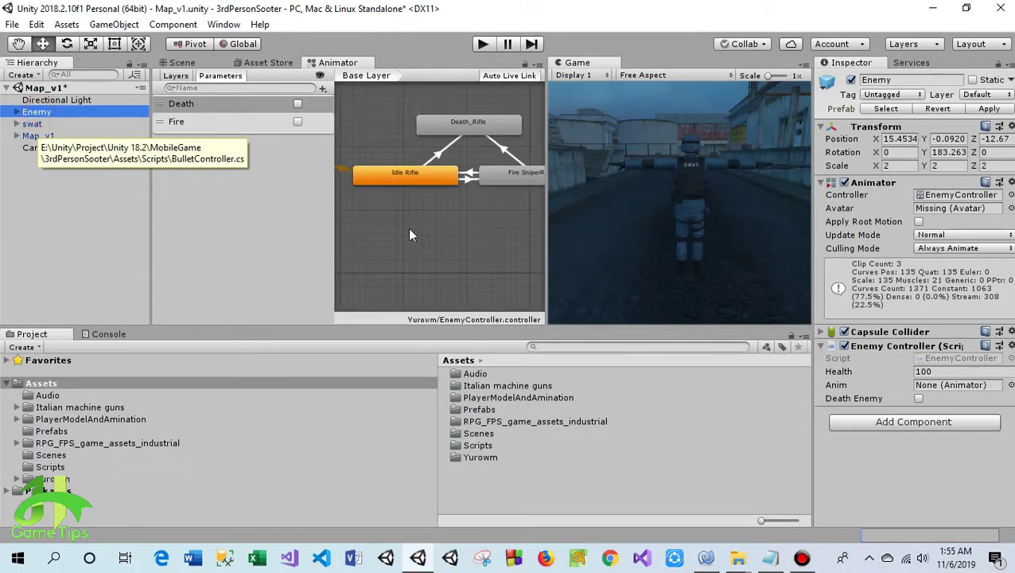
Arrange MonoDevelop beside Unity and place the caret at the end of the deathEnemy line.
left_click(706, 558)
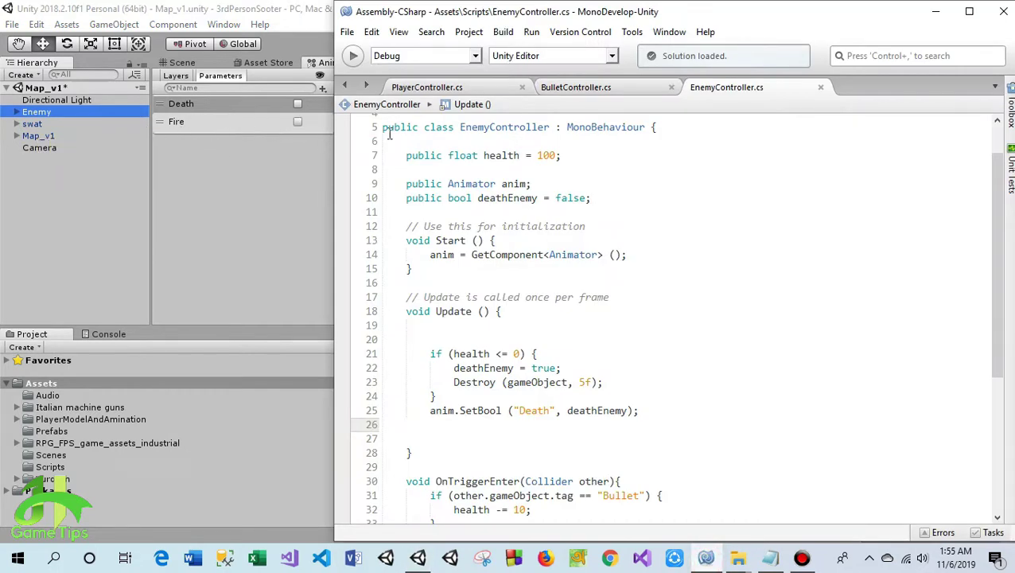
mouse_move(531, 20)
left_mouse_down()
mouse_move(488, 24)
mouse_move(534, 226)
left_mouse_up()
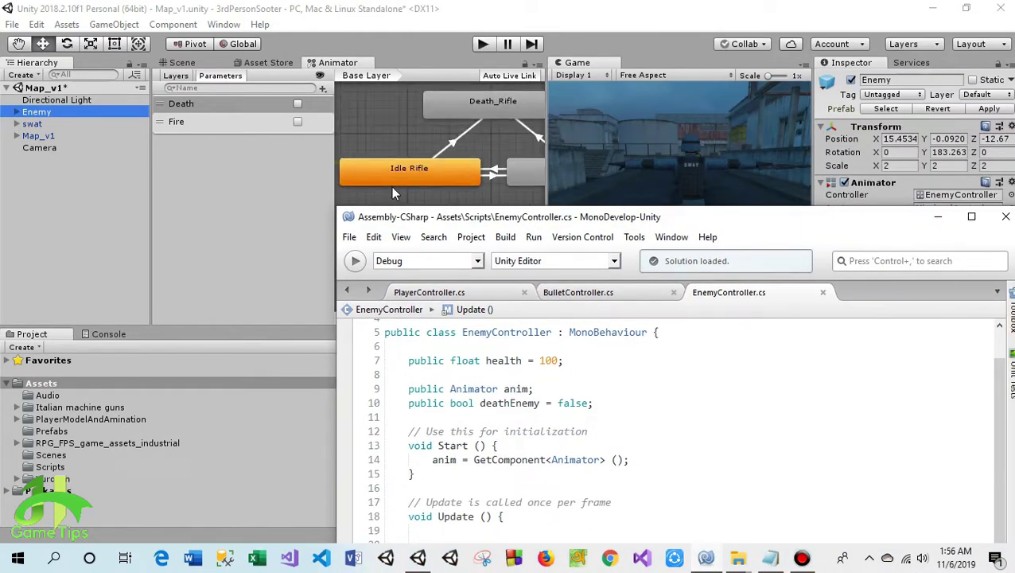
left_click(442, 191)
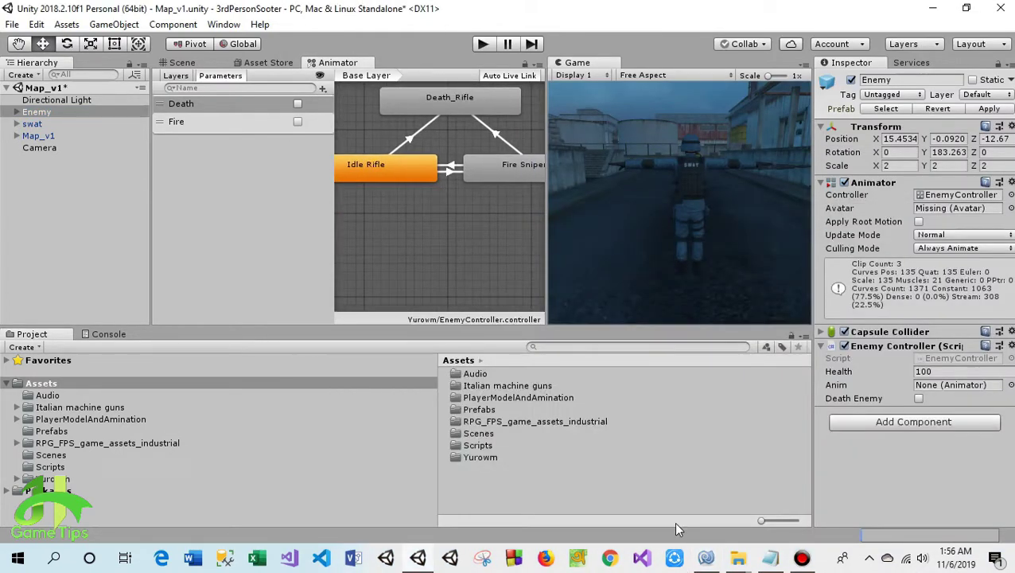
left_click(707, 557)
left_click_drag(517, 211, 502, 56)
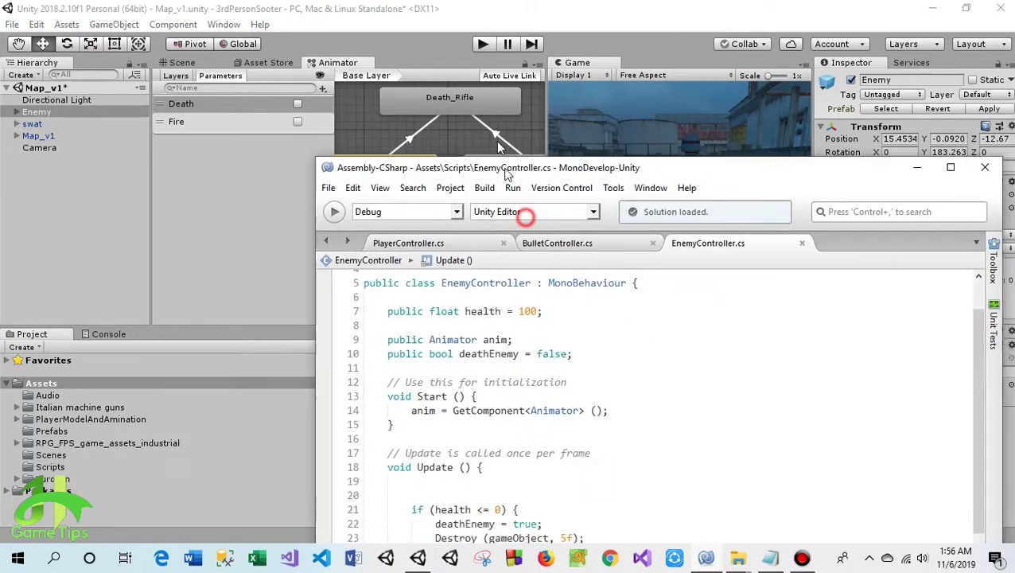
left_click(587, 236)
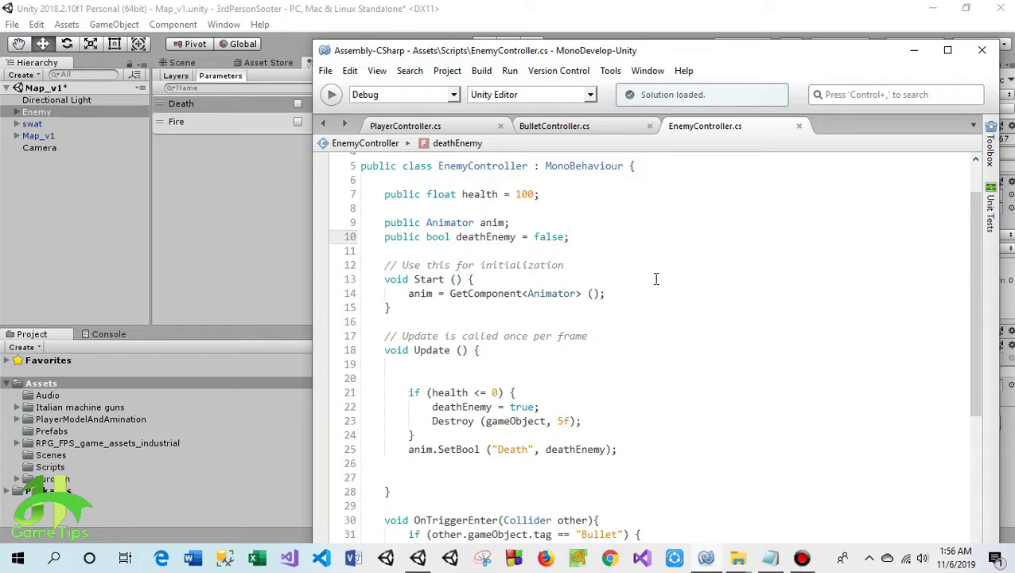
Declare 'public bool fire = false;' on a new line below deathEnemy.
key("Return")
type("public boo")
key("Down")
key("Down")
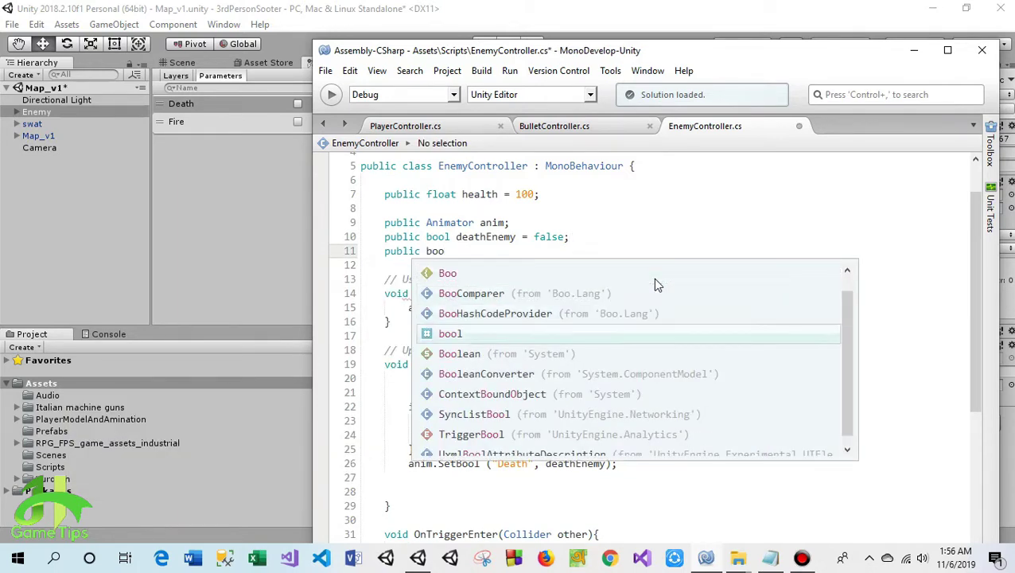
key("Return")
type("fire")
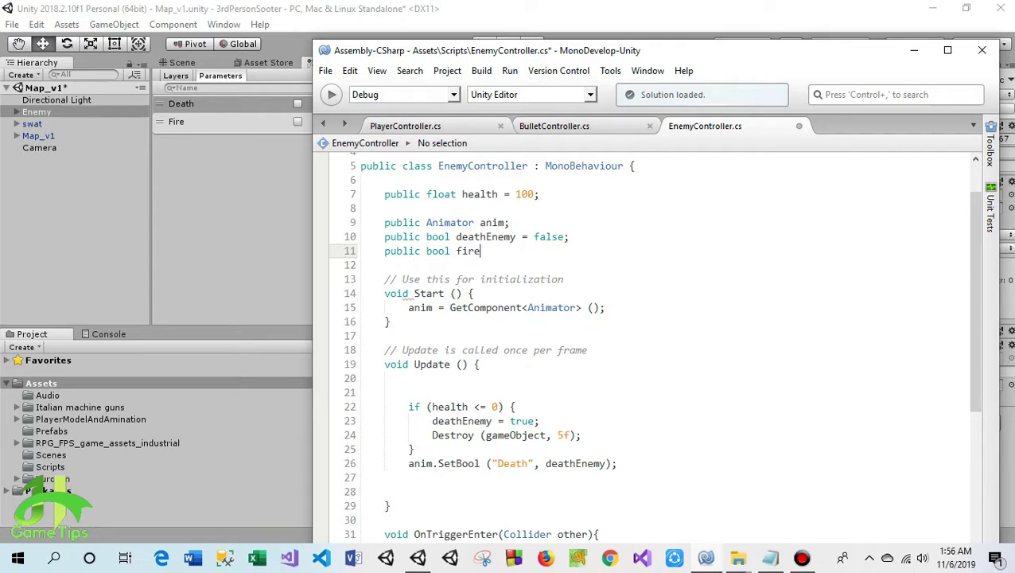
type("Fla")
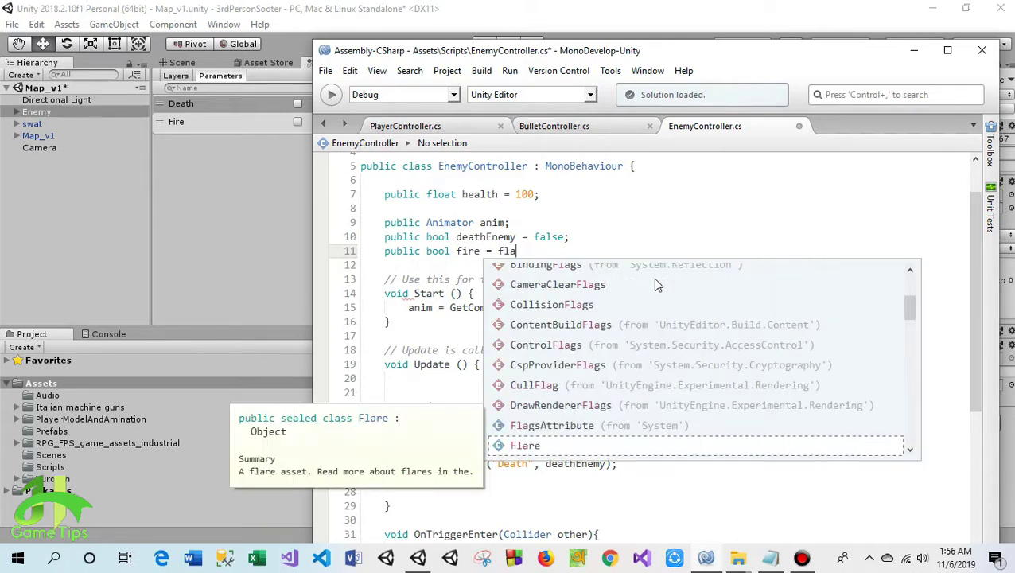
key("Return")
key("BackSpace")
key("BackSpace")
key("BackSpace")
key("BackSpace")
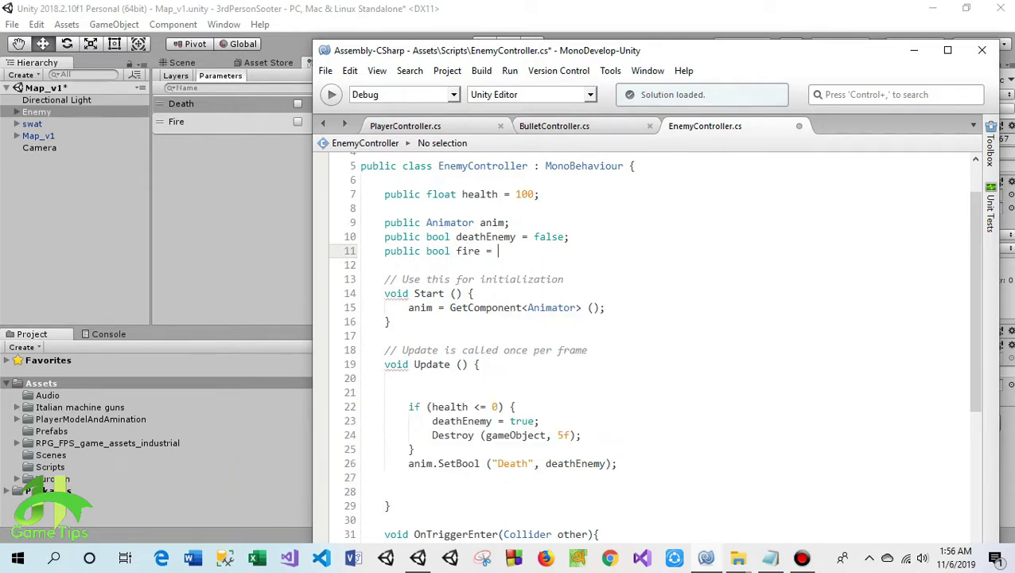
type("fal")
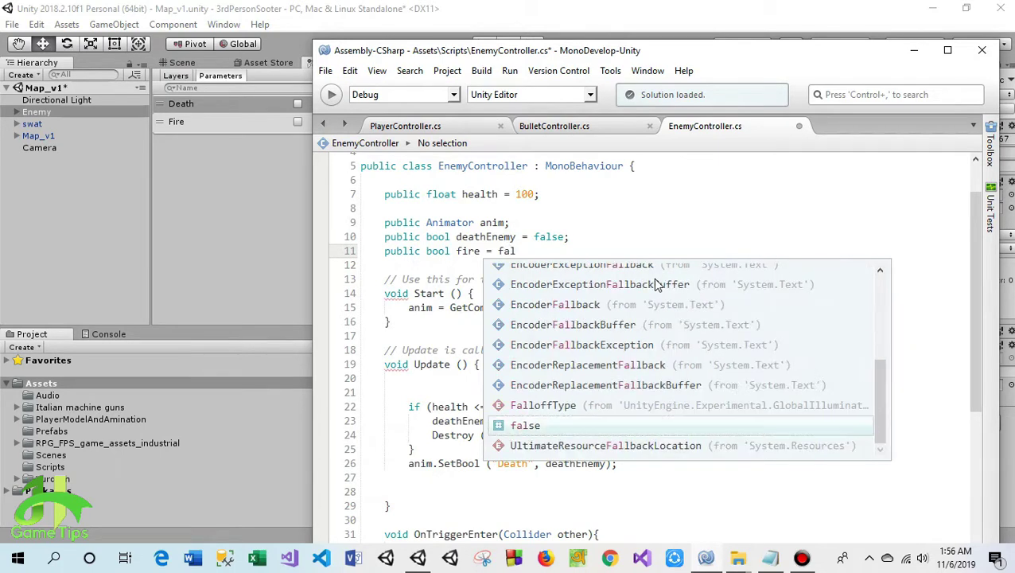
key("Return")
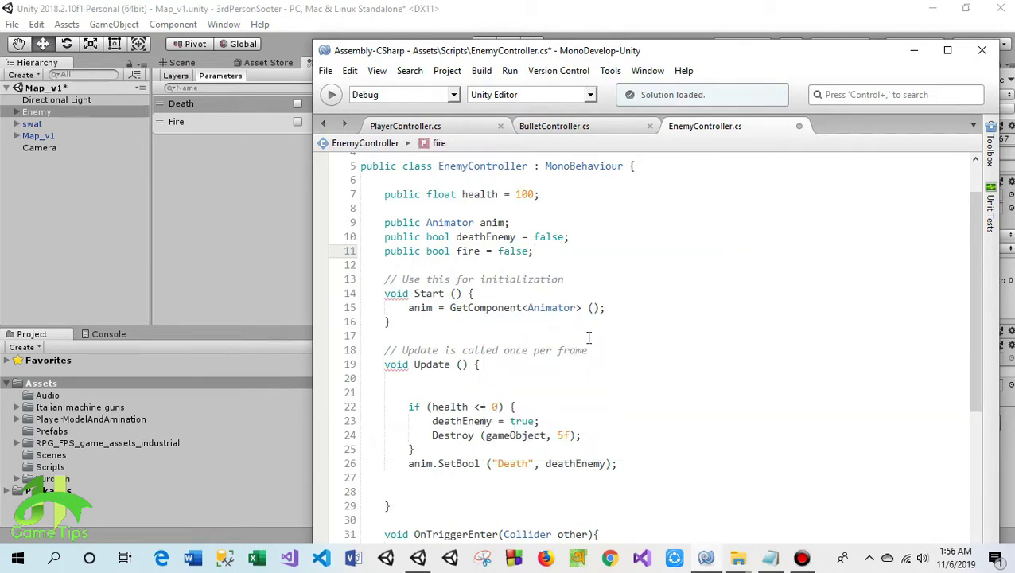
scroll(590, 338, "down", 5)
scroll(590, 338, "up", 4)
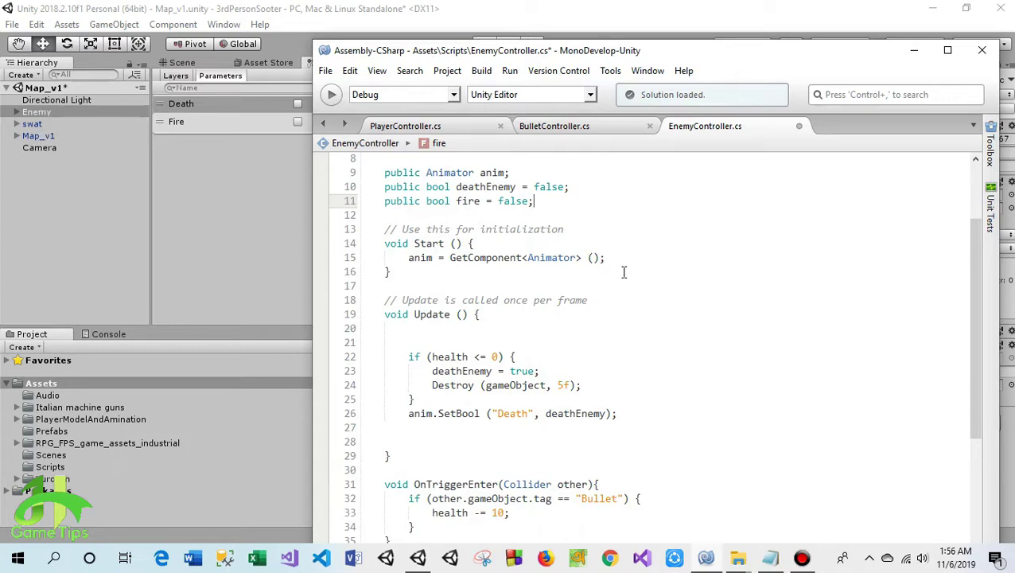
left_click(462, 329)
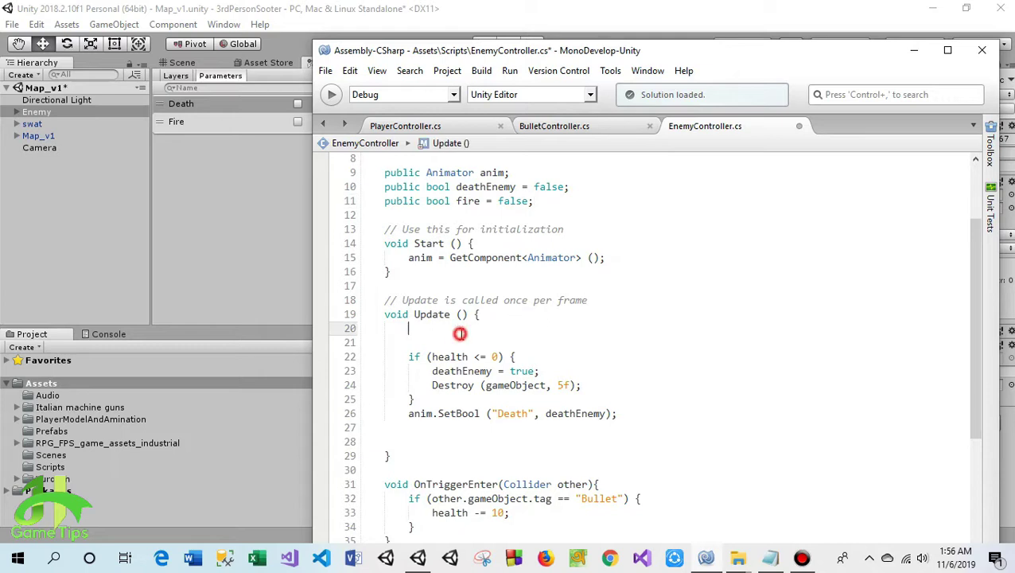
Assign GameObject.FindGameObjectWithTag ("Player").transform to playerTransform on the first Update line.
type("Tra")
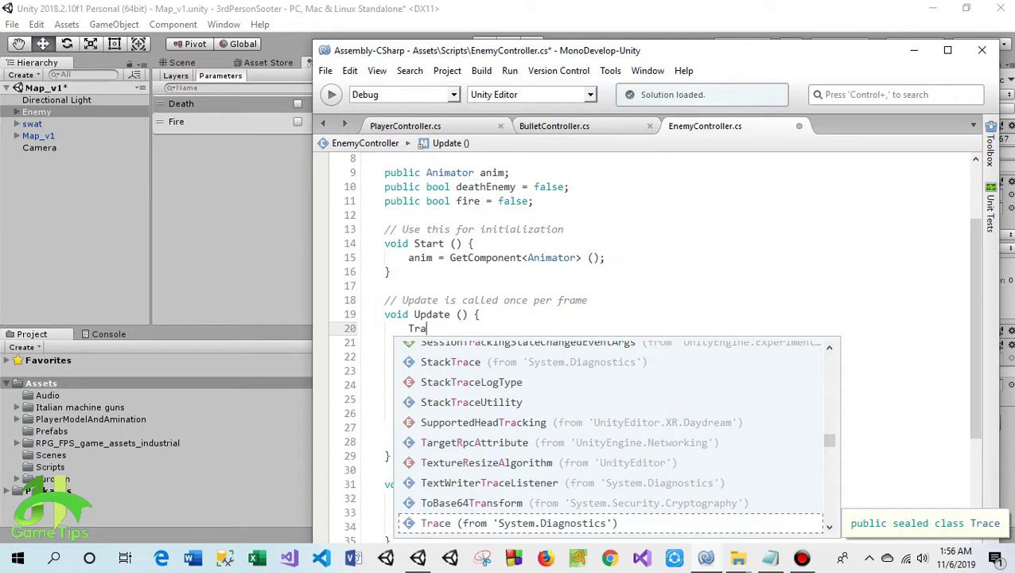
type("nsform")
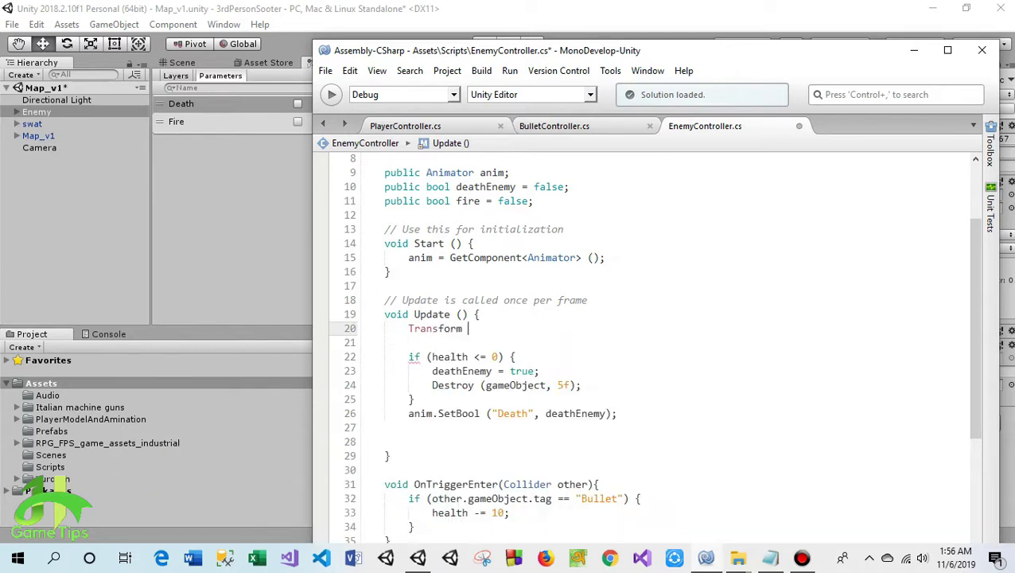
type(" pl")
type("ayerTran")
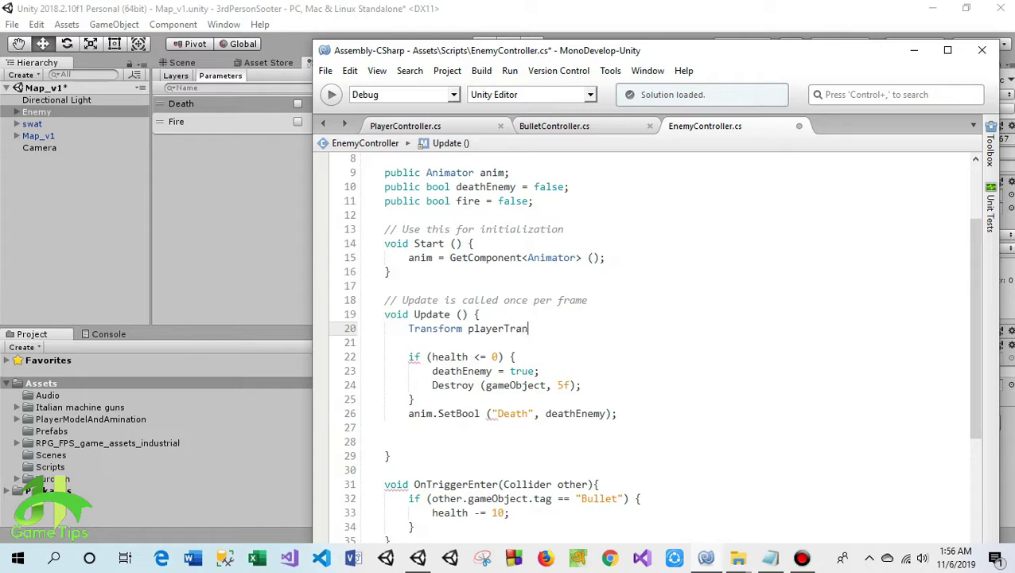
type("sform =")
type(" Game")
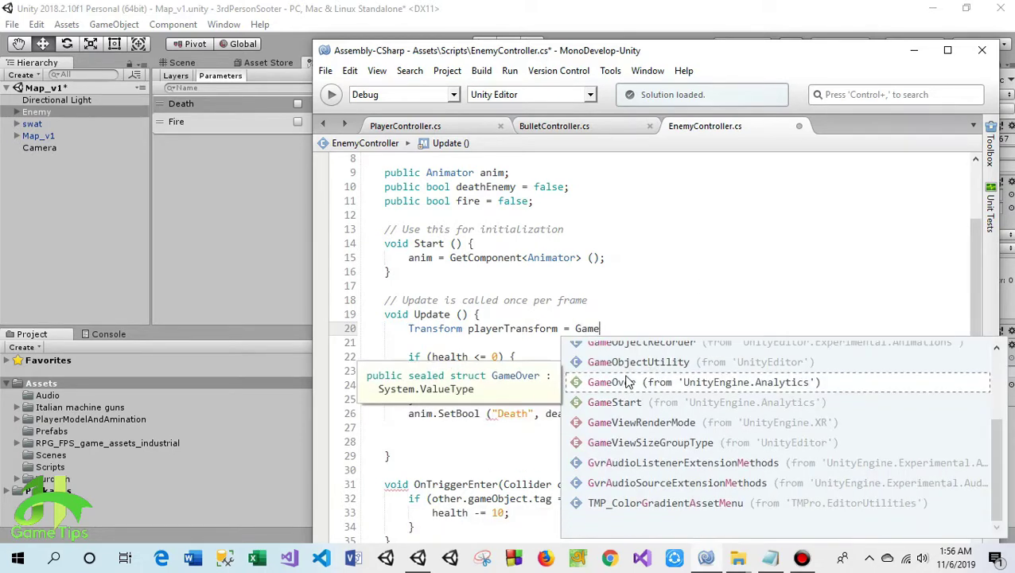
type("ob")
key("Return")
type(".fi")
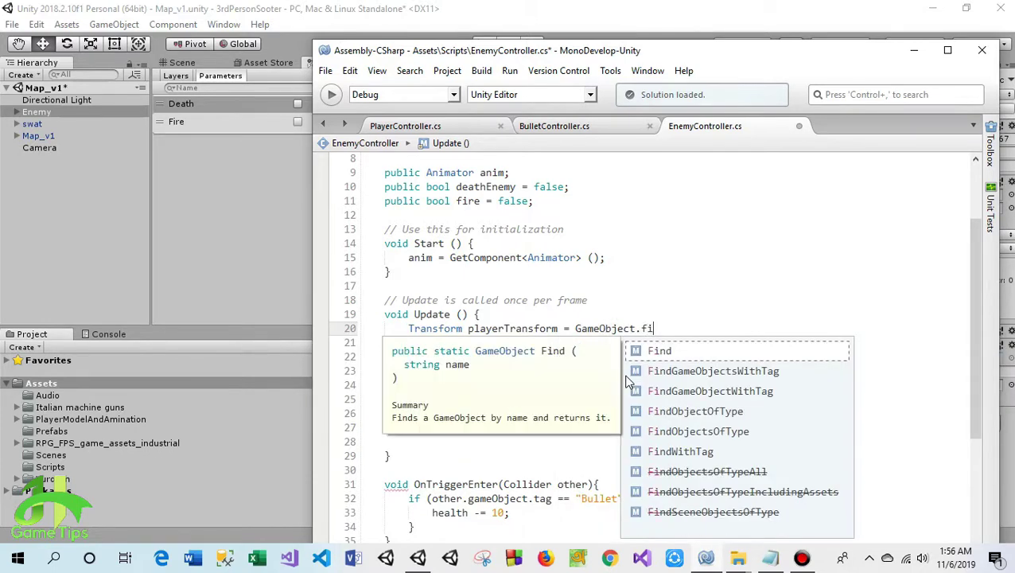
key("Down")
key("Return")
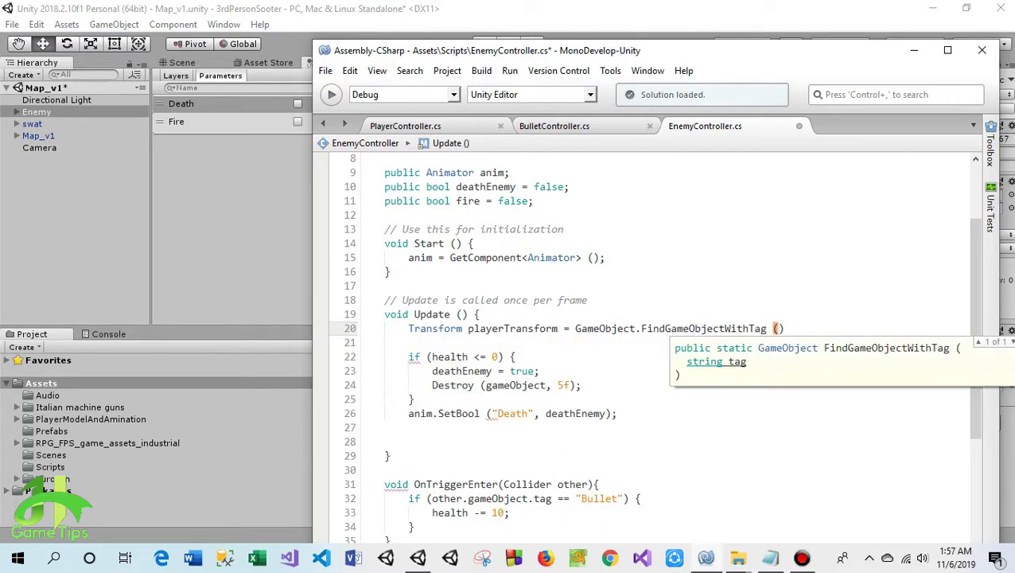
type("\"Player\")")
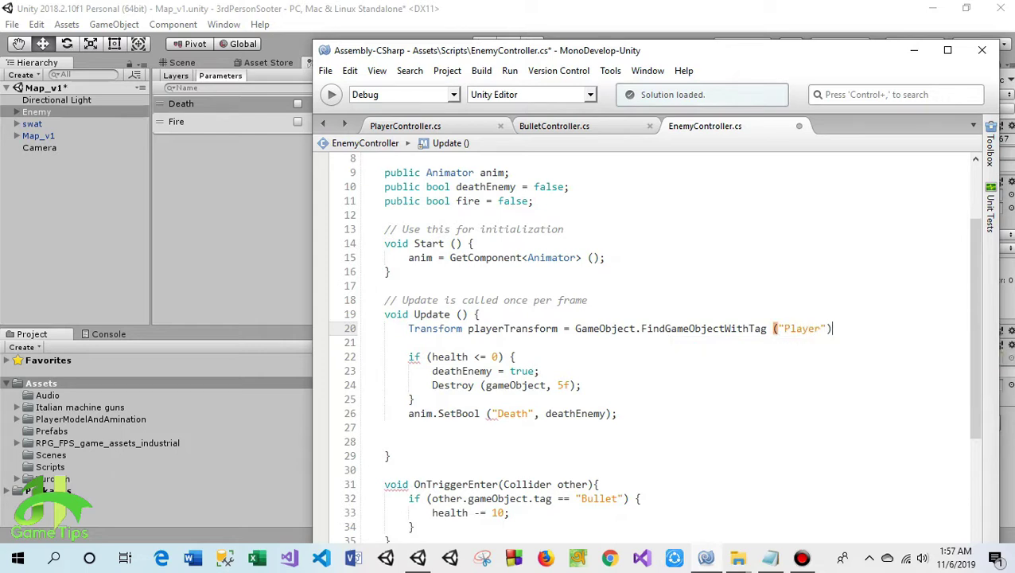
type(".tr")
key("Return")
Inspect the swat object in the Hierarchy and Scene view, then open a blank line below playerTransform.
left_click(50, 172)
left_click(40, 123)
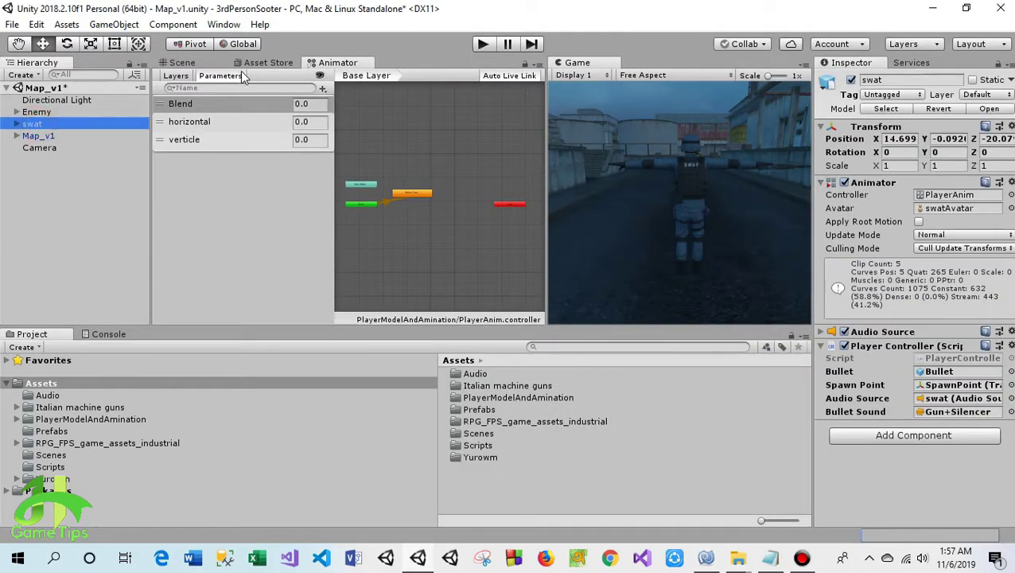
left_click(183, 63)
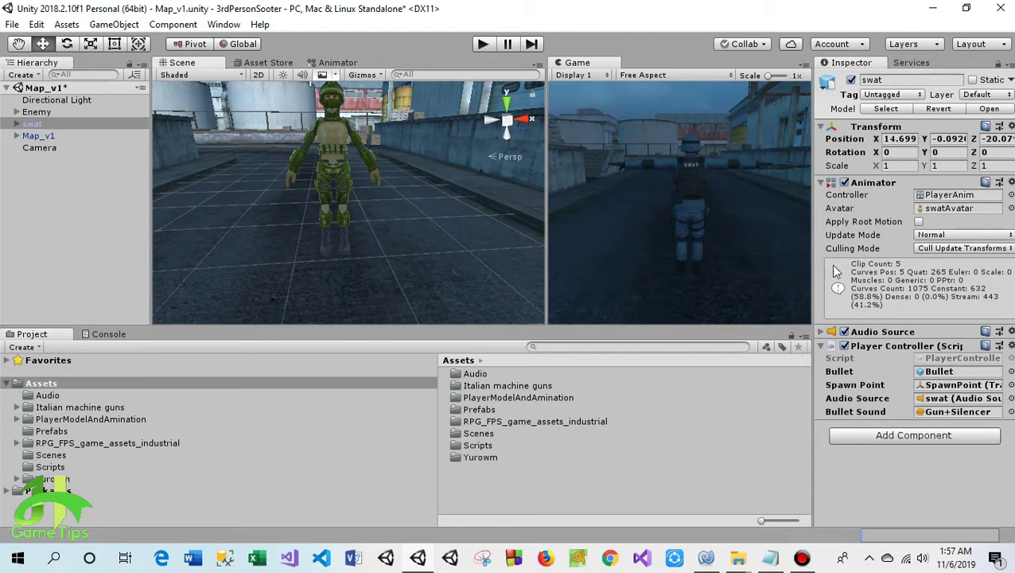
left_click(678, 558)
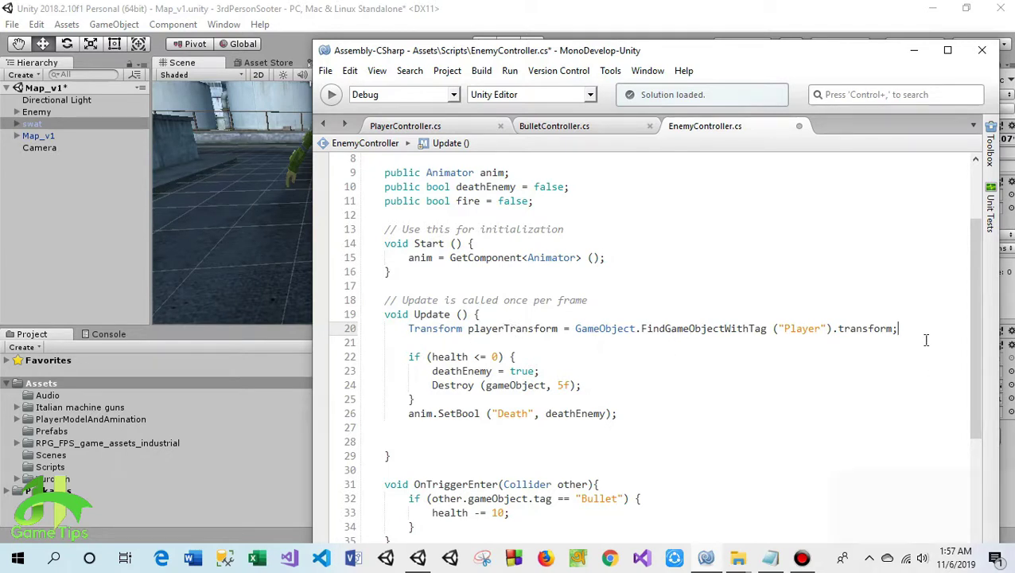
key("Return")
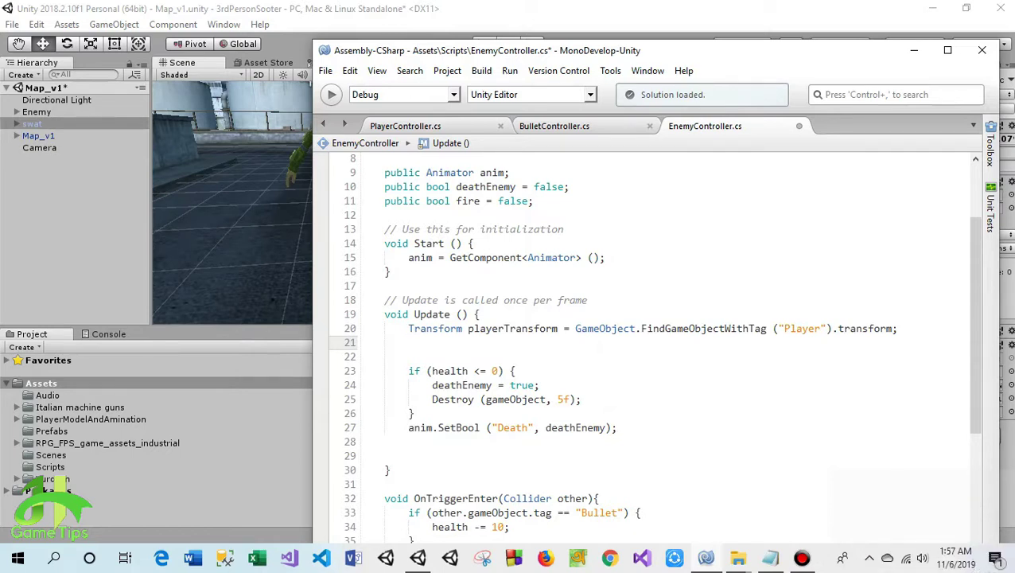
Begin line 21 with float distance = Vector3.Distance (.
type("flo")
key("Return")
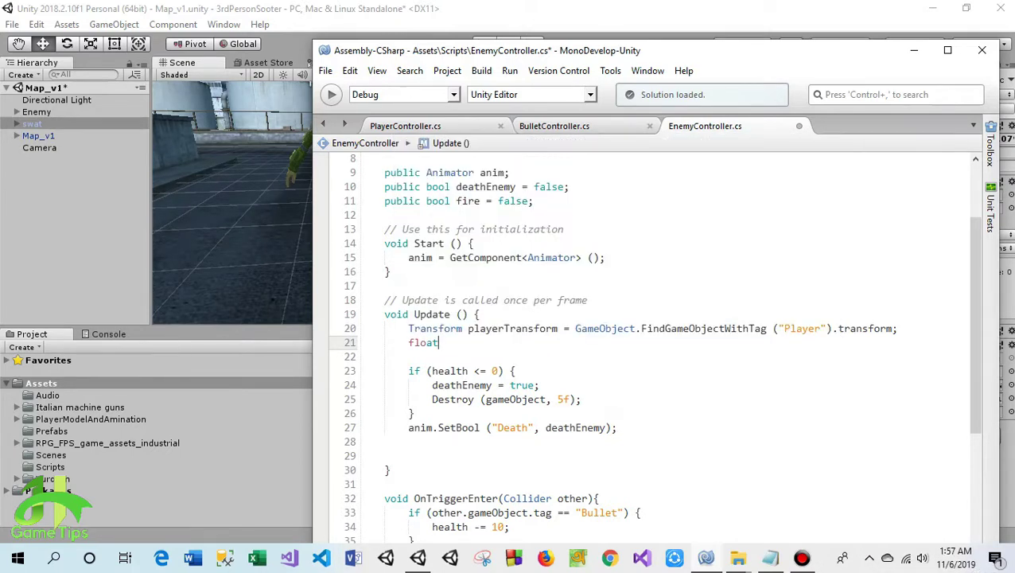
type(" dista")
type("nce = vec")
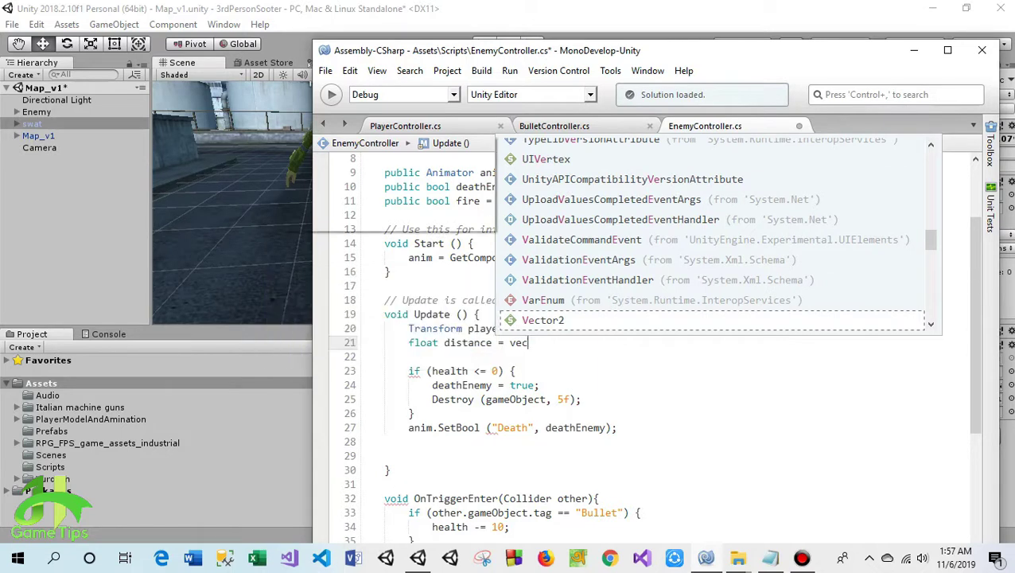
type("to")
key("Down")
key("Down")
key("Down")
key("Return")
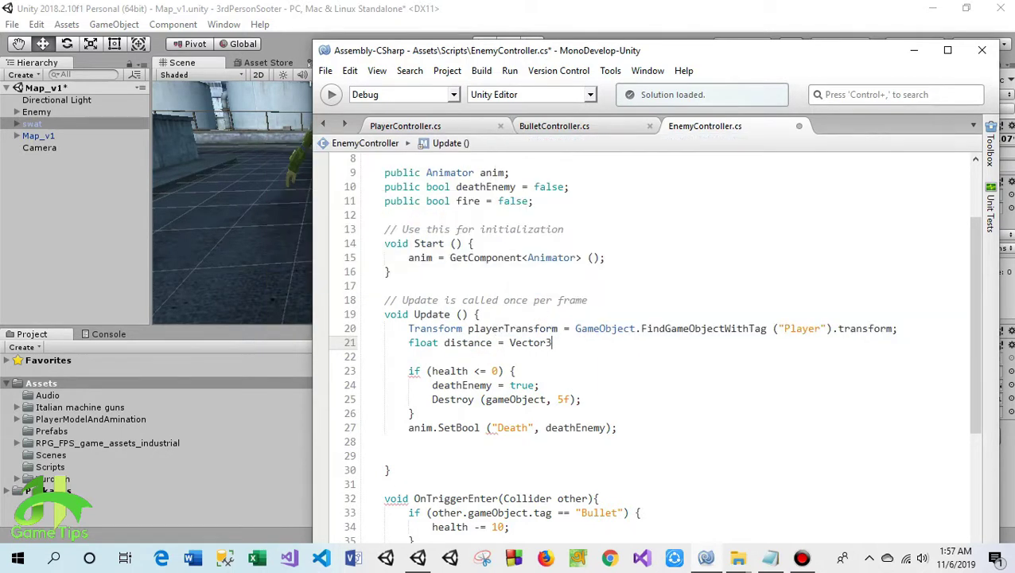
type(".di(")
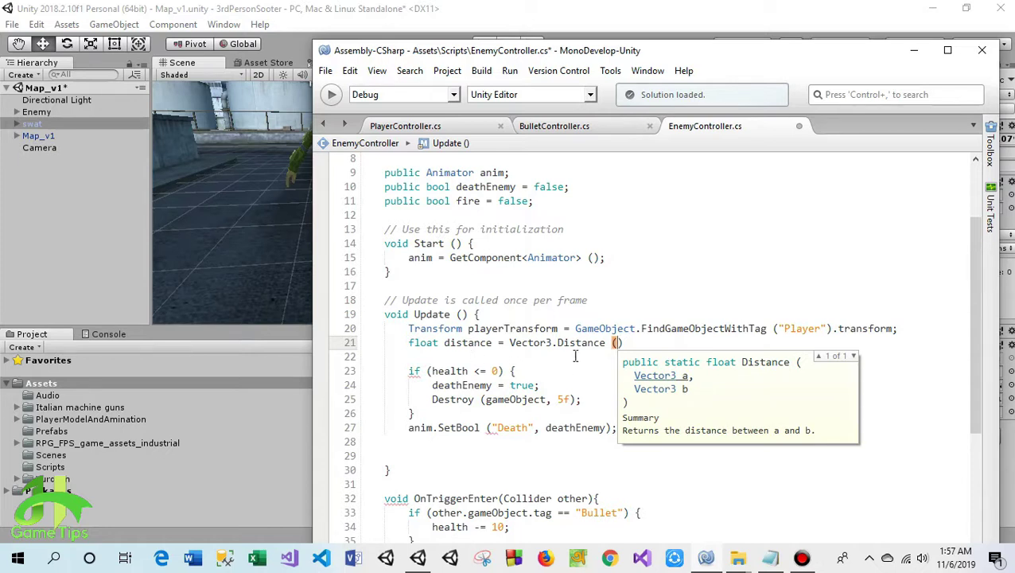
Pass playerTransform.position and transform.position as the Distance arguments and end with a semicolon.
type("p")
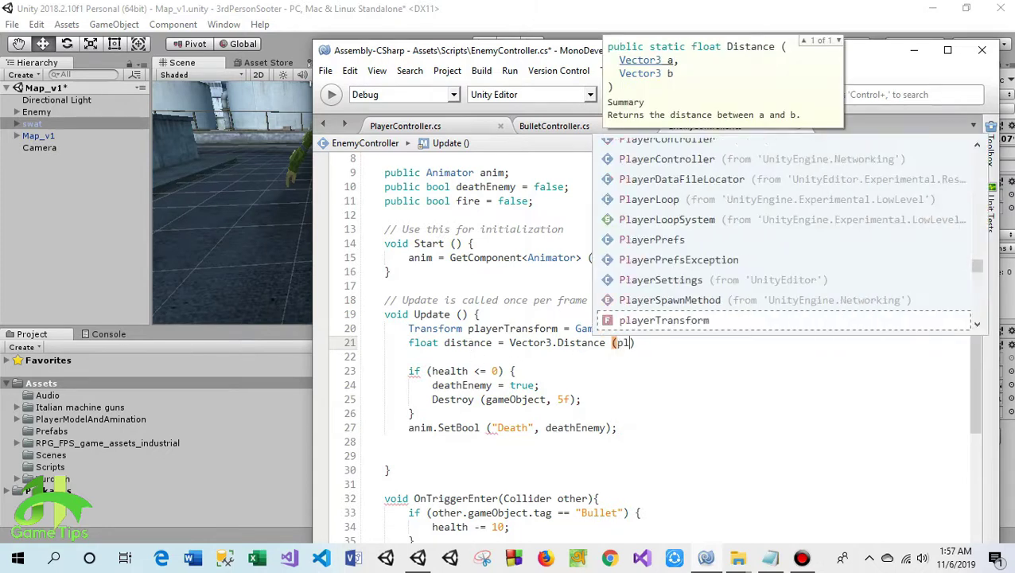
type("la")
key("Return")
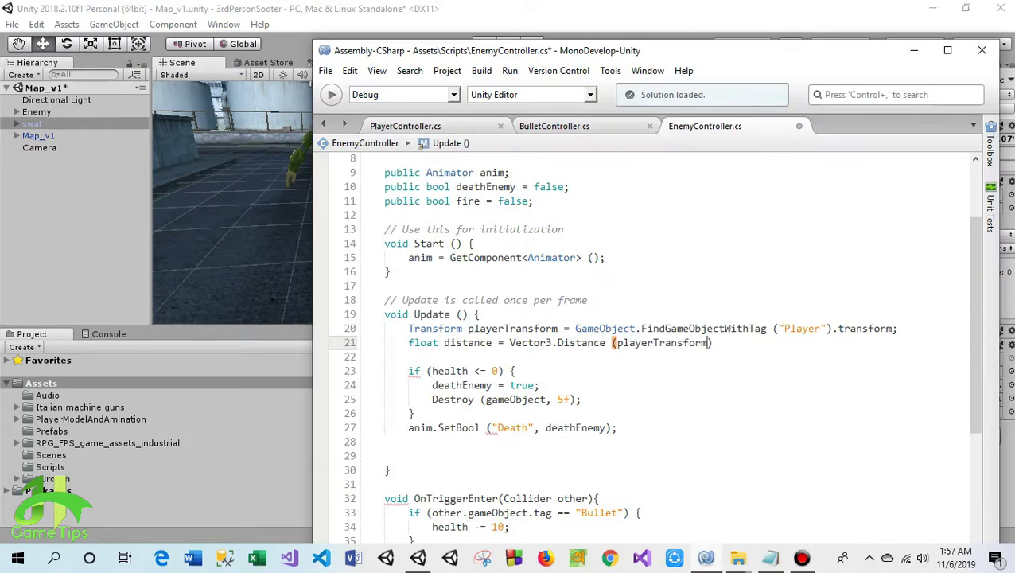
type(".po")
key("Return")
type(", ")
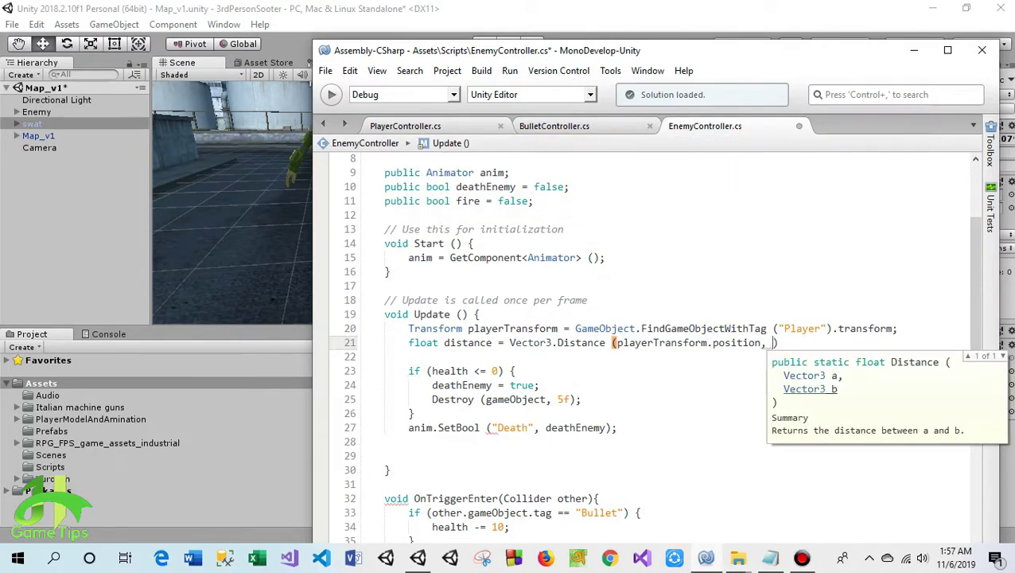
type("tr")
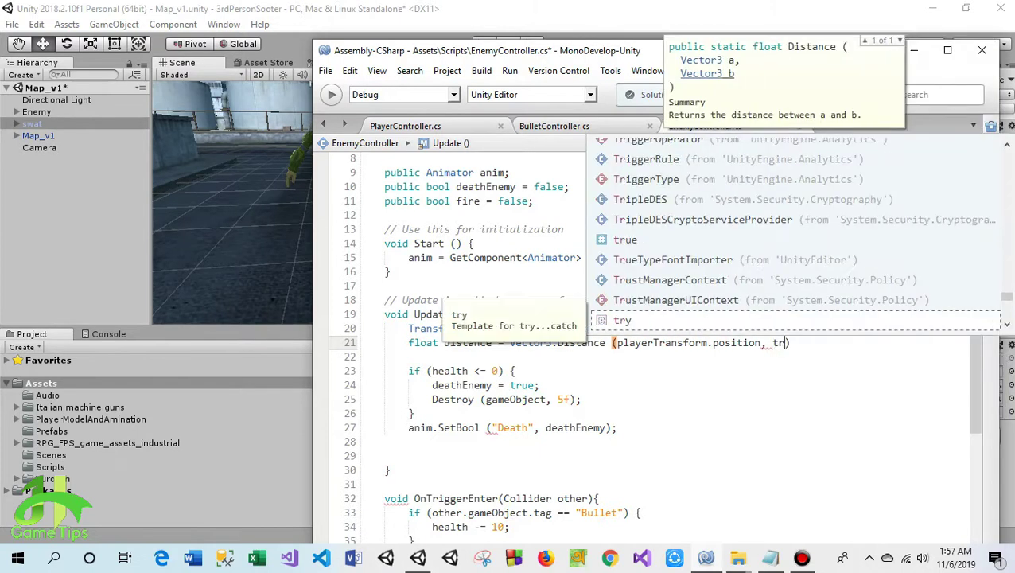
type("ans")
key("Return")
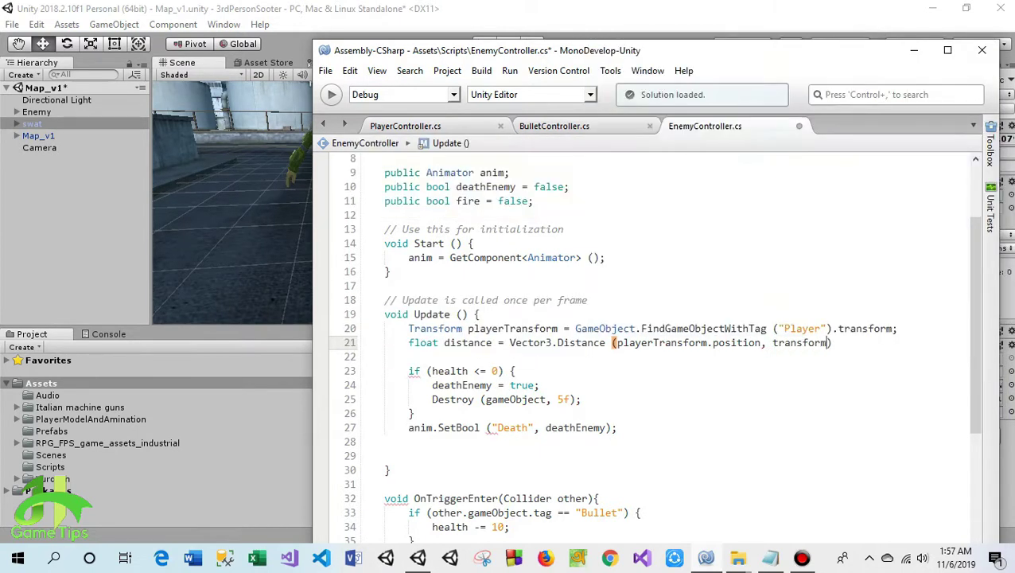
type(".p")
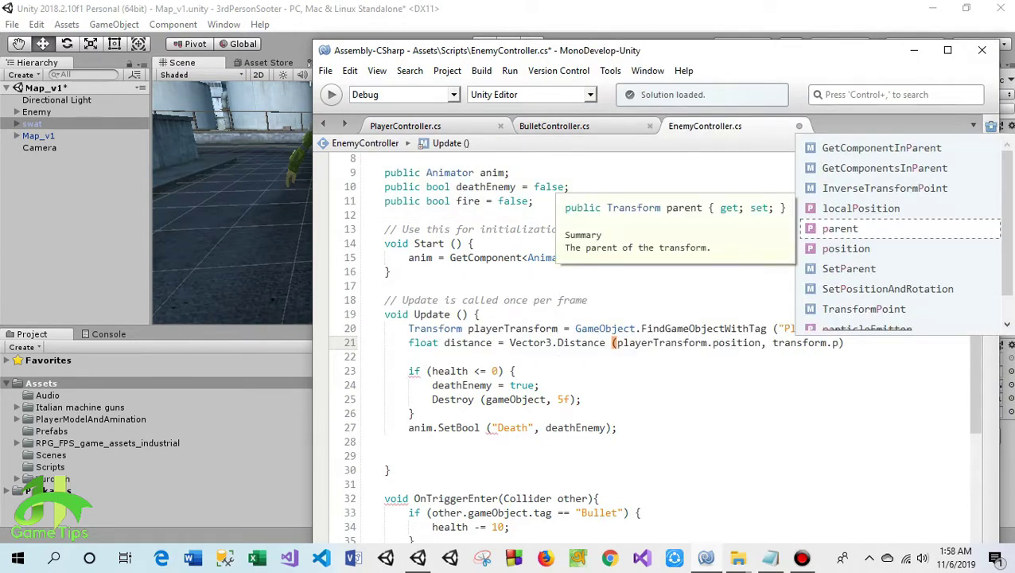
type("os")
key("Return")
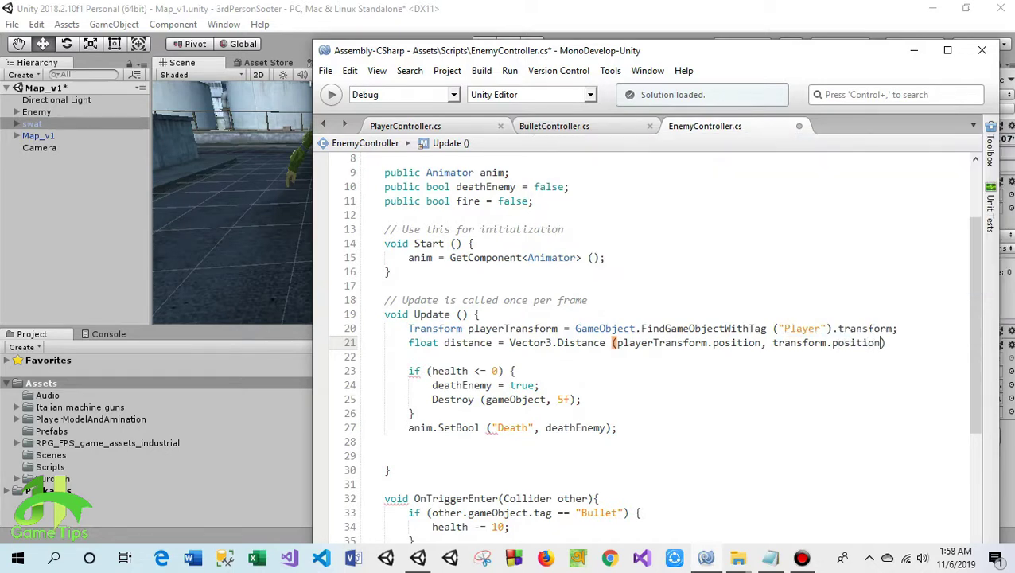
type(";")
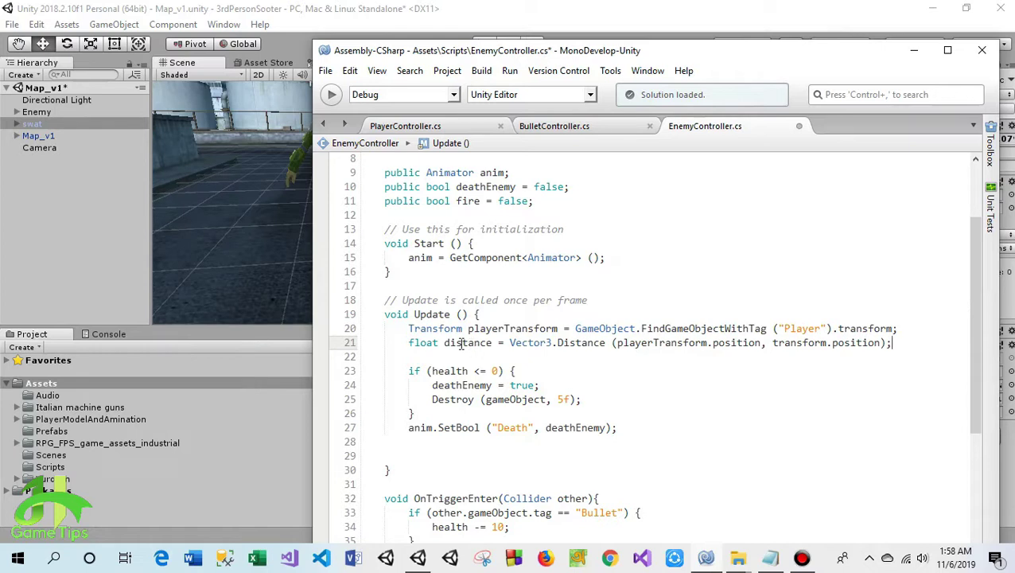
Move the caret down to the empty line 29.
left_click(476, 344)
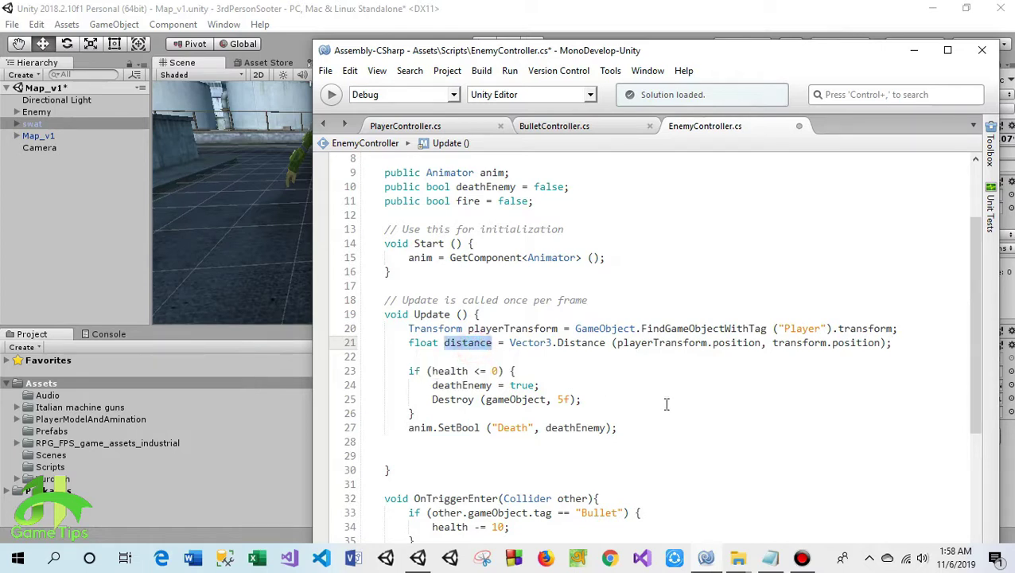
left_click(673, 400)
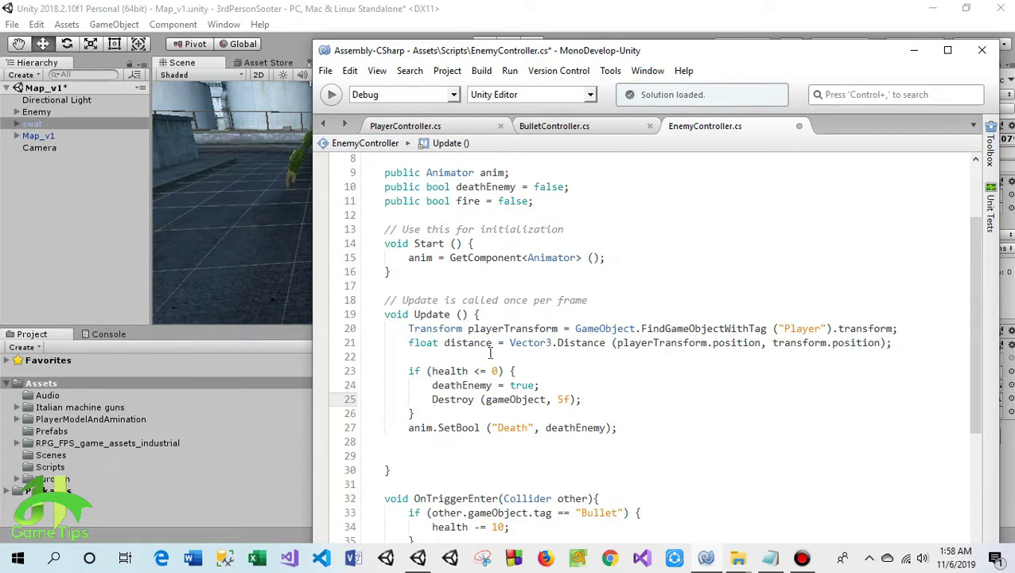
scroll(488, 349, "down", 4)
left_click(464, 310)
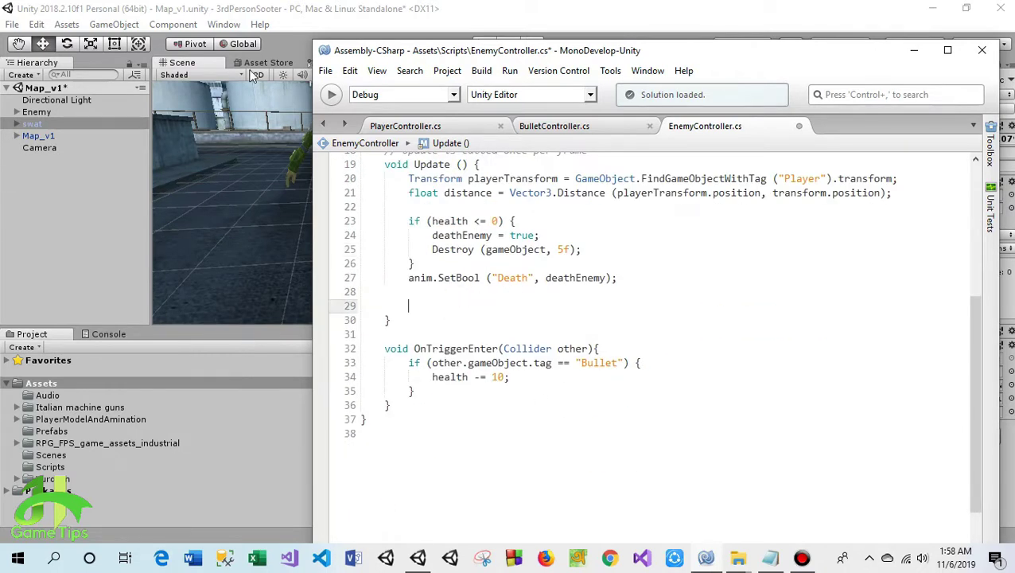
Show the Enemy's Animator parameters, Death and Fire, in Unity.
left_click_drag(395, 50, 397, 47)
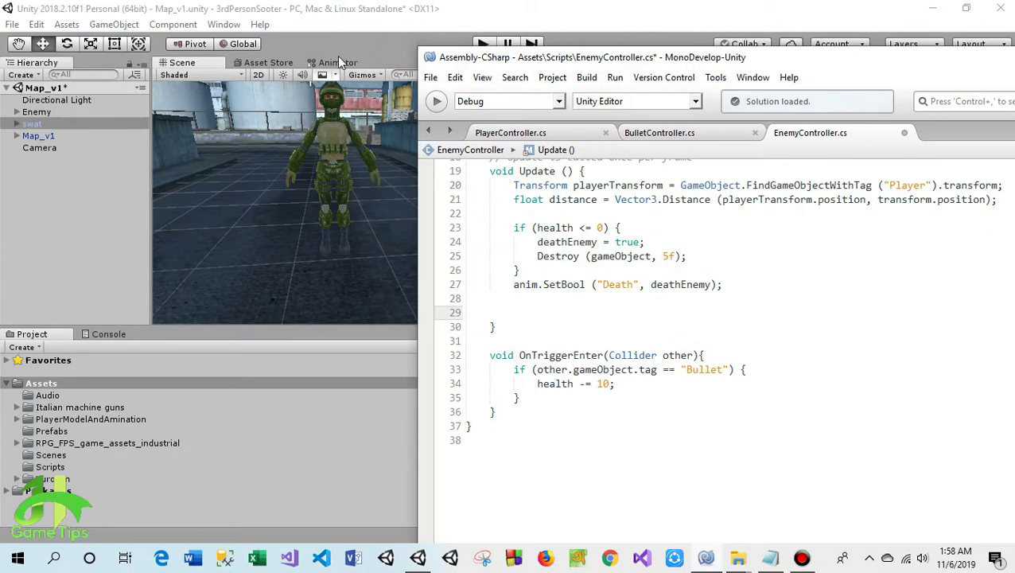
left_click(339, 62)
left_click(42, 112)
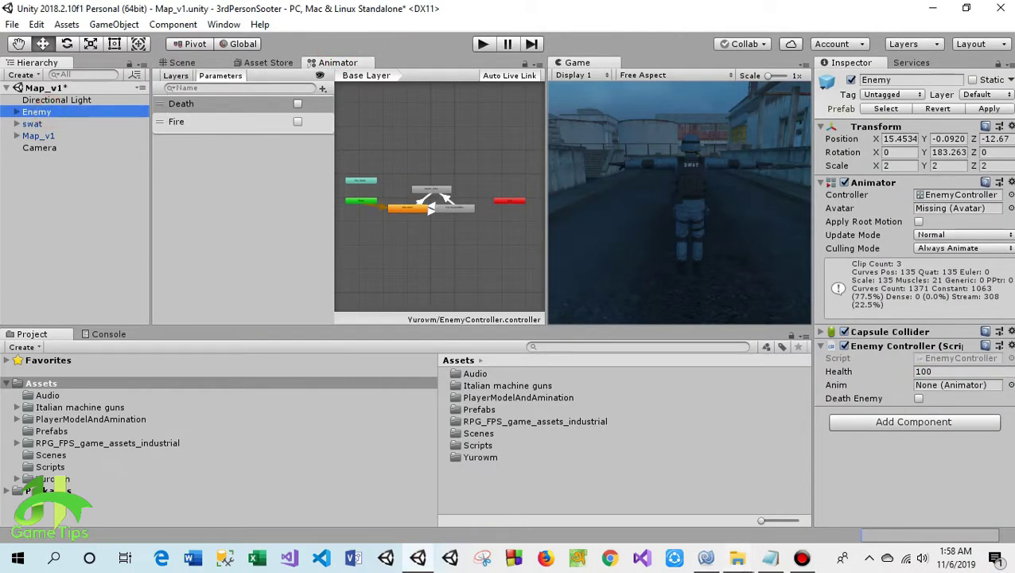
Return to EnemyController.cs and begin an if statement on the distance at the end of Update.
left_click(706, 557)
left_click_drag(609, 62, 505, 43)
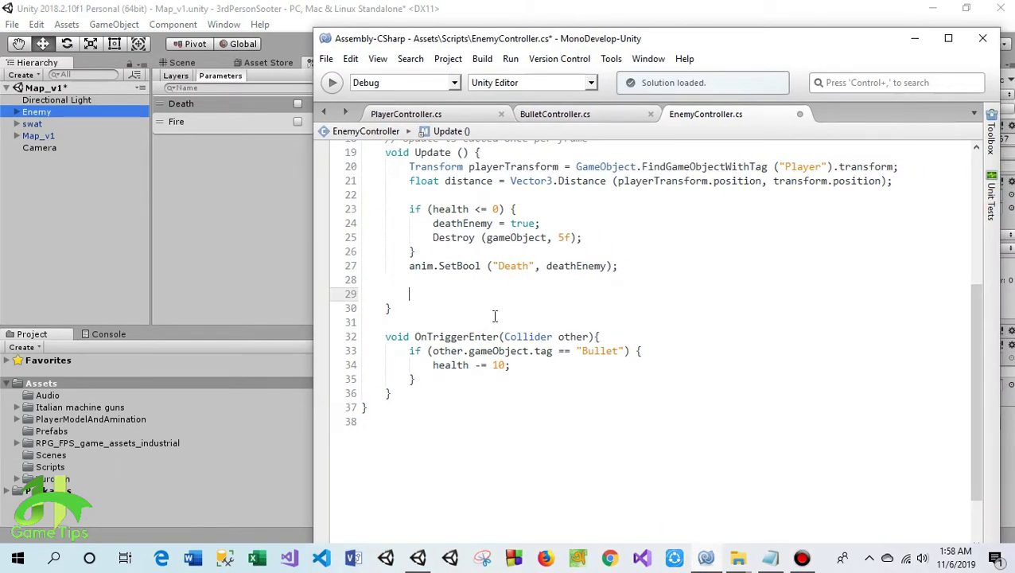
type("if ")
type("()")
type("d")
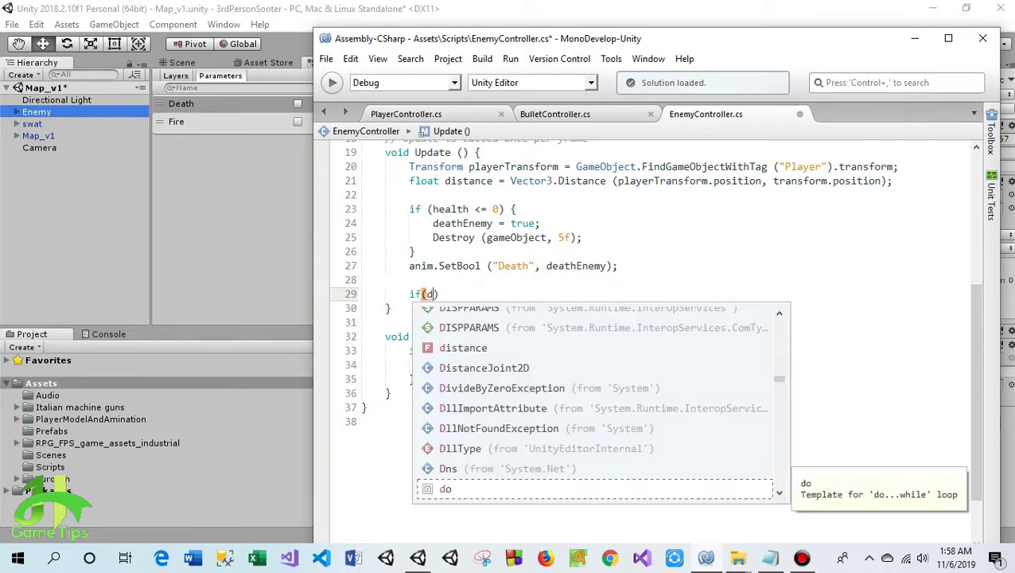
type("is")
Complete if (distance <= 10) { fire = true; } at the end of Update.
key("Return")
type("<=10){")
key("Return")
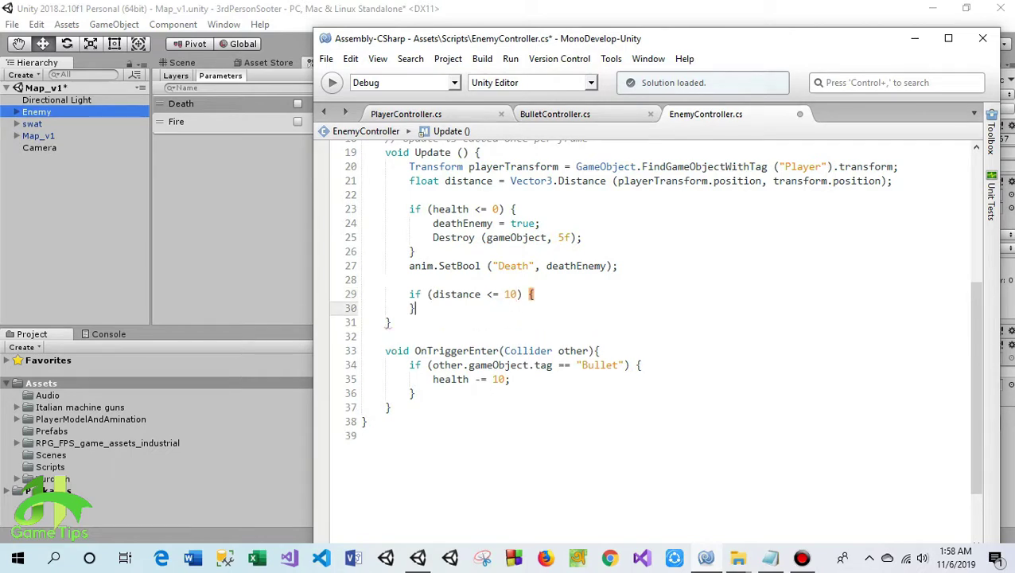
key("Return")
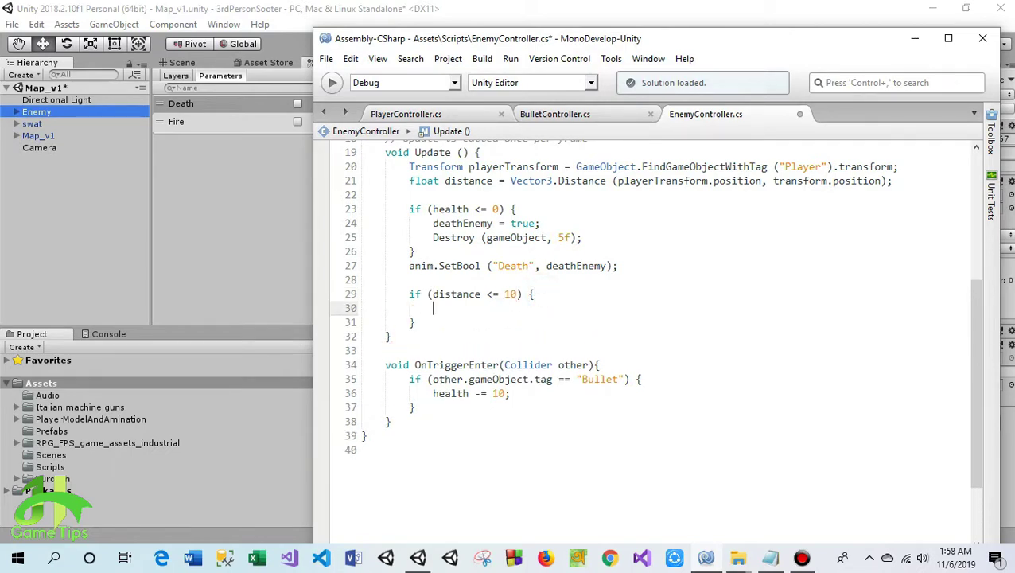
scroll(522, 276, "up", 4)
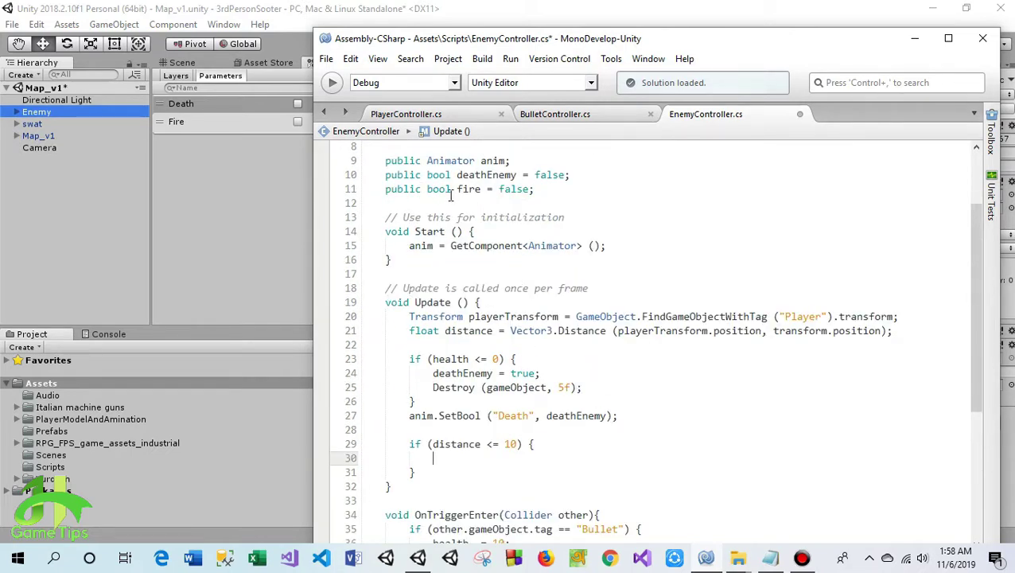
scroll(598, 380, "down", 2)
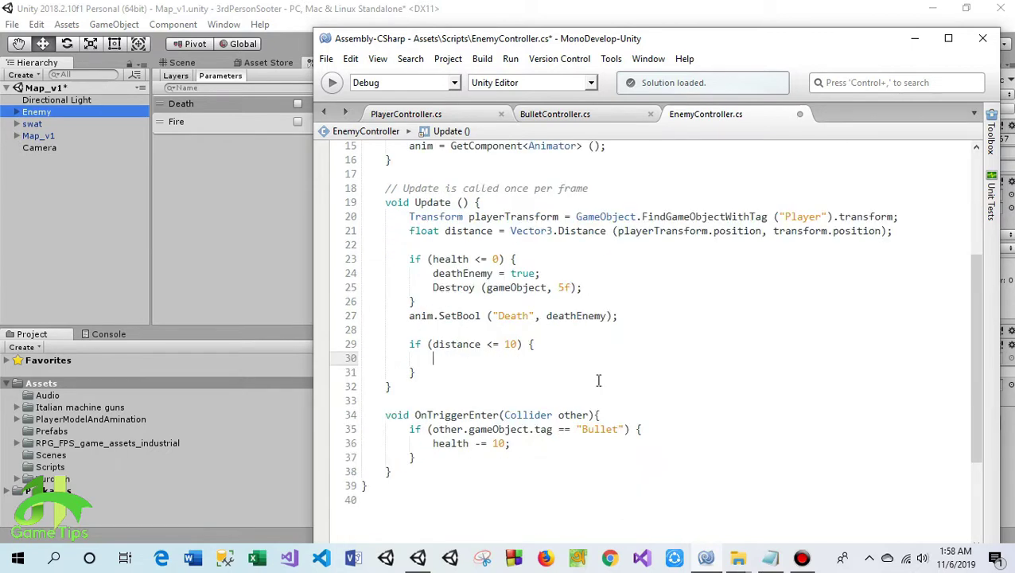
type("fir")
key("Return")
type("tru")
key("Return")
key("Down")
key("Return")
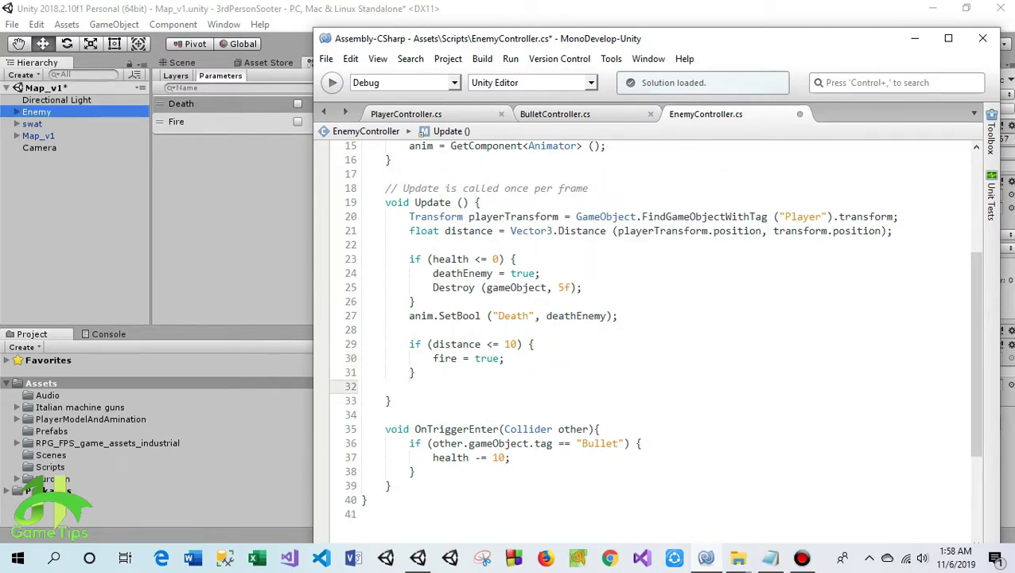
Add an else block that sets fire = false.
type("else {")
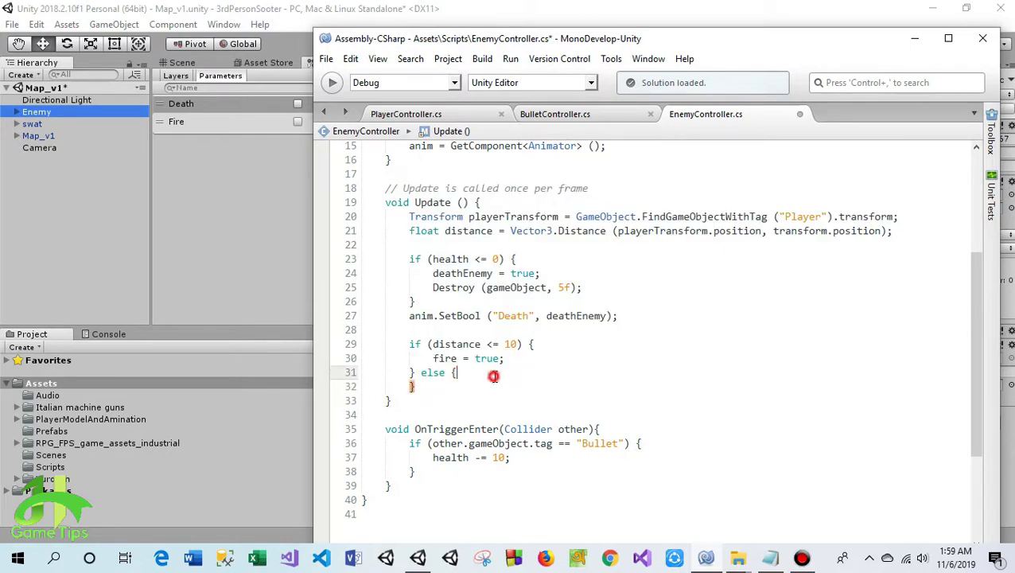
key("Return")
type("fire")
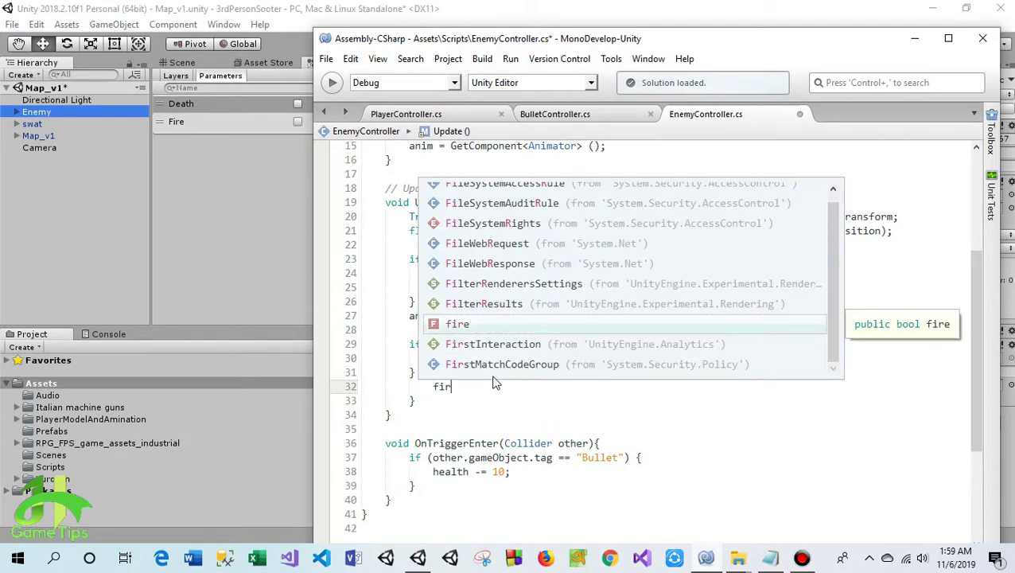
key("Escape")
type(" = fal")
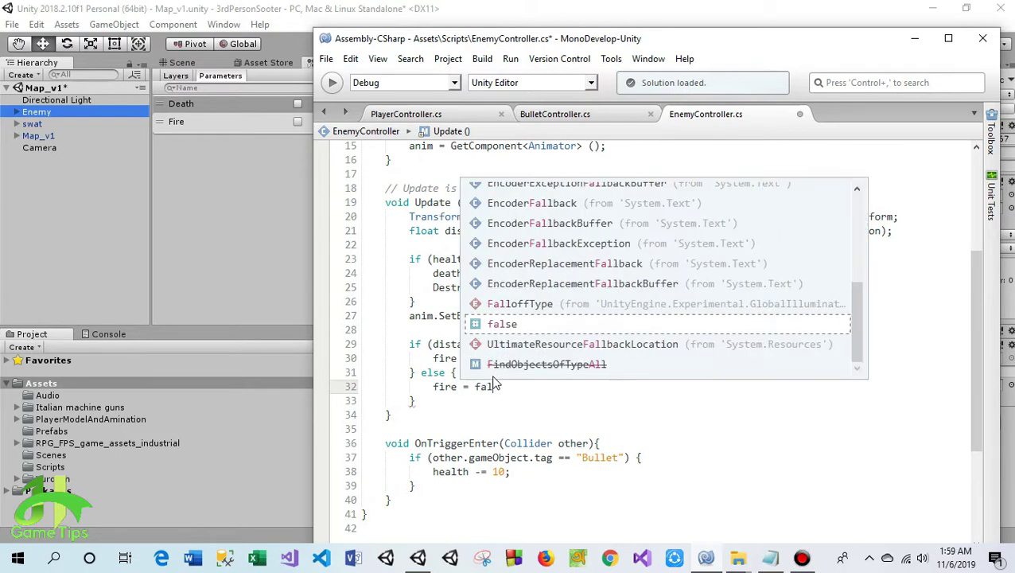
type("se;")
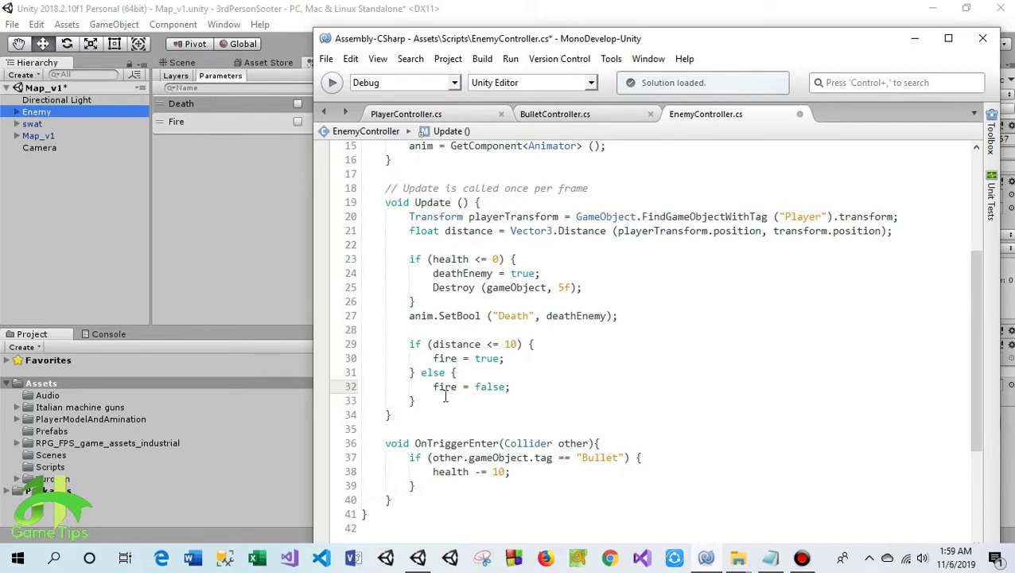
Add anim.SetBool("Fire", fire); after the if-else block.
left_click(421, 400)
key("Return")
type("anim.se")
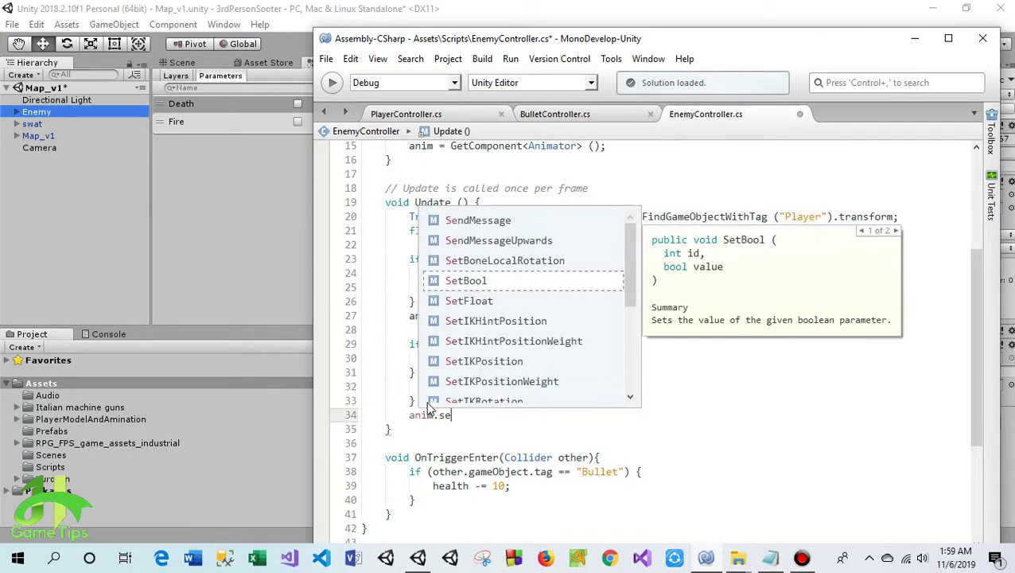
type("(")
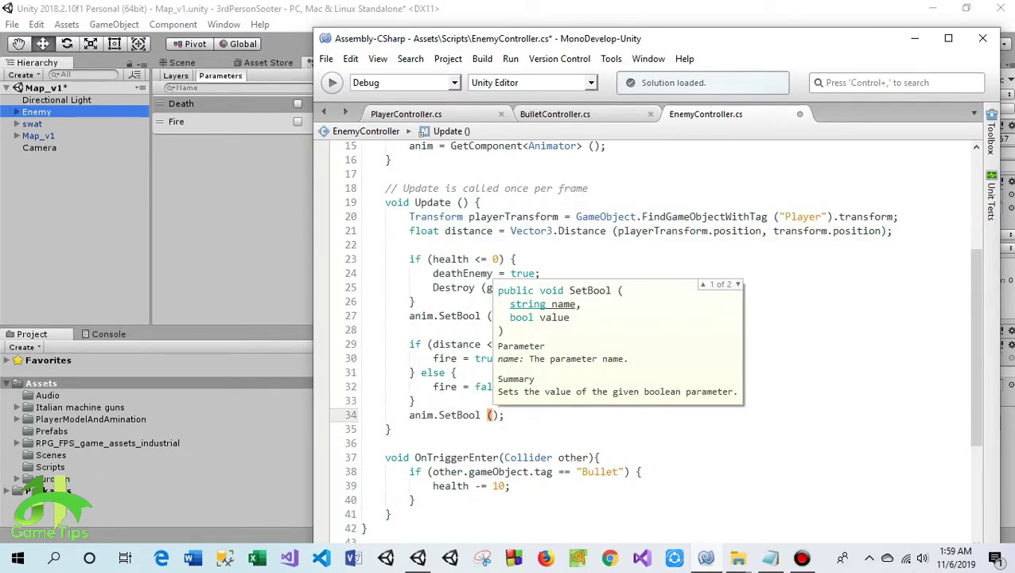
type("\"")
type("Fire")
type(",")
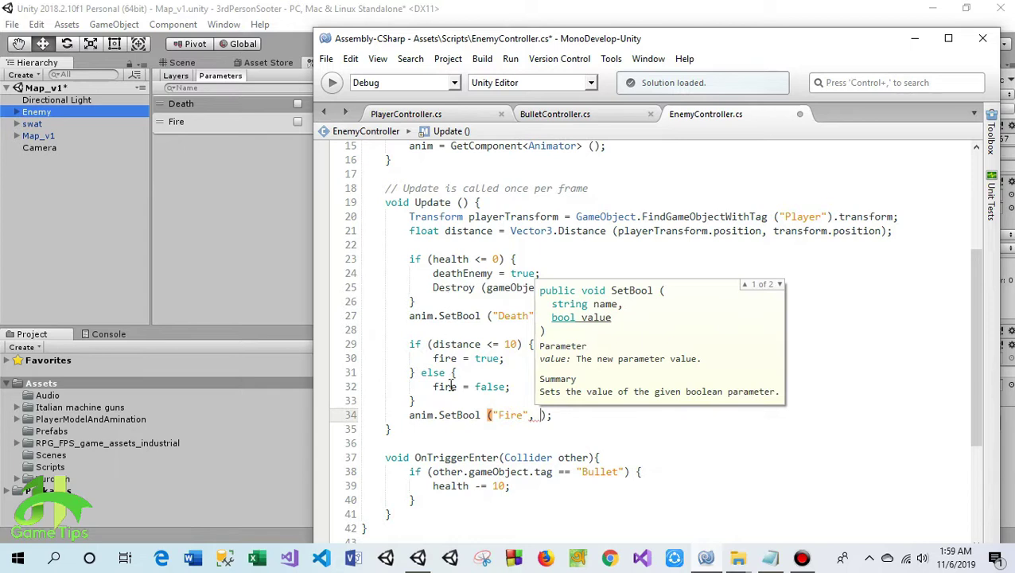
type(" fir")
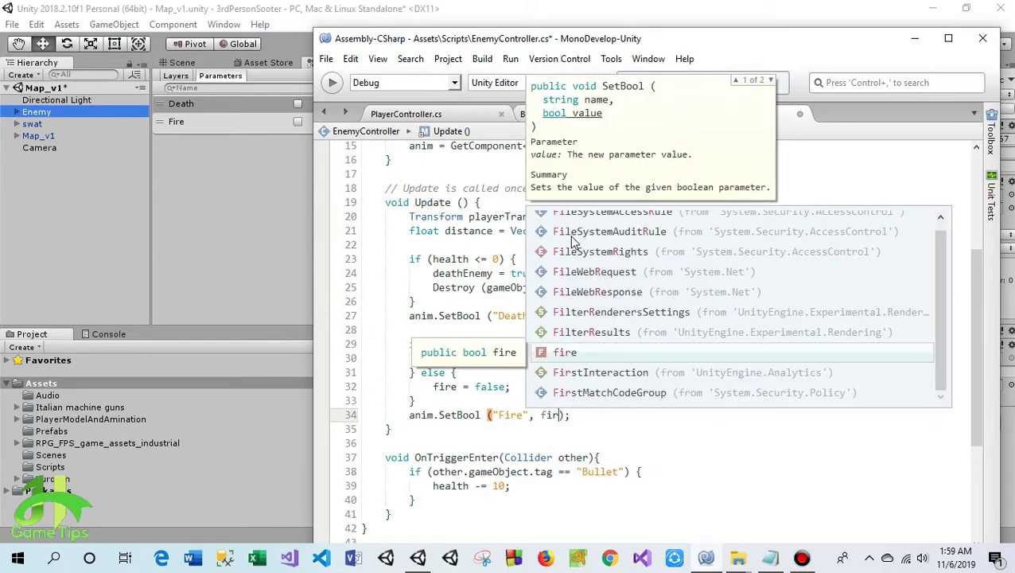
key("Return")
left_click(630, 412)
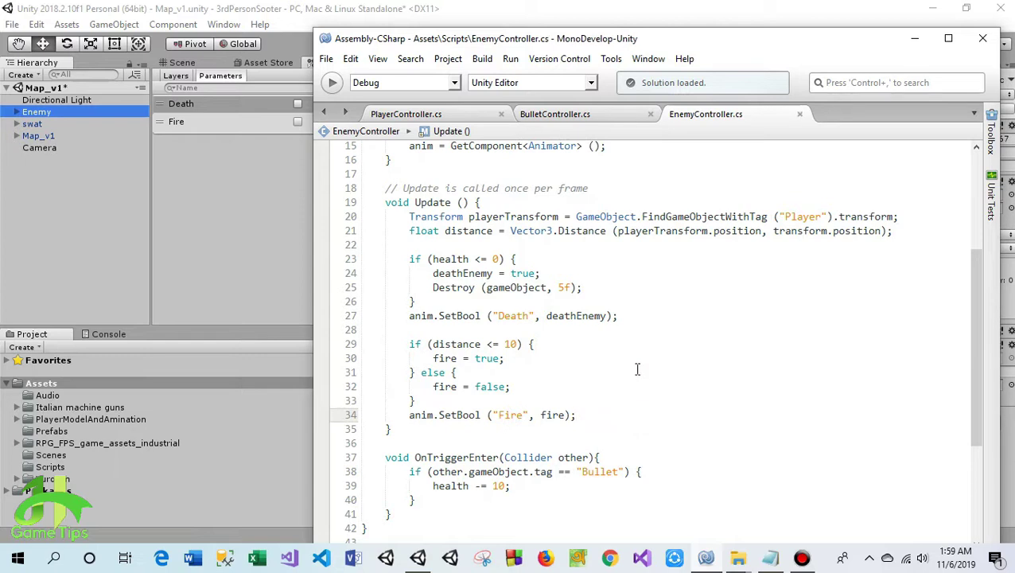
scroll(637, 369, "up", 2)
scroll(637, 369, "up", 2)
scroll(649, 351, "up", 1)
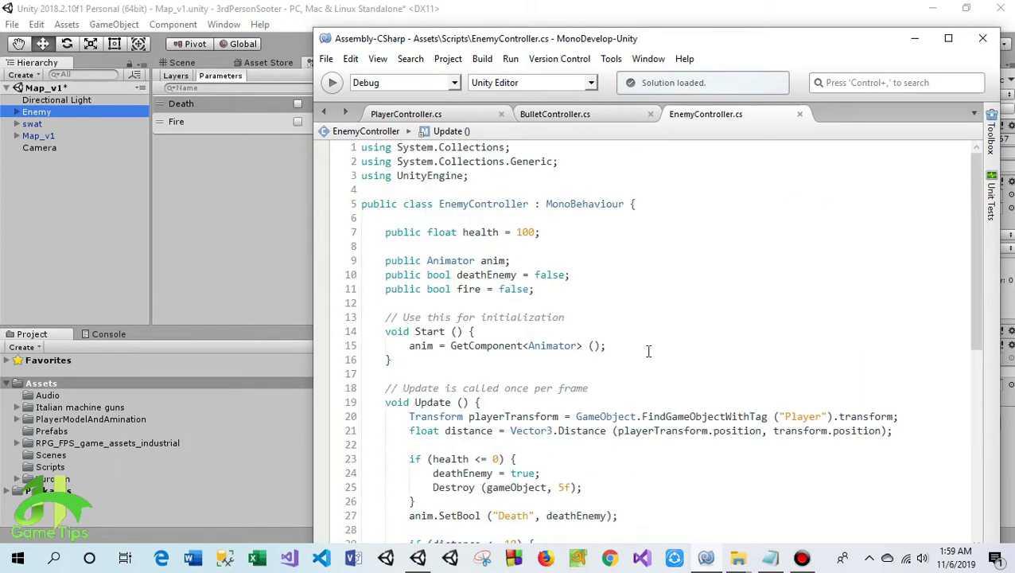
Set the swat object's Tag to Player in the Inspector.
left_click(913, 38)
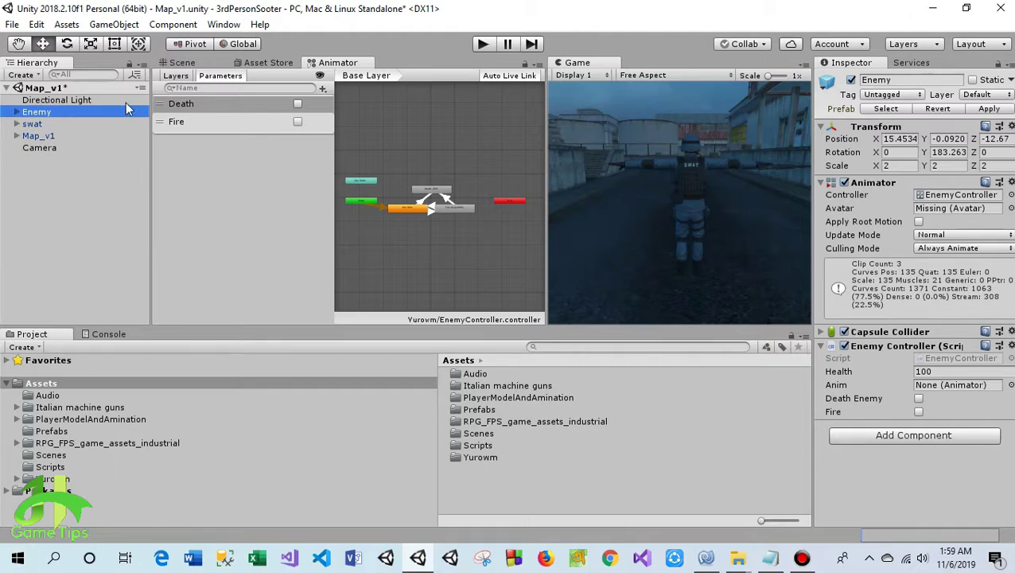
left_click(706, 557)
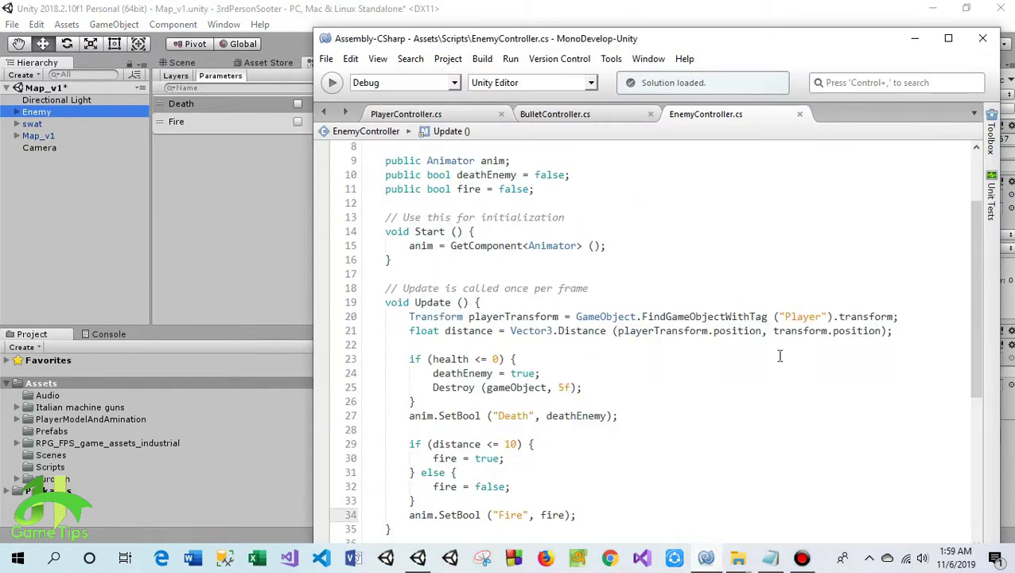
mouse_move(751, 338)
left_click(43, 123)
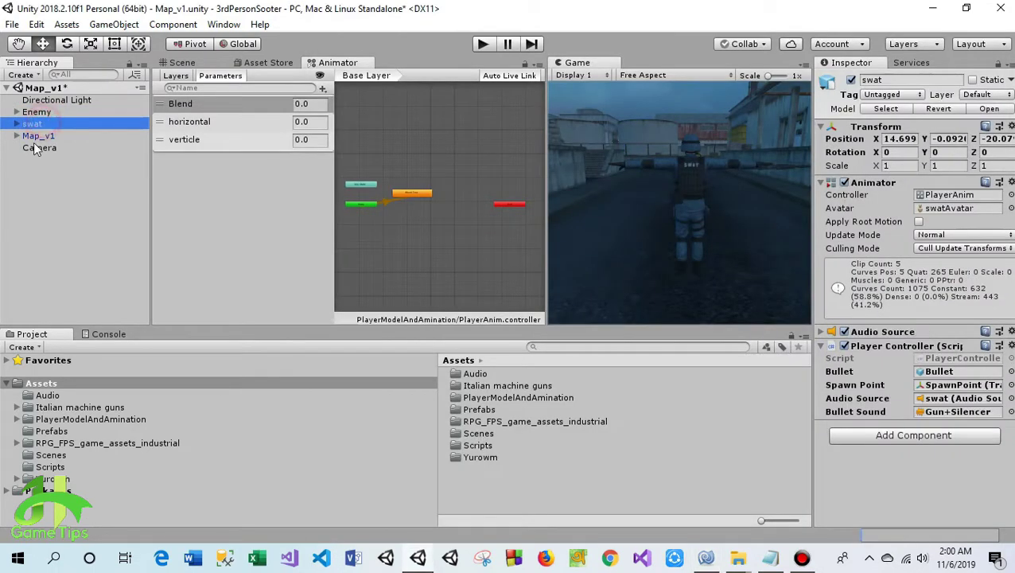
left_click(883, 95)
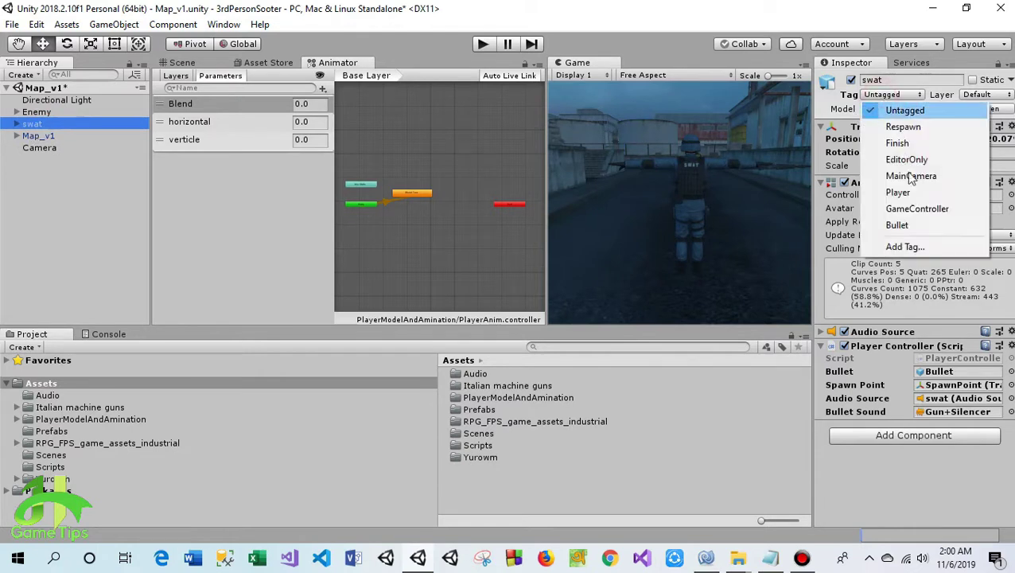
left_click(911, 197)
left_click_drag(912, 202, 915, 197)
Save the Map_v1 scene through File > Save Scene and show the Scene view.
left_click(79, 217)
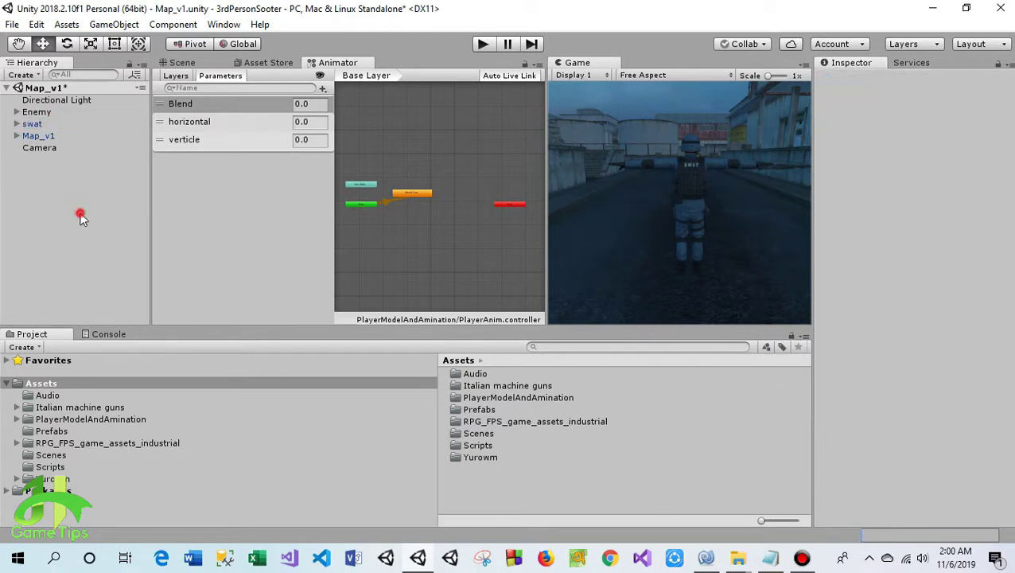
left_click(12, 24)
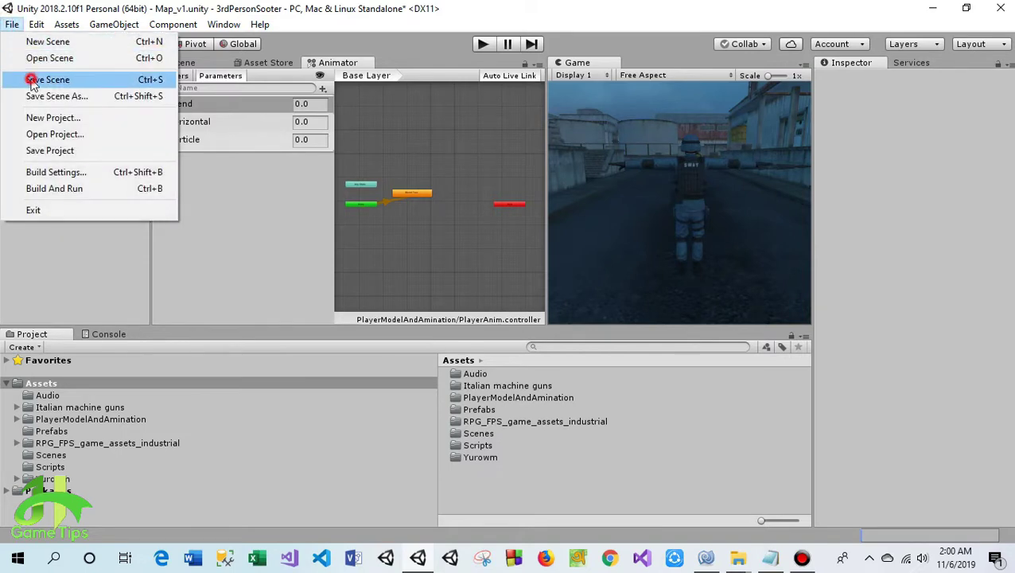
left_click(32, 81)
left_click(180, 63)
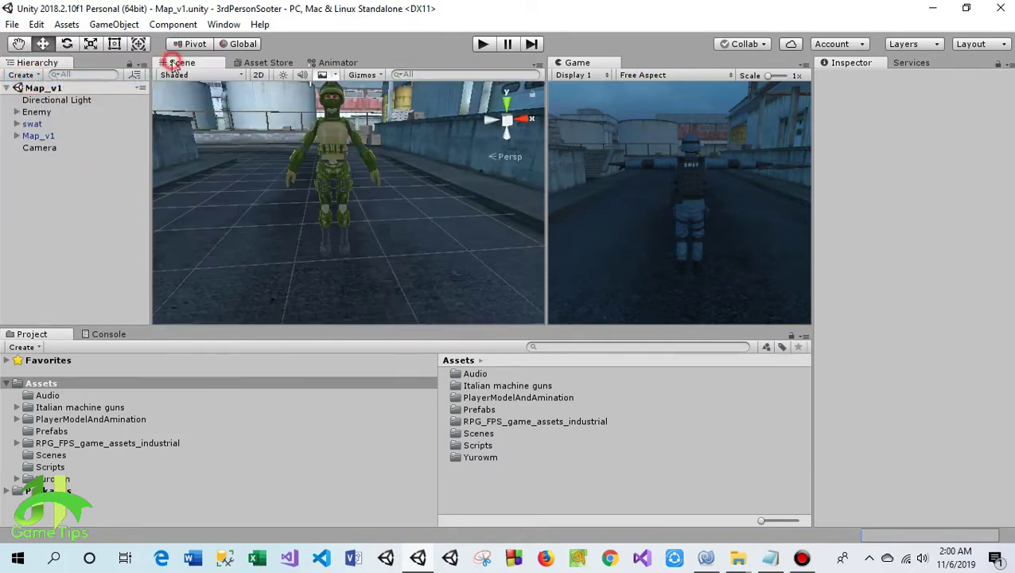
Run Map_v1 in Play mode to test the Enemy, then bring EnemyController.cs back up.
left_click(483, 45)
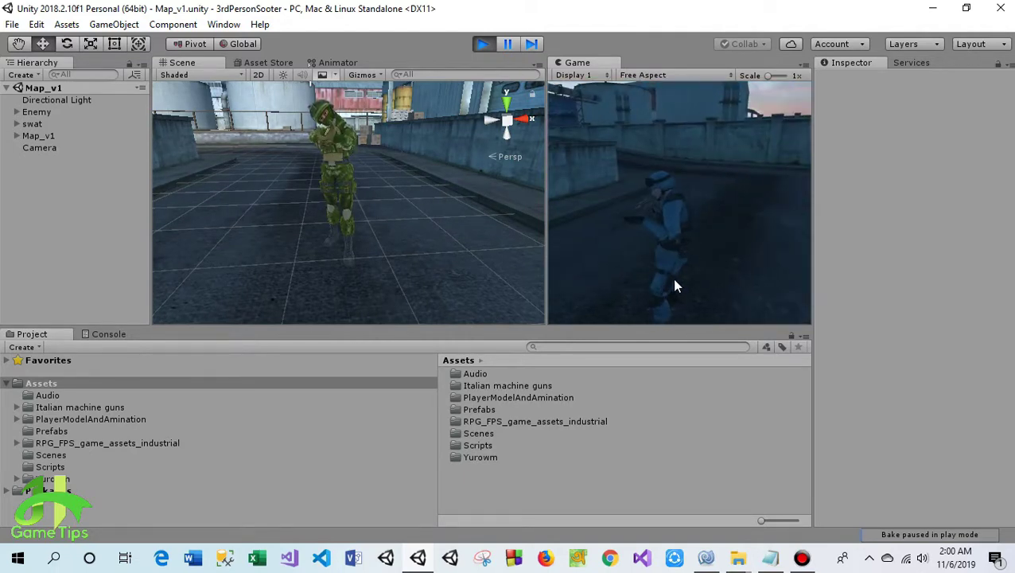
left_click(715, 559)
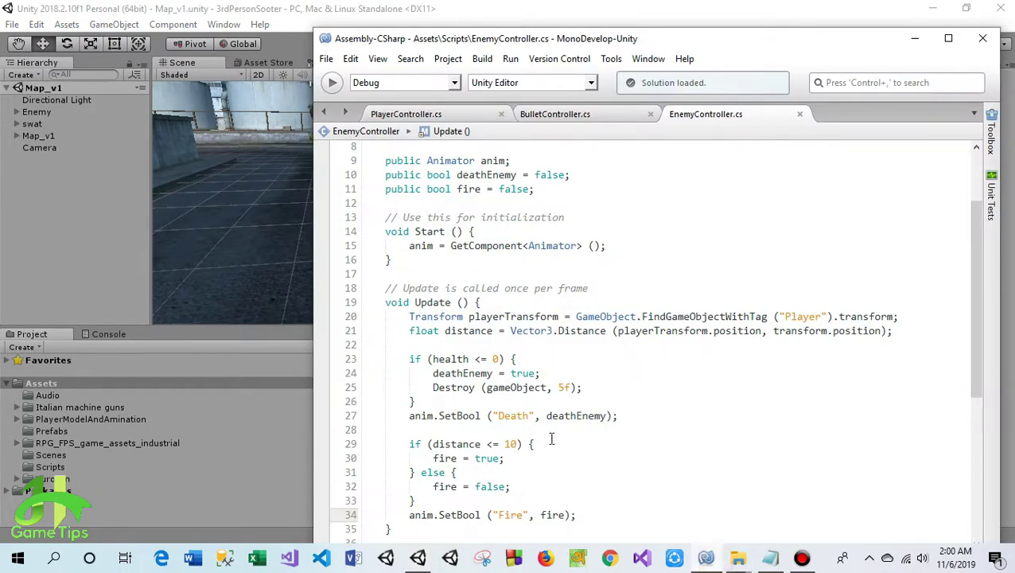
Scroll through the fire logic in EnemyController.cs, then minimize MonoDevelop to return to the running game.
scroll(554, 389, "down", 5)
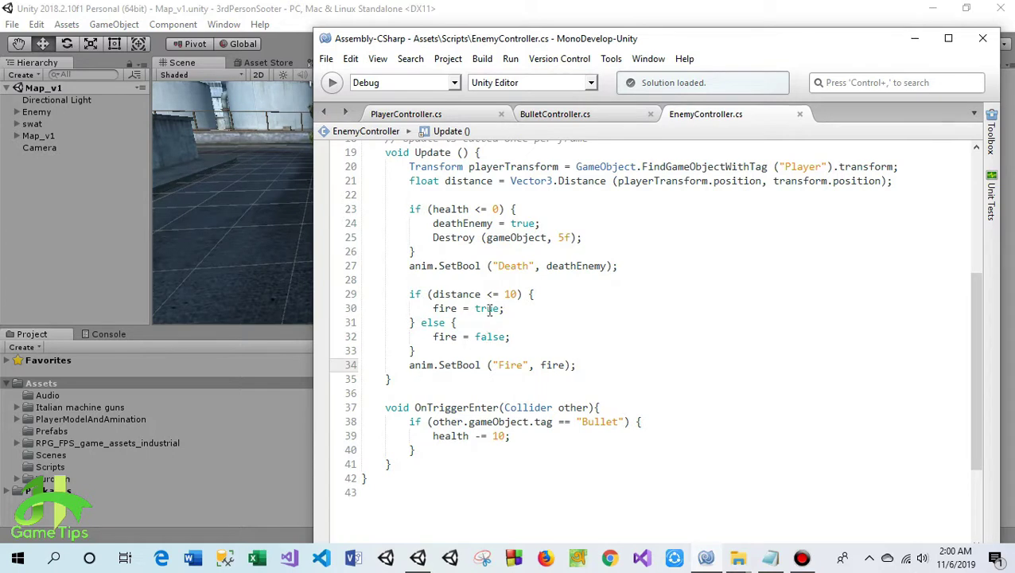
left_click(914, 38)
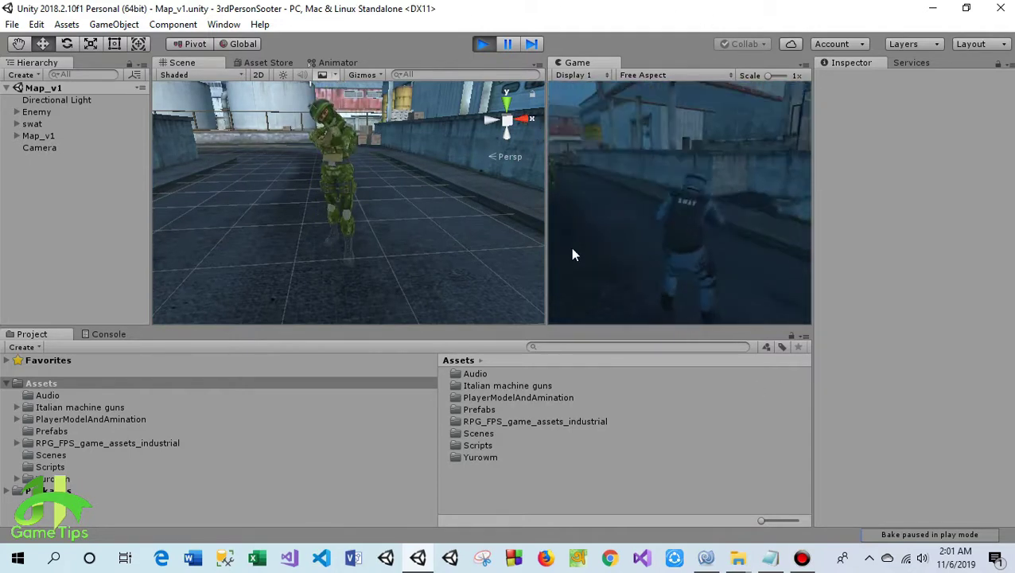
Shoot the Enemy repeatedly in the Game view until it dies, then stop Play mode.
left_click(561, 201)
left_click(563, 200)
left_click(564, 203)
left_click(564, 203)
left_click(563, 204)
left_click(563, 204)
left_click(564, 204)
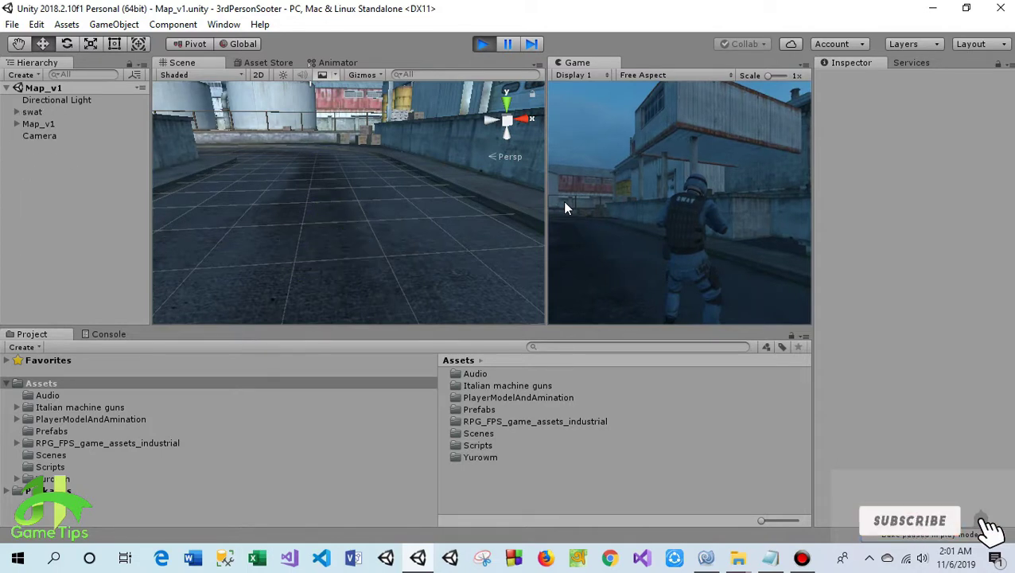
left_click(481, 43)
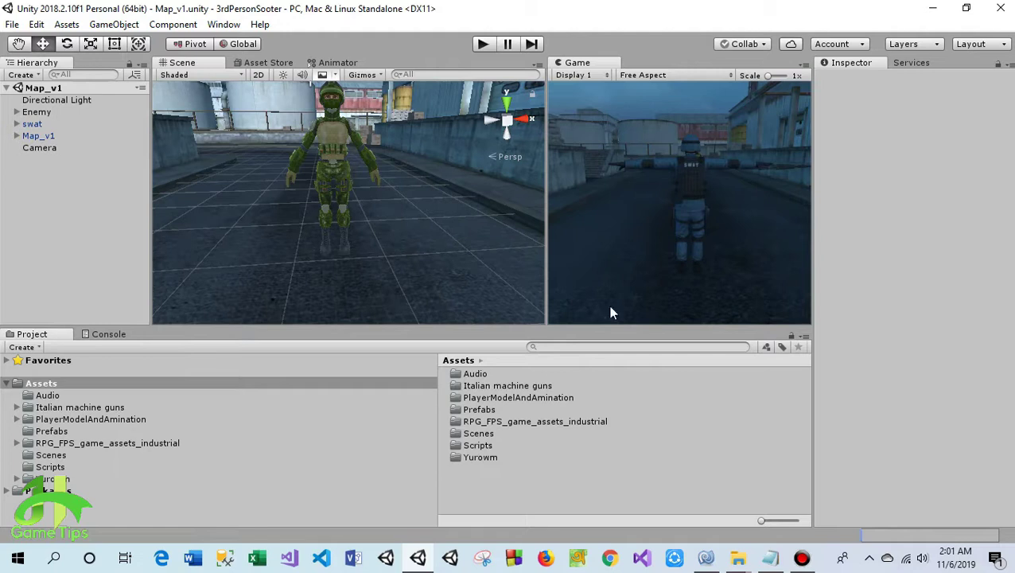
left_click(706, 557)
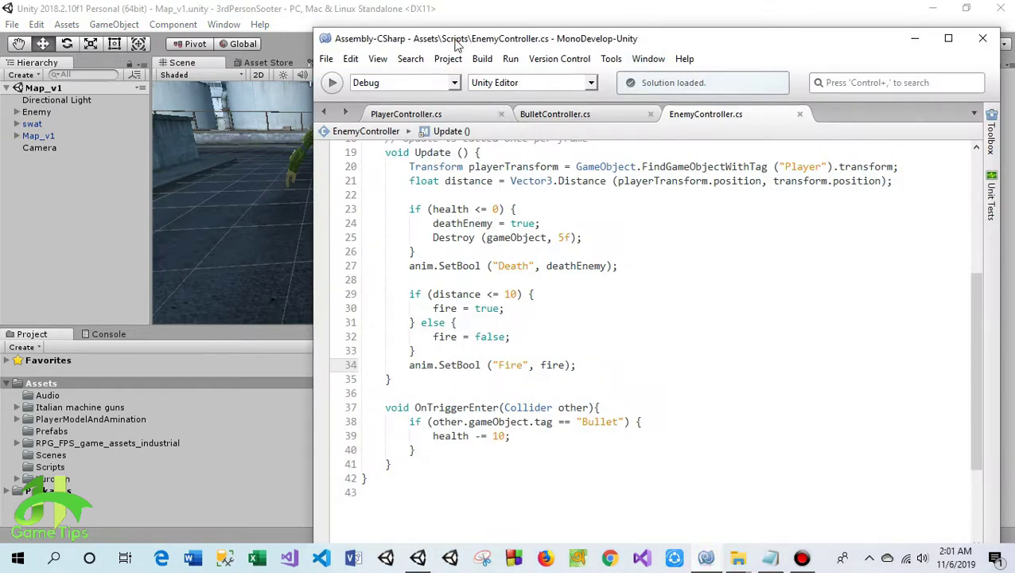
left_click_drag(458, 45, 549, 23)
scroll(622, 403, "up", 2)
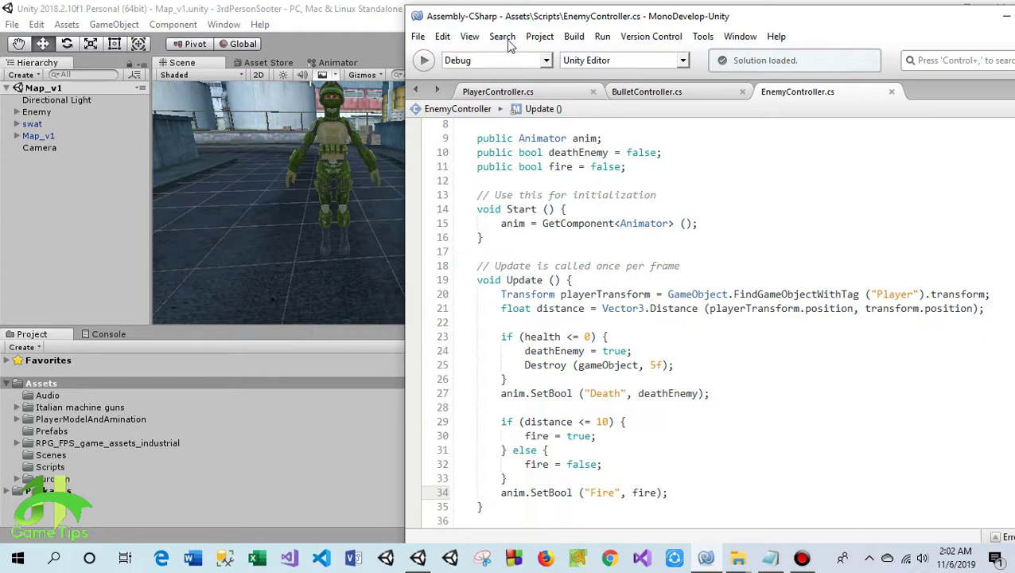
mouse_move(509, 16)
left_mouse_down()
mouse_move(470, 109)
mouse_move(520, 37)
left_mouse_up()
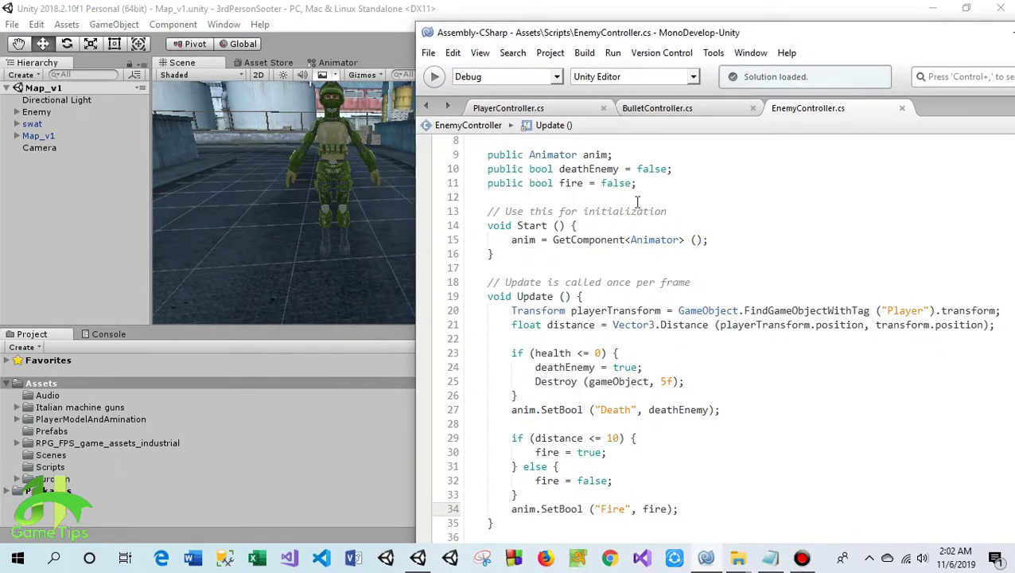
scroll(647, 228, "up", 3)
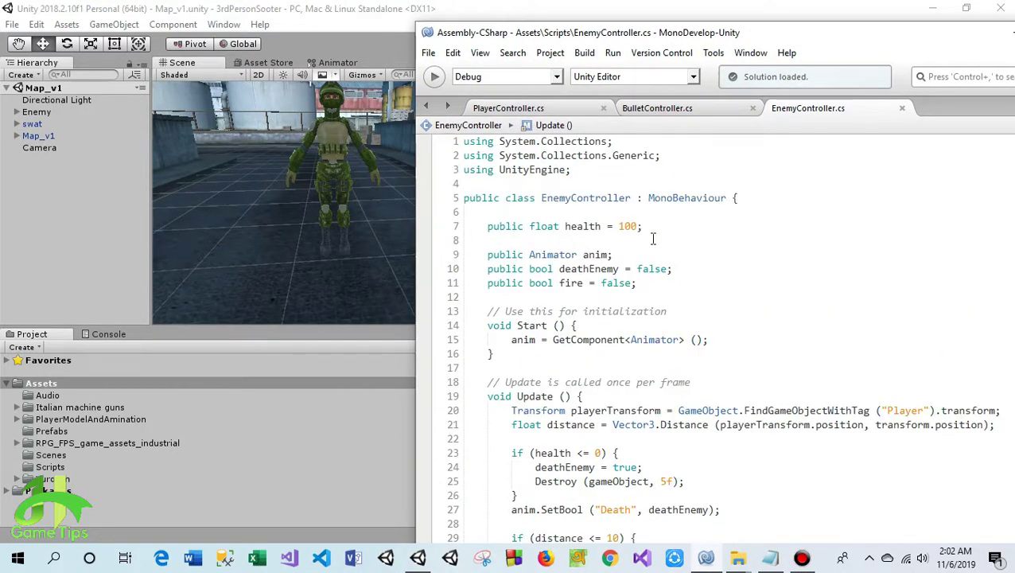
left_click_drag(621, 35, 448, 25)
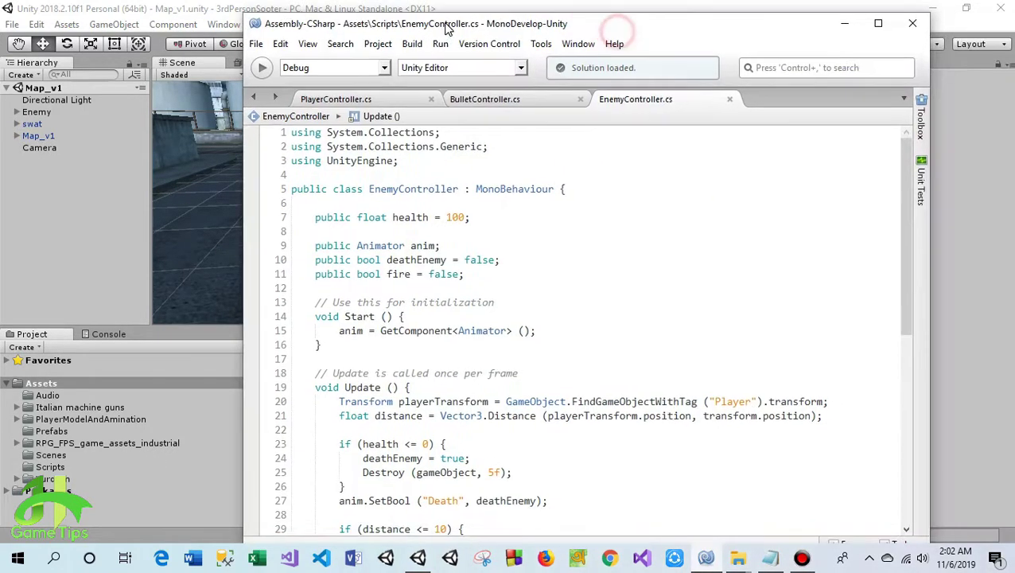
left_click(844, 30)
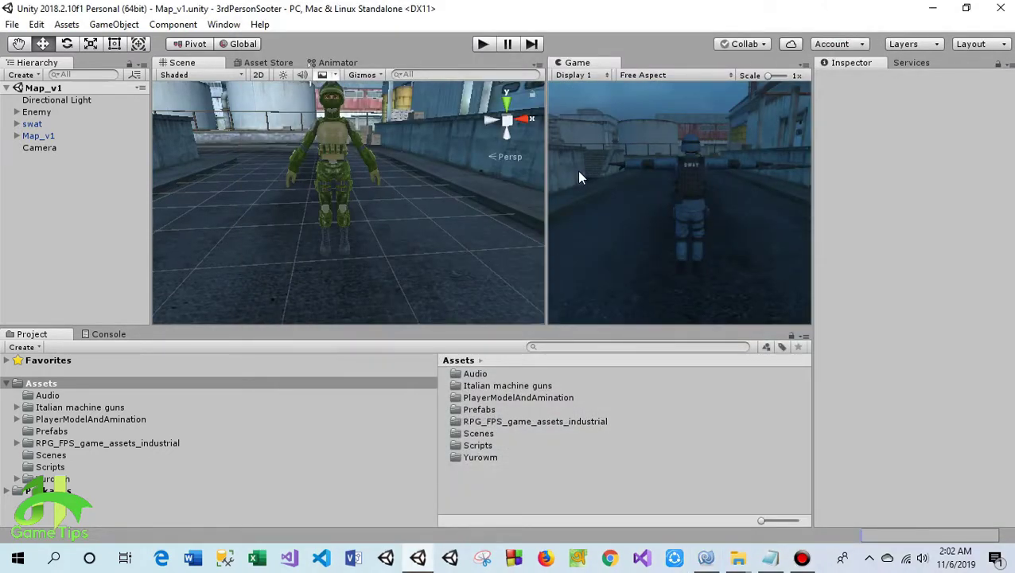